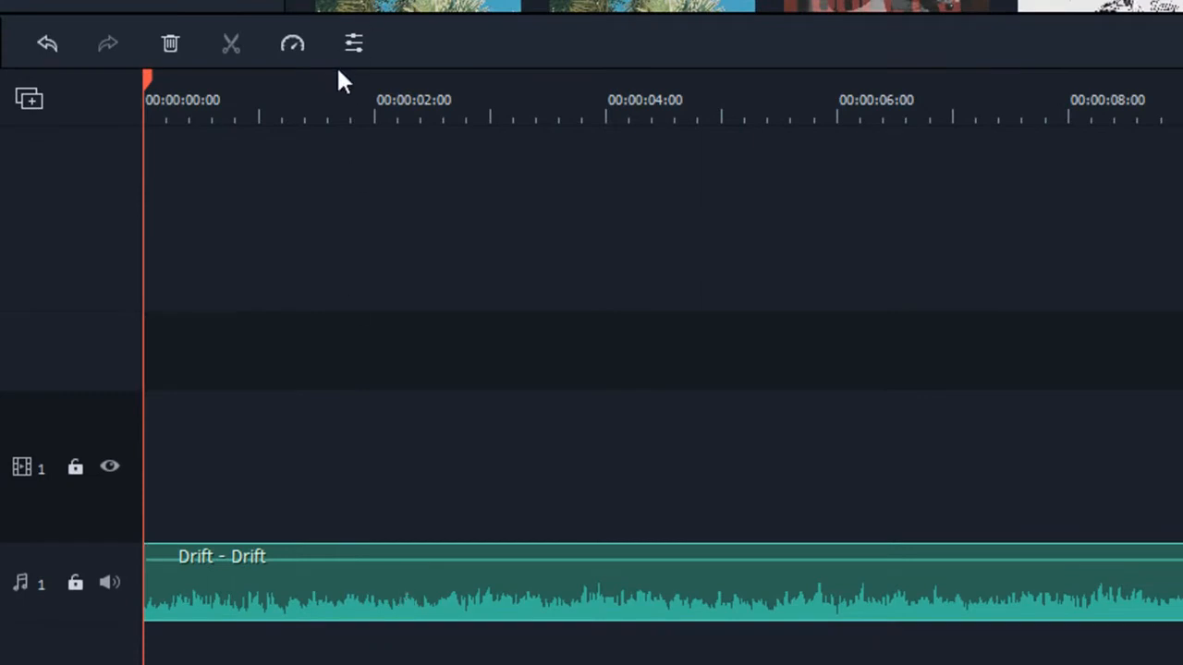
# Step: Open the audio settings of the Drift clip and play its opening two seconds
pyautogui.click(354, 43)
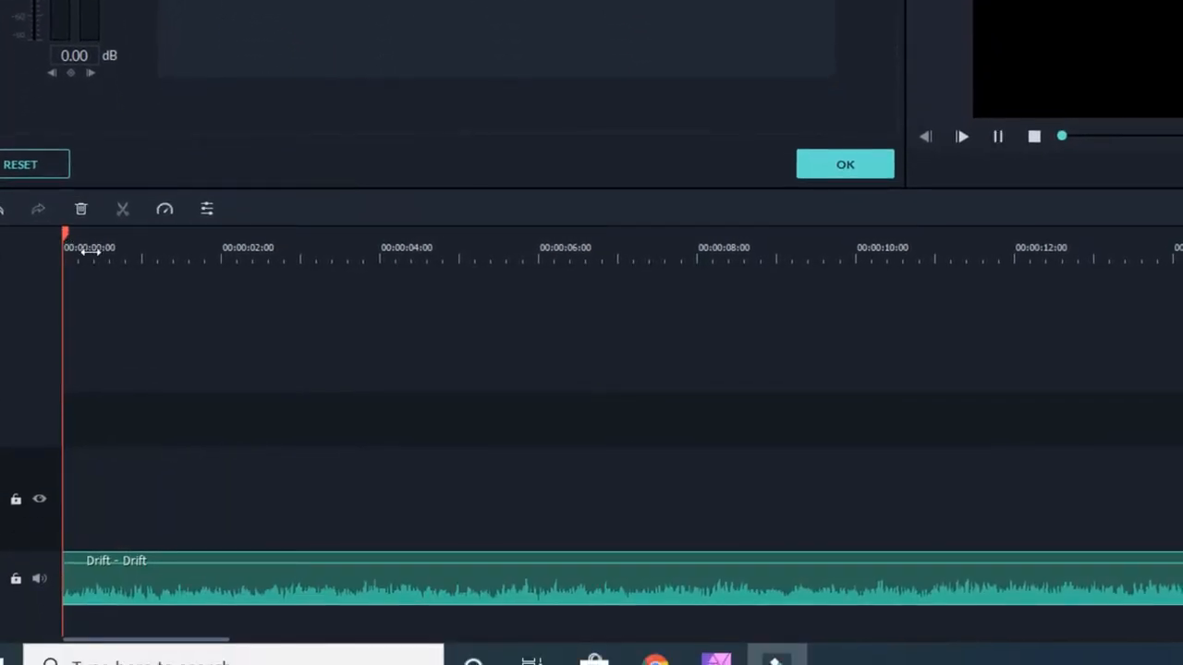
pyautogui.press('space')
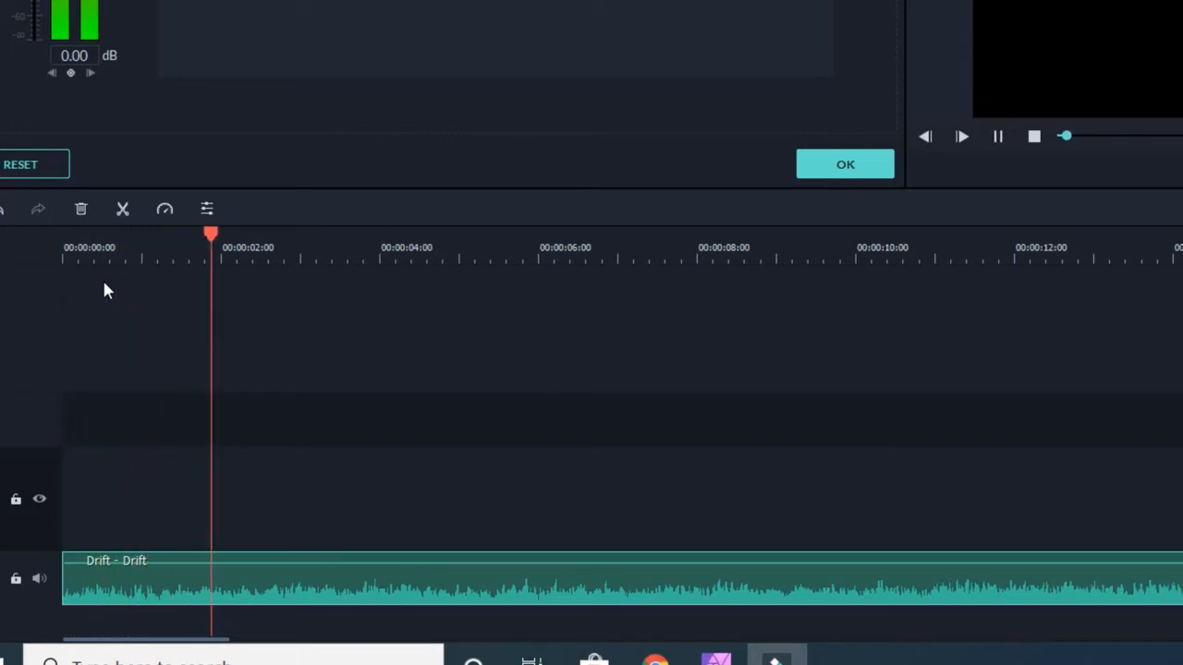
pyautogui.press('space')
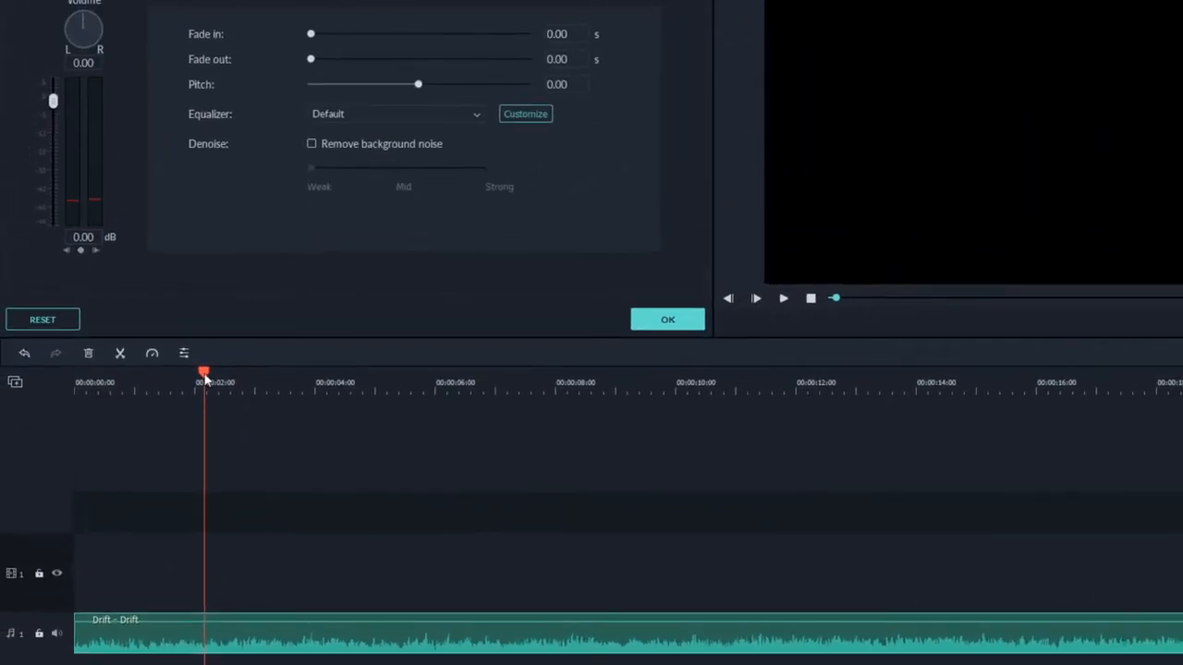
# Step: Set the Drift clip's fade-in to 3.64 s and play it from the start of the timeline
pyautogui.moveTo(201, 349); pyautogui.dragTo(8, 350)
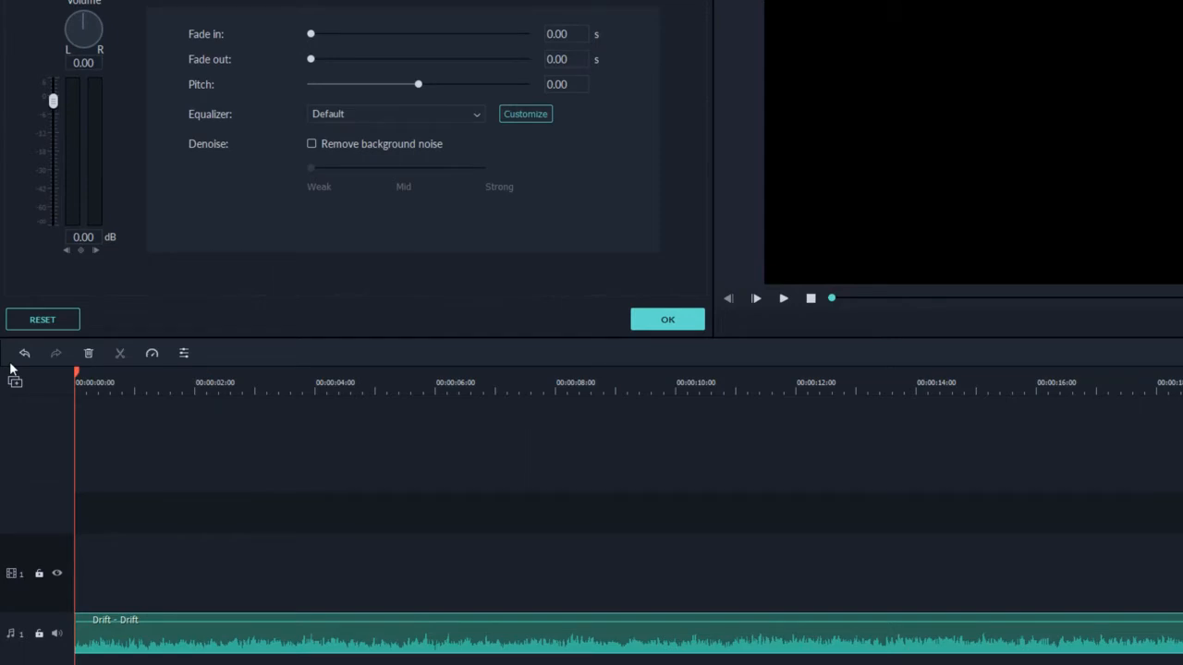
pyautogui.moveTo(310, 36); pyautogui.dragTo(314, 45)
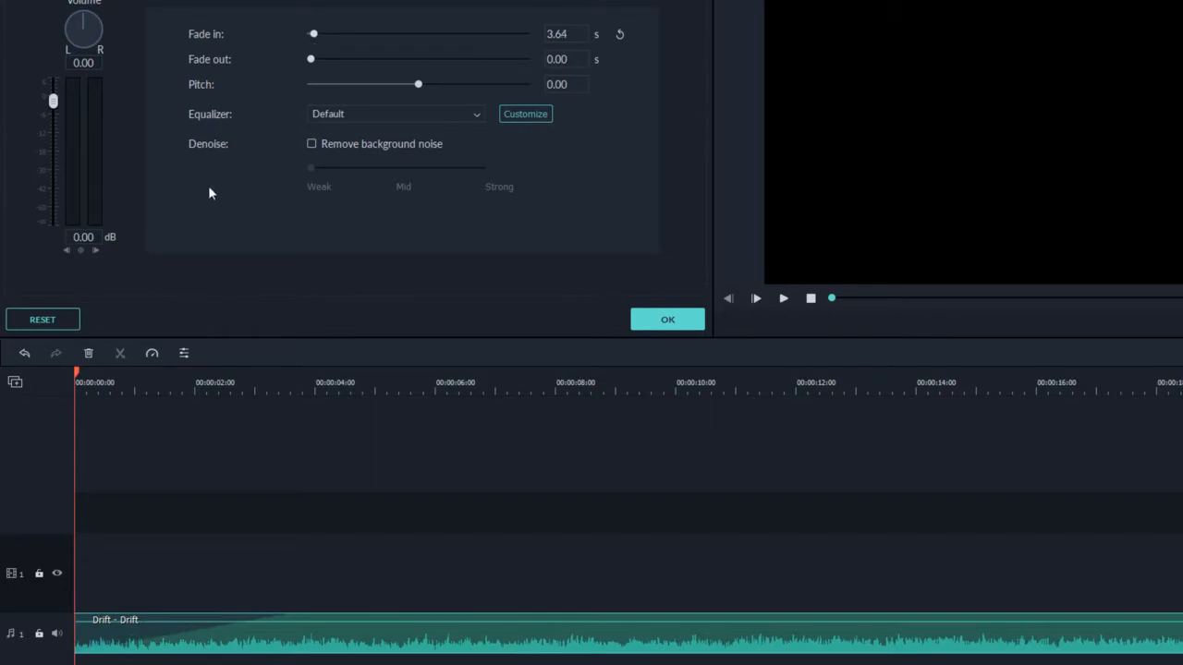
pyautogui.press('space')
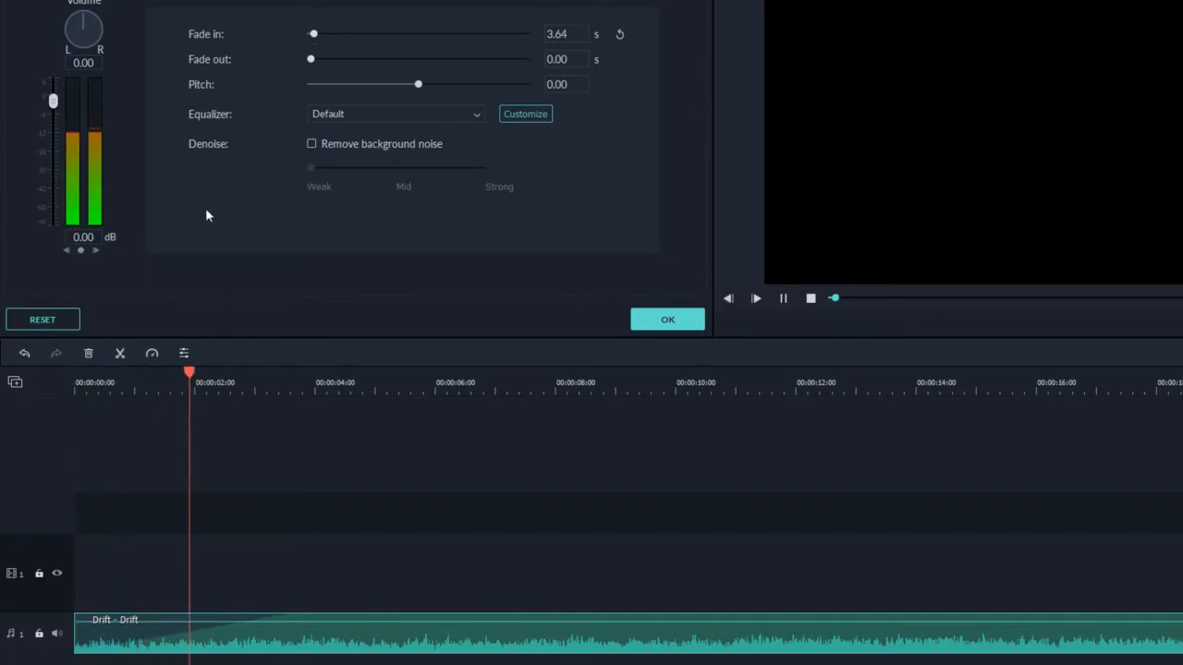
pyautogui.press('space')
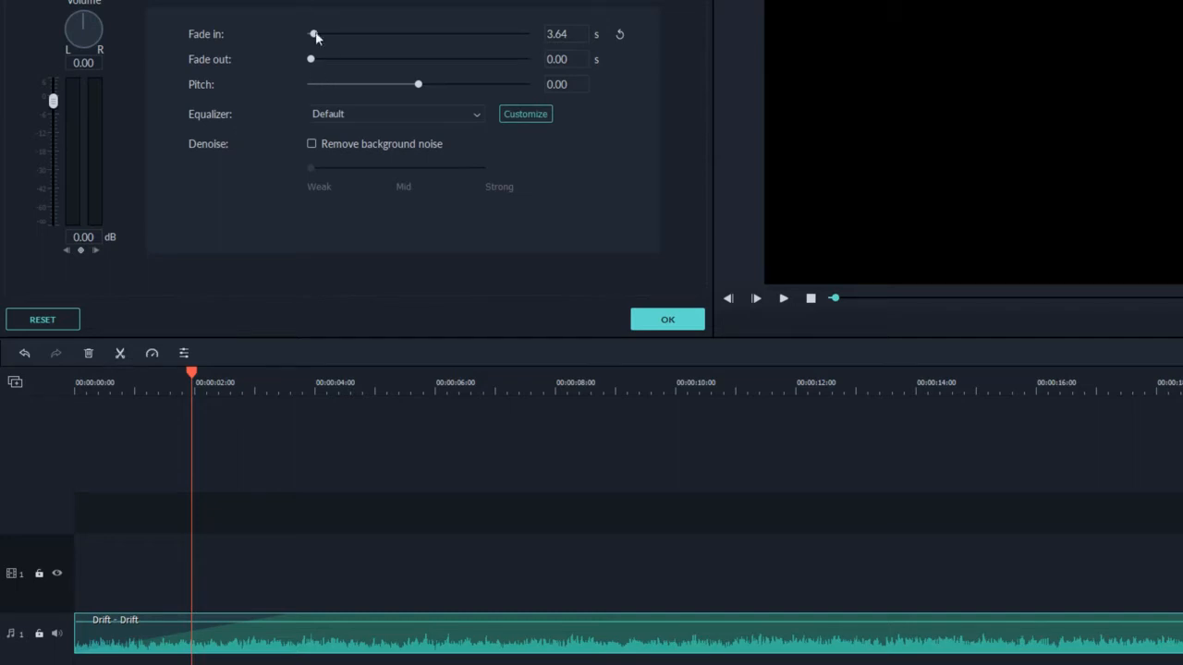
# Step: Reset the fade-in to zero and create a fade-in of about 0.88 s directly on the Drift clip in the timeline
pyautogui.moveTo(314, 33); pyautogui.dragTo(291, 35)
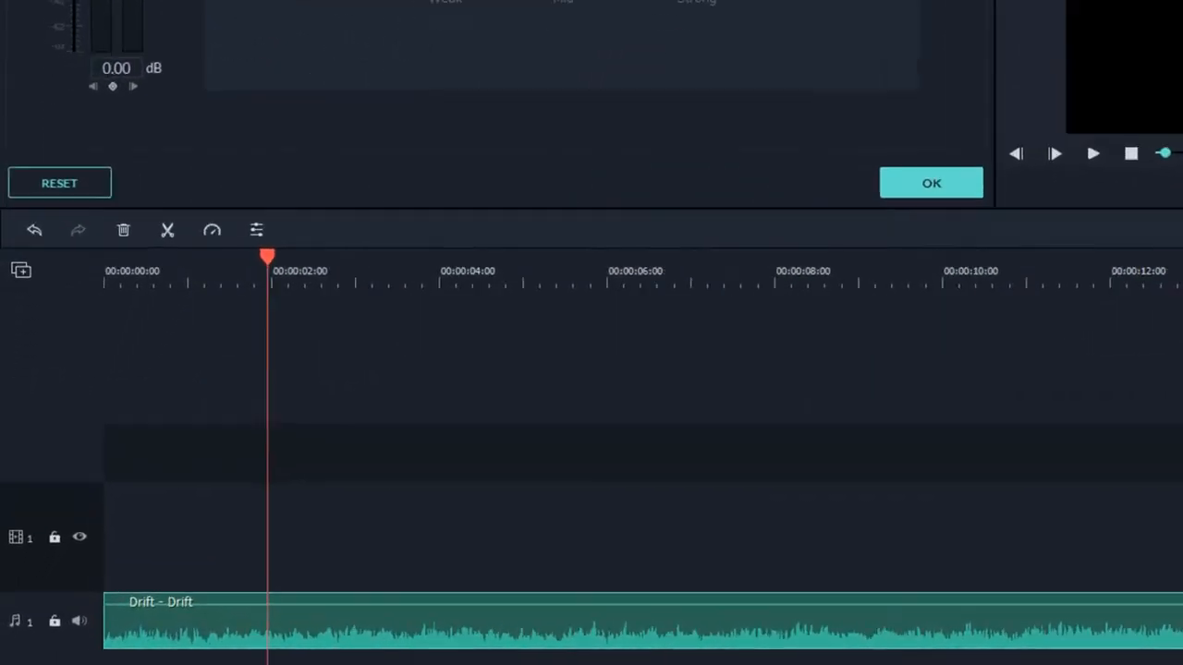
pyautogui.moveTo(454, 549)
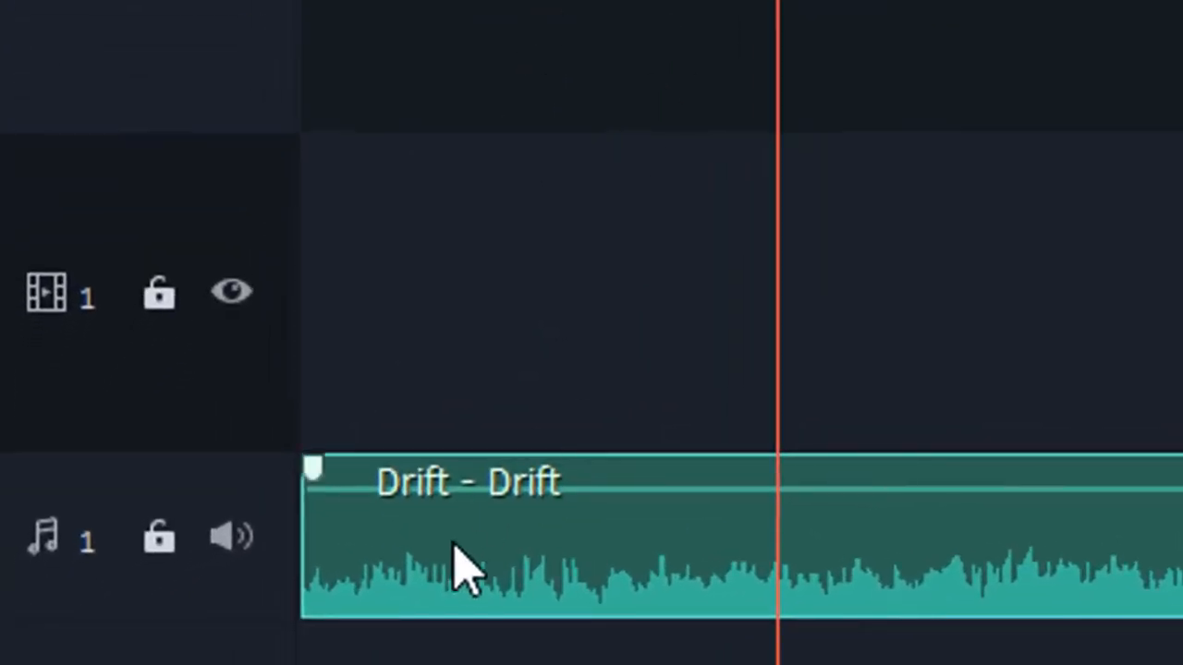
pyautogui.moveTo(302, 463)
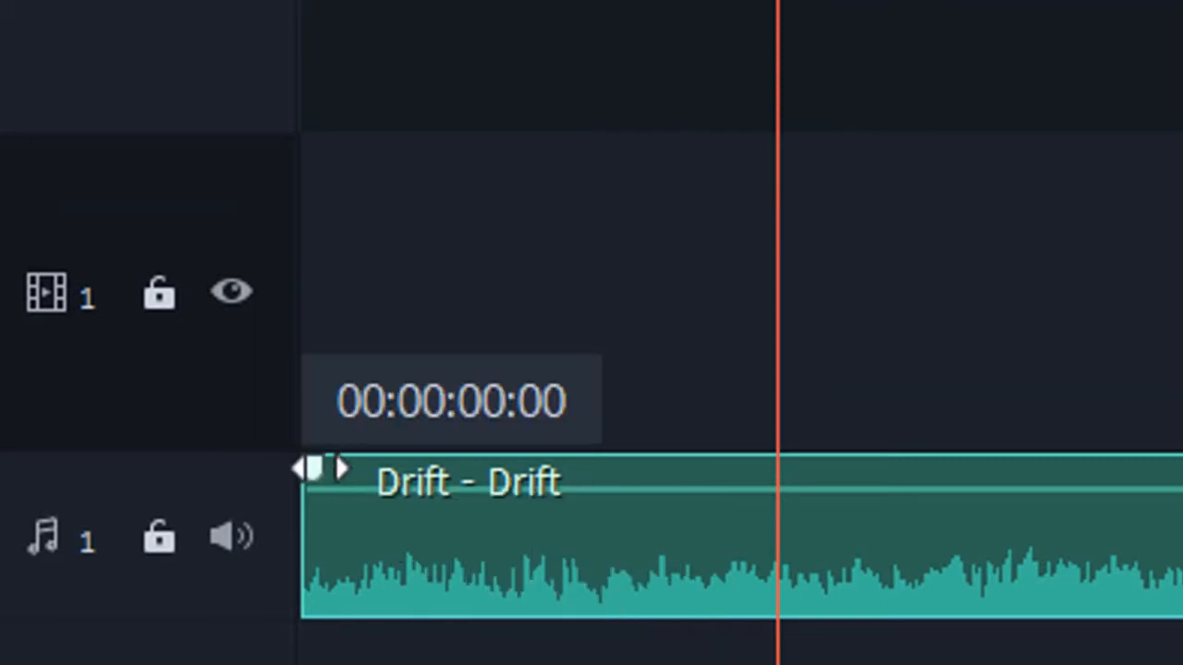
pyautogui.moveTo(319, 469); pyautogui.dragTo(524, 502)
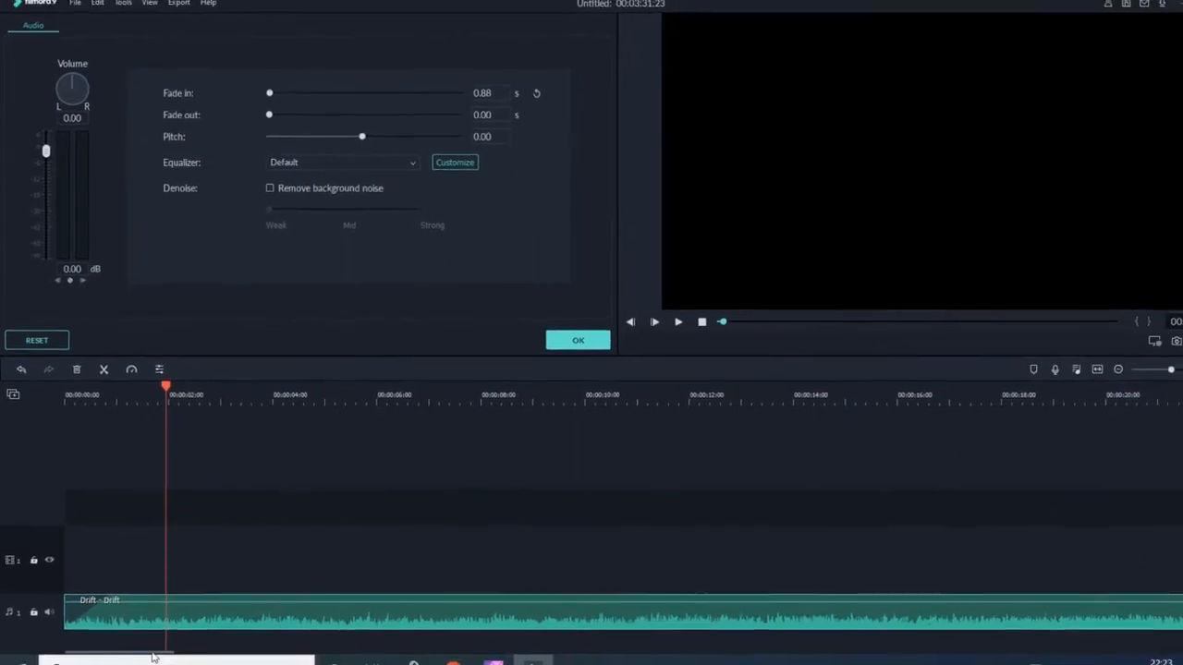
# Step: Fit the whole Drift clip in the timeline to try its fade-out adjustment, and delete the clip
pyautogui.moveTo(147, 634); pyautogui.dragTo(113, 632)
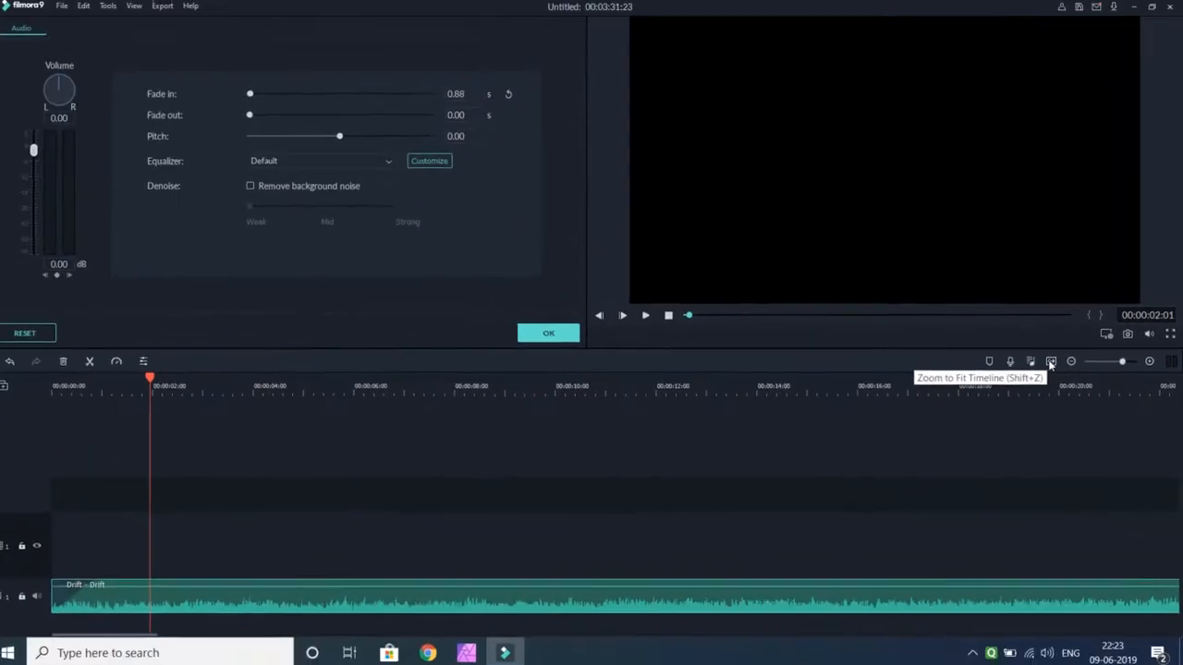
pyautogui.click(1052, 361)
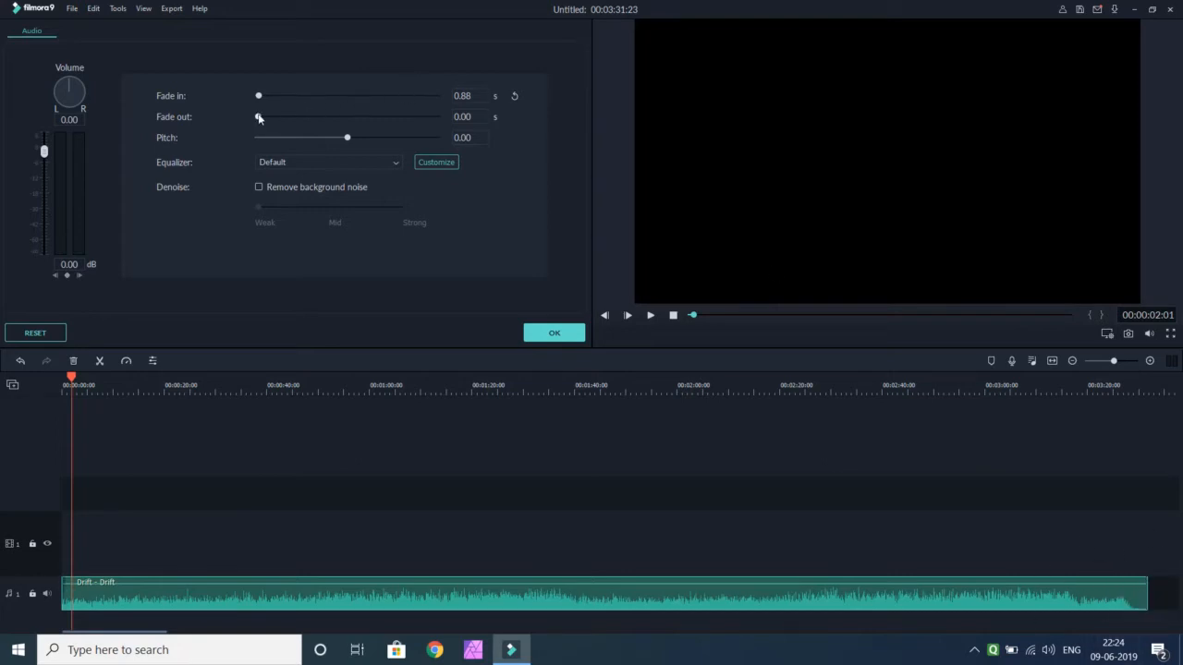
pyautogui.moveTo(258, 118)
pyautogui.mouseDown()
pyautogui.moveTo(282, 117)
pyautogui.moveTo(258, 113)
pyautogui.mouseUp()
pyautogui.press('Delete')
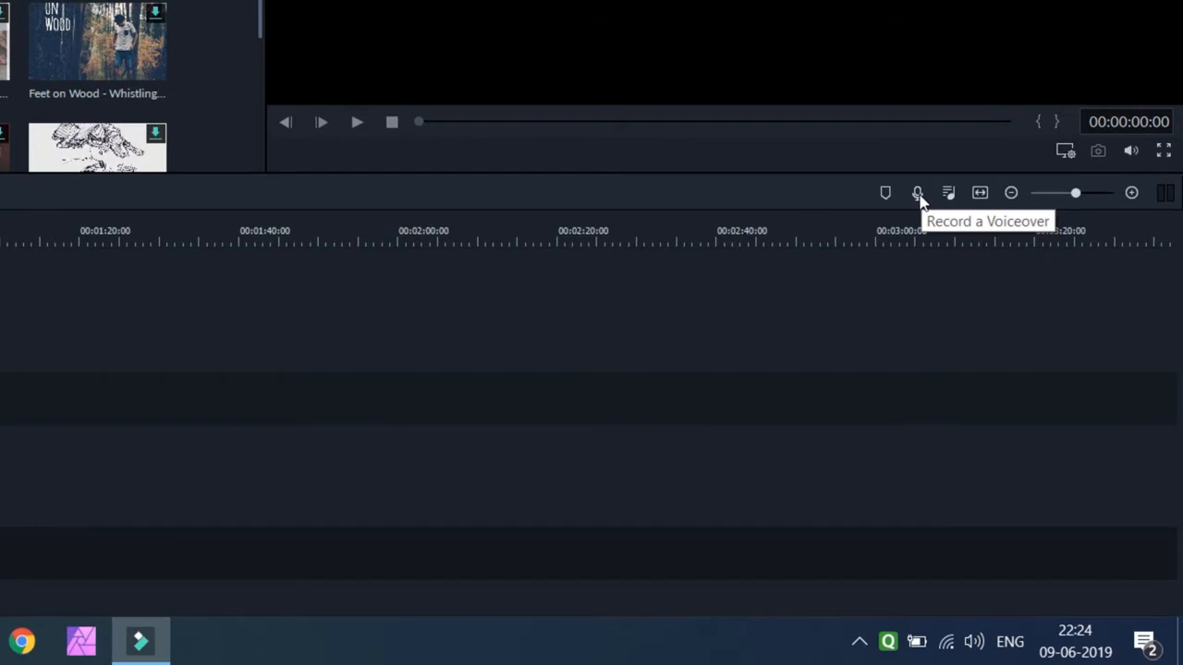
# Step: Record a short voiceover with Microphone (2- Samson GoMic) as the recording device
pyautogui.click(918, 194)
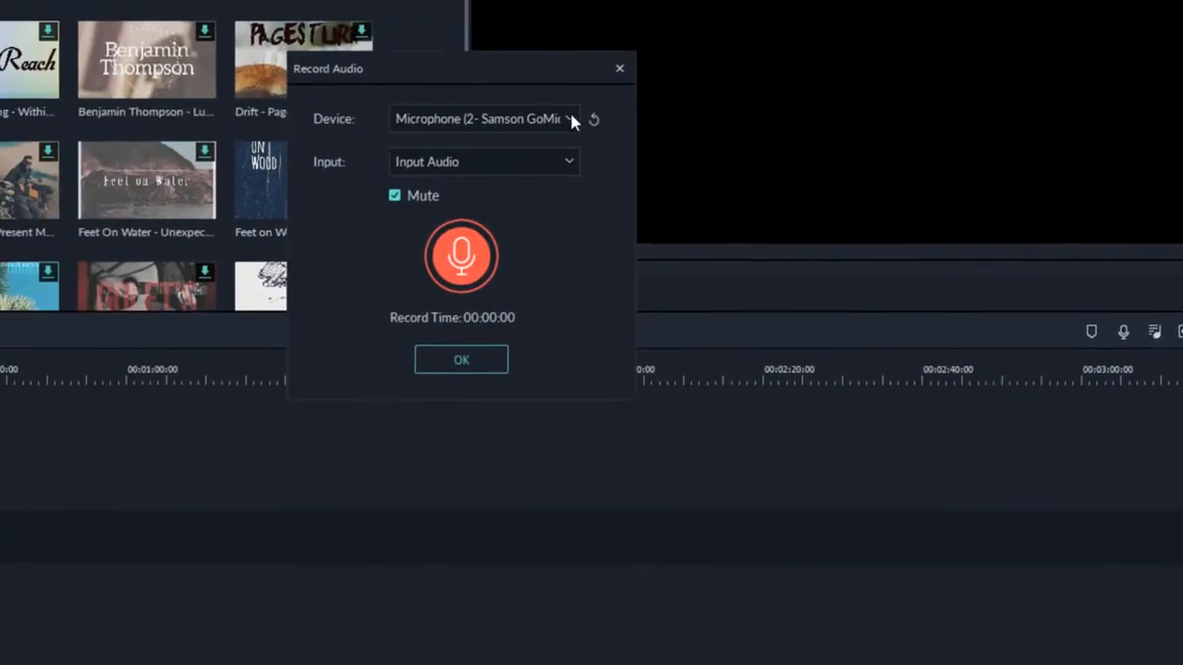
pyautogui.click(665, 184)
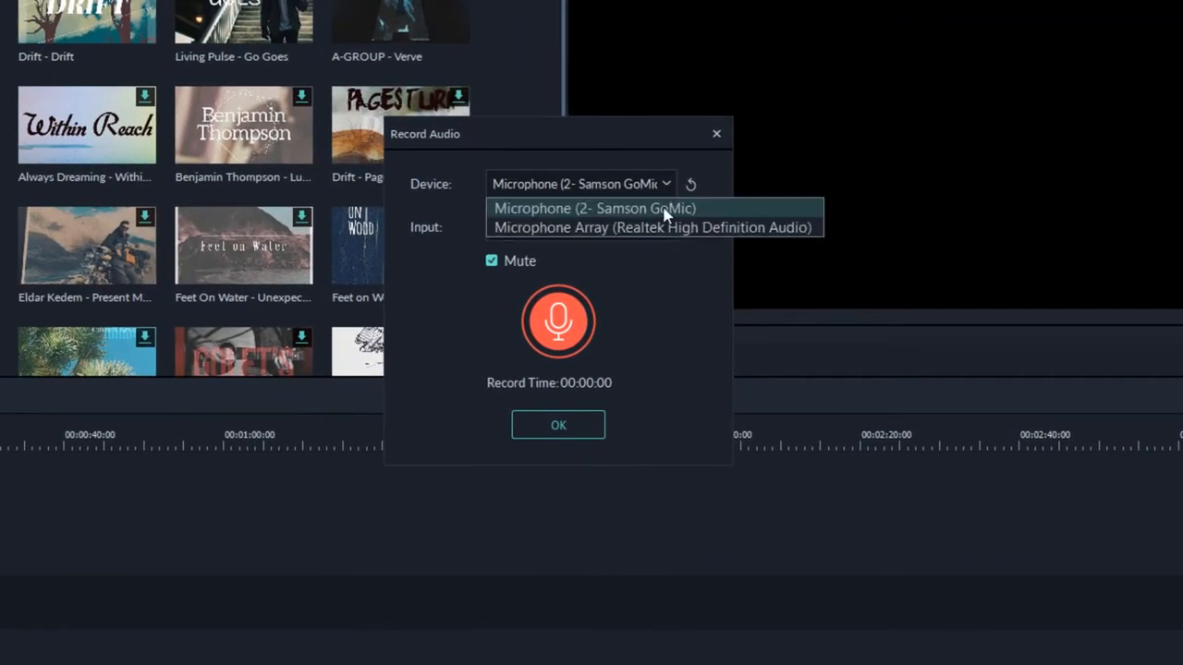
pyautogui.click(665, 210)
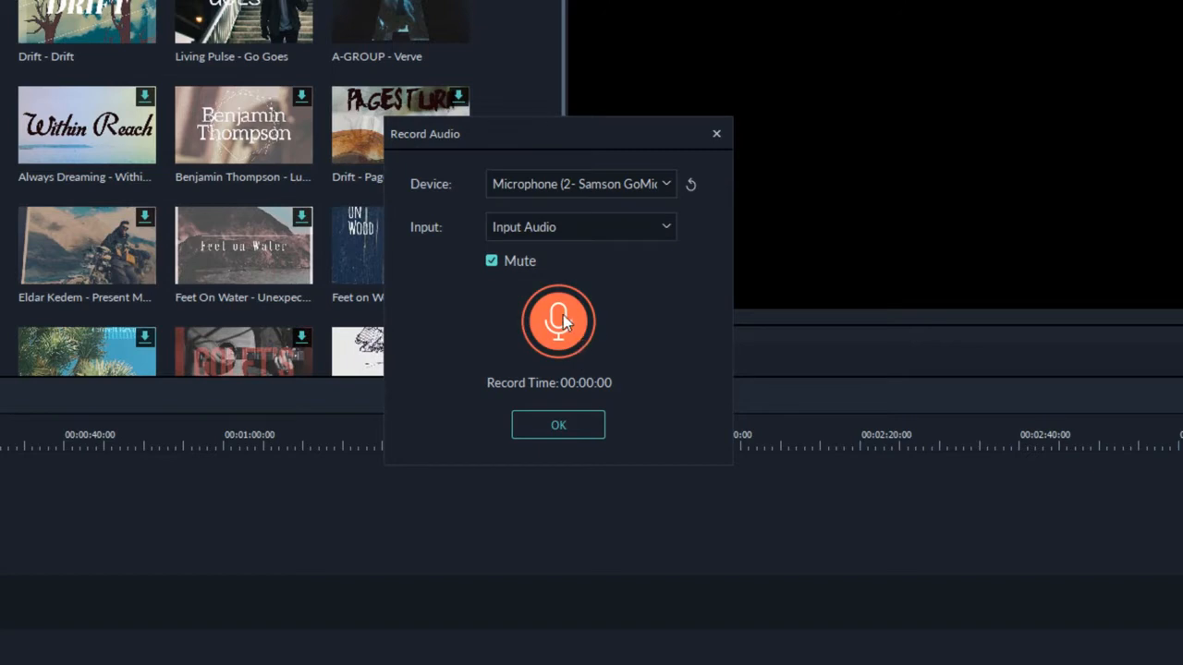
pyautogui.click(563, 314)
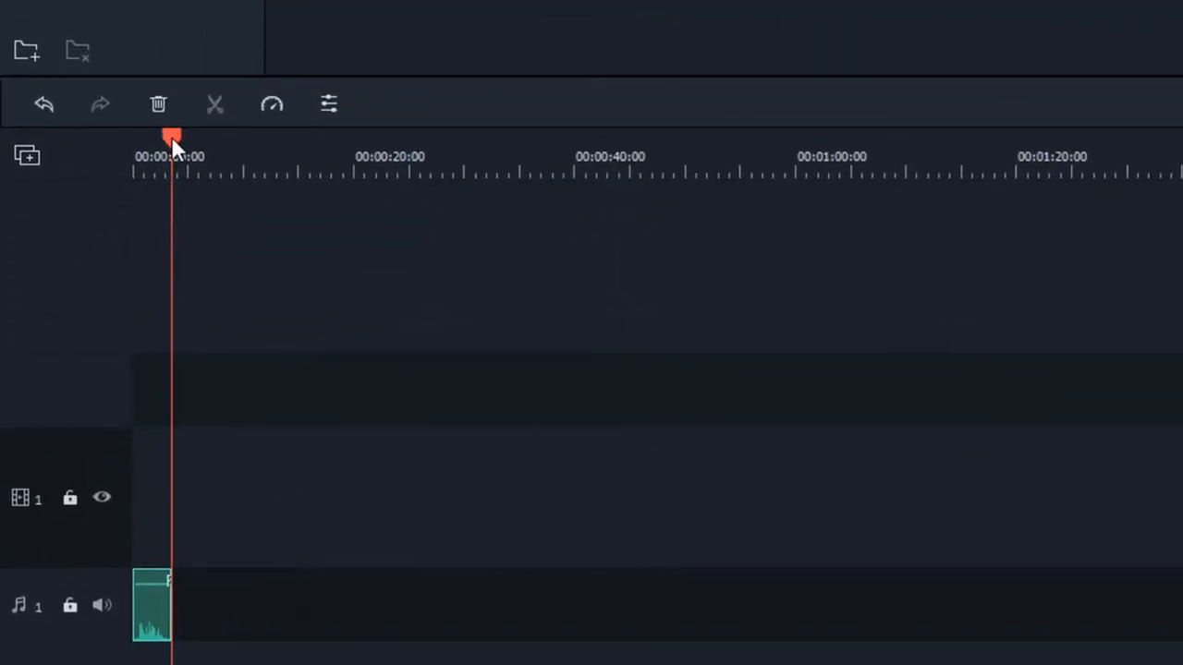
# Step: Play the recorded voiceover from the start and enlarge its waveform by stretching the timeline scale and raising the audio track height
pyautogui.moveTo(171, 136); pyautogui.dragTo(16, 148)
pyautogui.press('space')
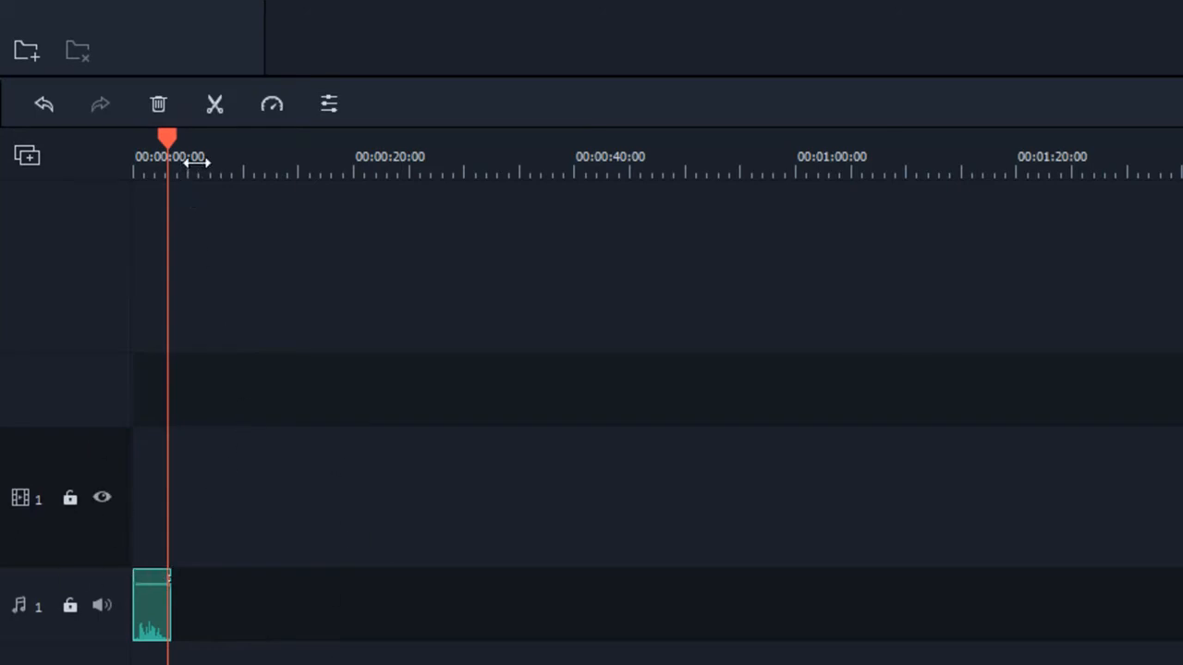
pyautogui.moveTo(196, 163); pyautogui.dragTo(285, 172)
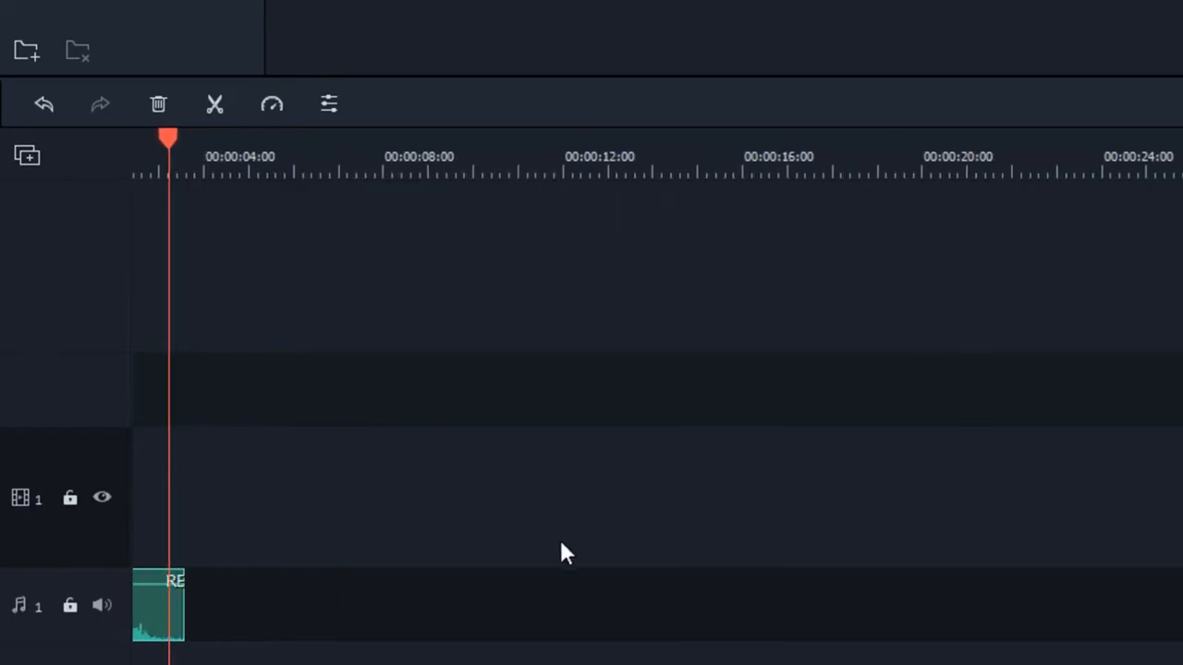
pyautogui.hscroll(-2, 656, 398)
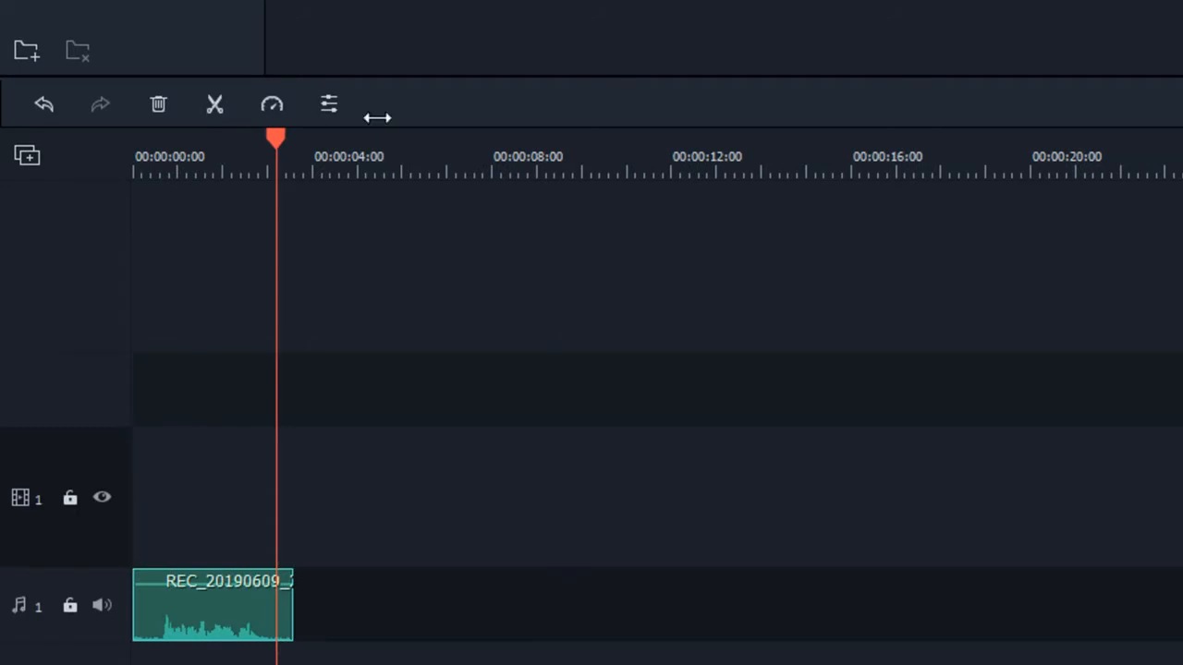
pyautogui.moveTo(400, 157); pyautogui.dragTo(515, 201)
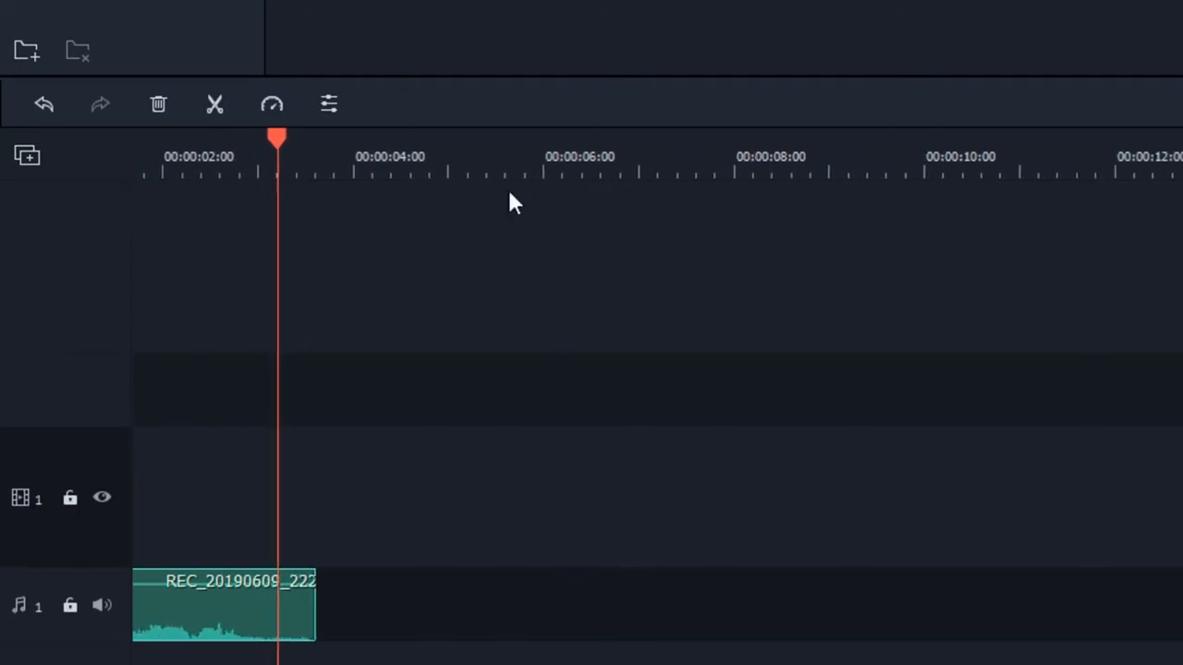
pyautogui.hscroll(-2, 656, 398)
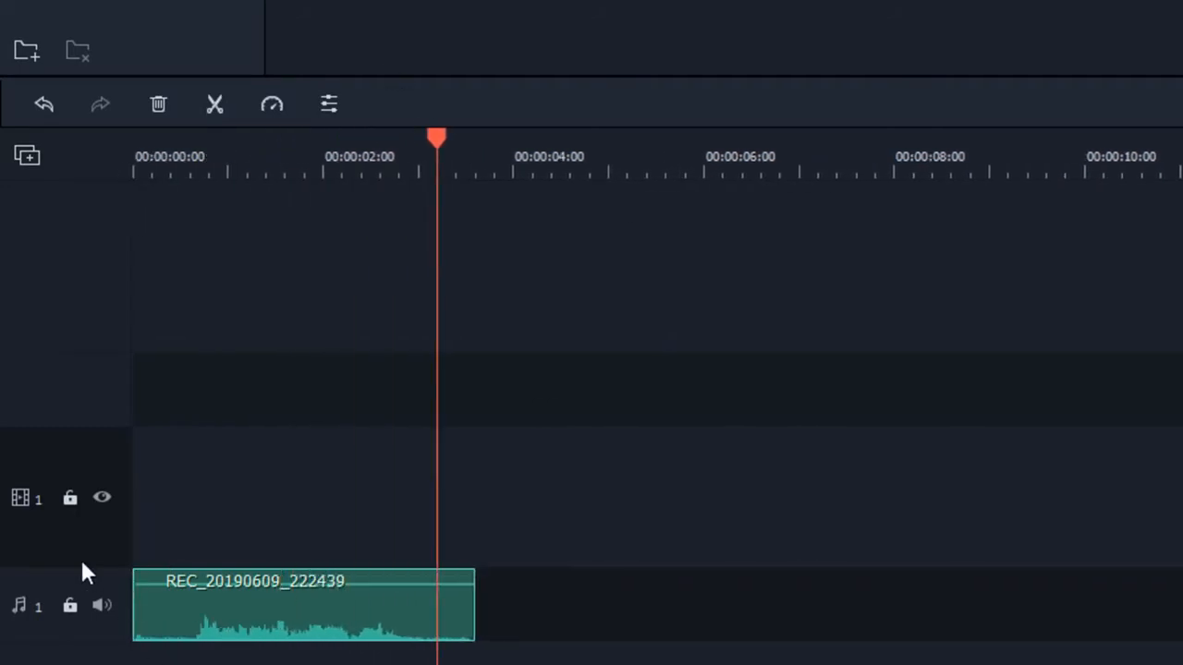
pyautogui.moveTo(80, 566); pyautogui.dragTo(87, 511)
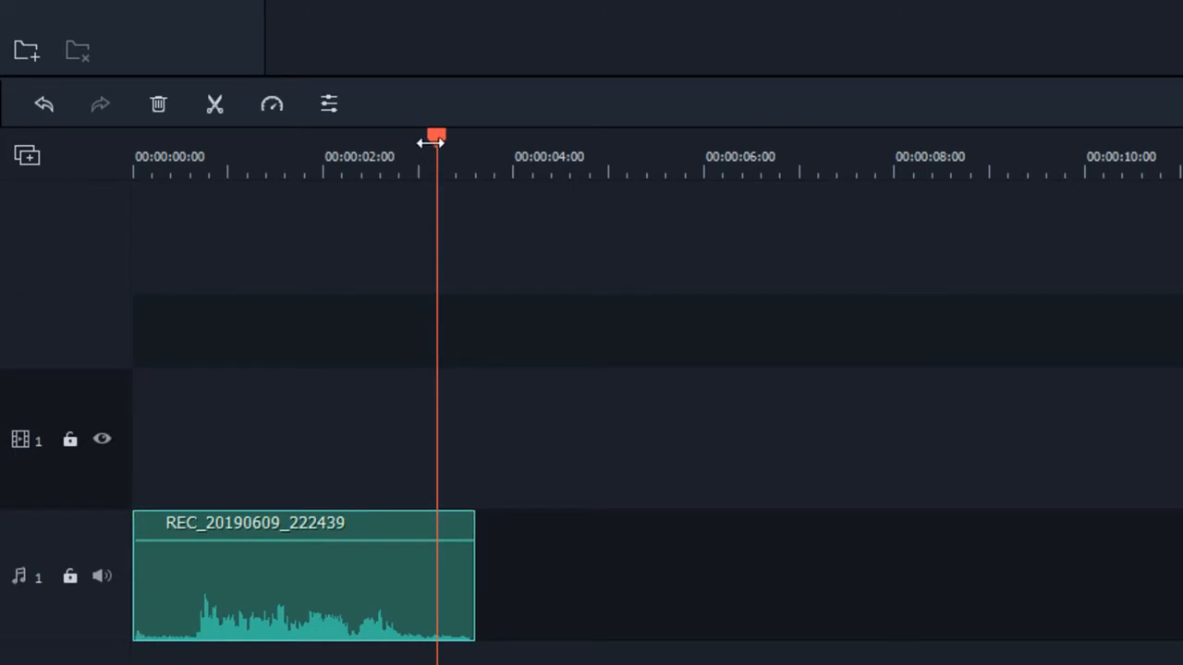
# Step: Split the voiceover at about 0.6 s, just before the speech starts, and delete the silent leading part
pyautogui.moveTo(432, 132); pyautogui.dragTo(89, 188)
pyautogui.press('space')
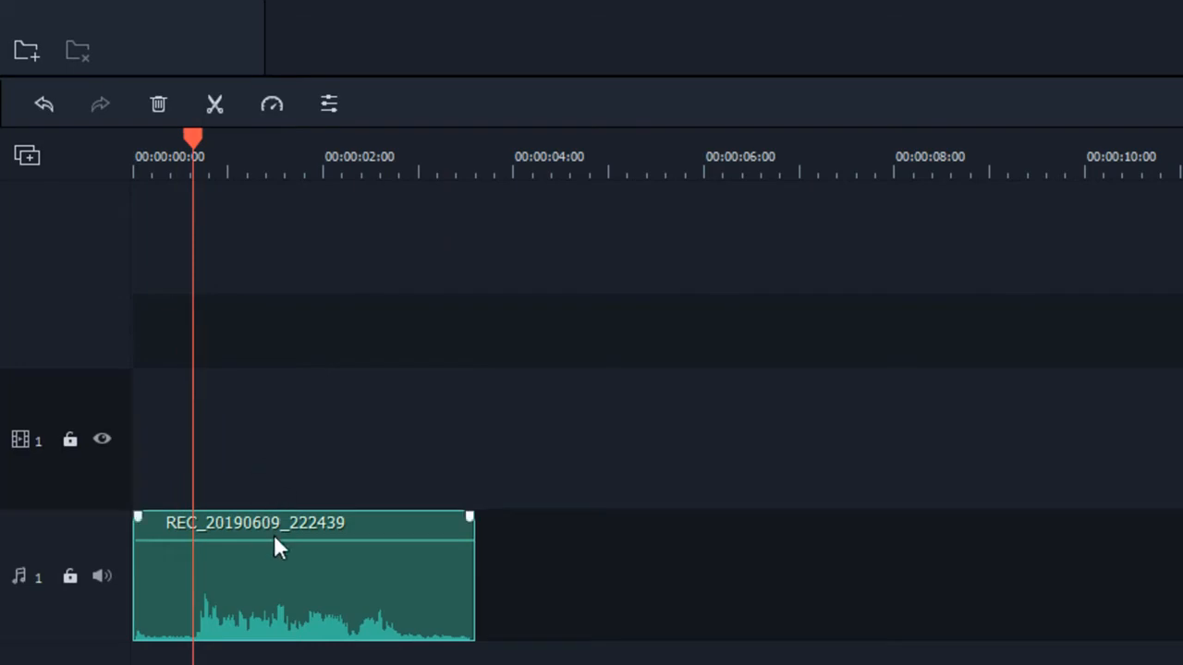
pyautogui.click(211, 102)
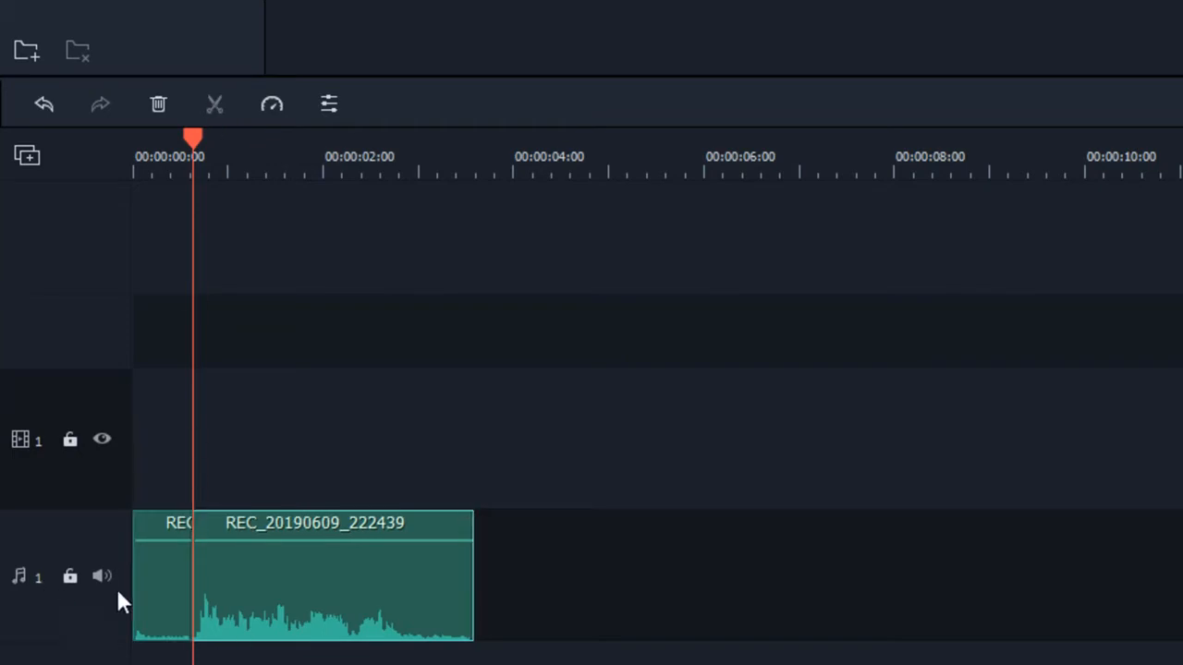
pyautogui.click(168, 569)
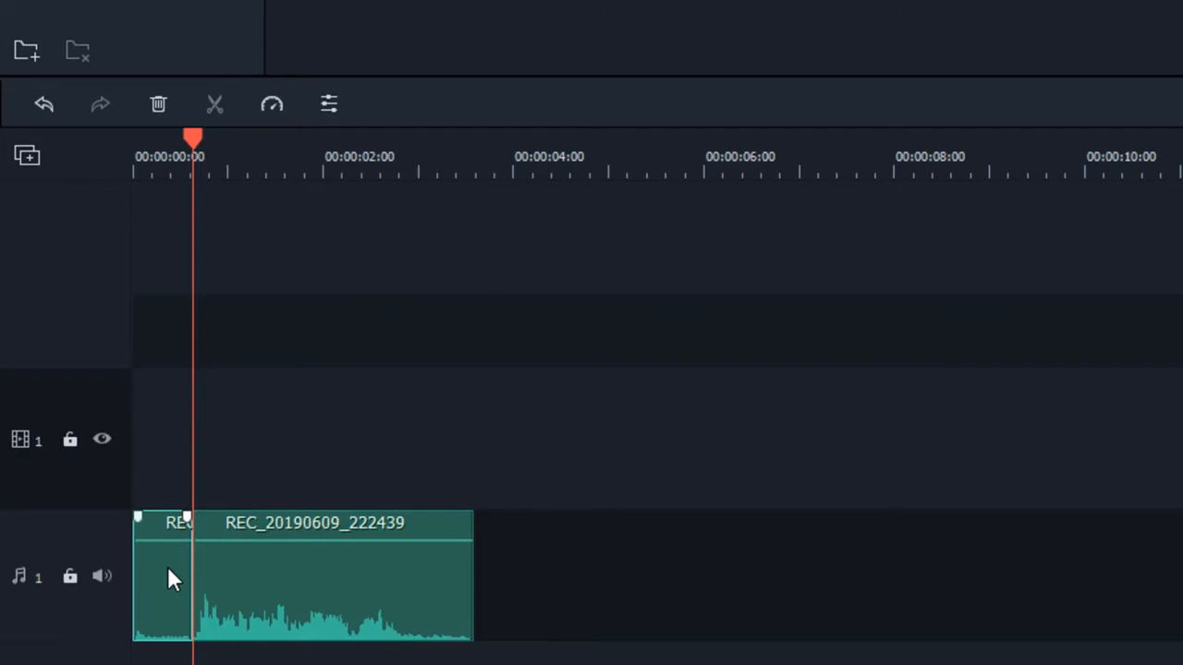
pyautogui.press('Delete')
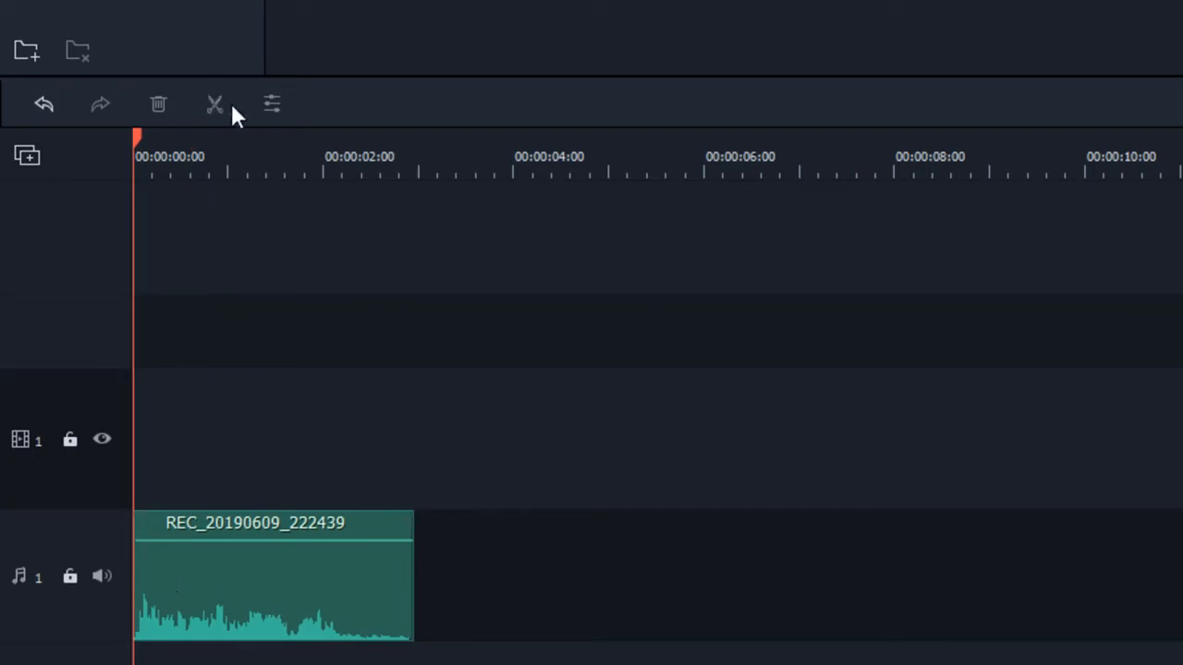
# Step: Split the voiceover at about 2.4 s, just after the speech ends, and delete the silent trailing part
pyautogui.click(331, 156)
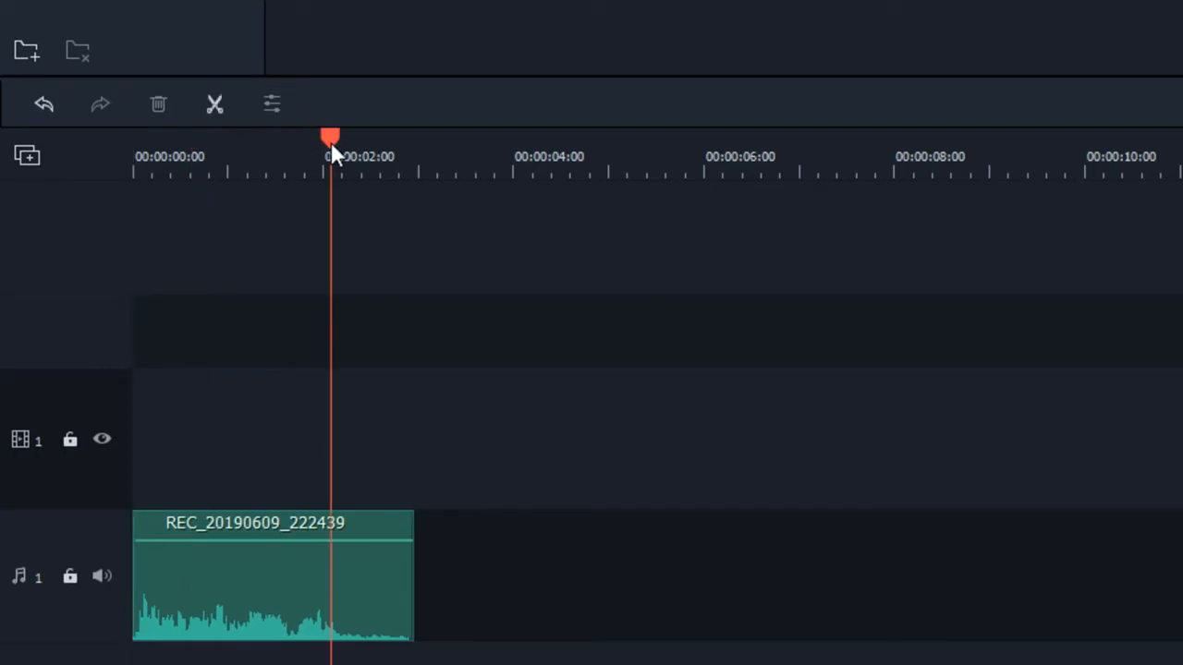
pyautogui.moveTo(331, 141); pyautogui.dragTo(359, 151)
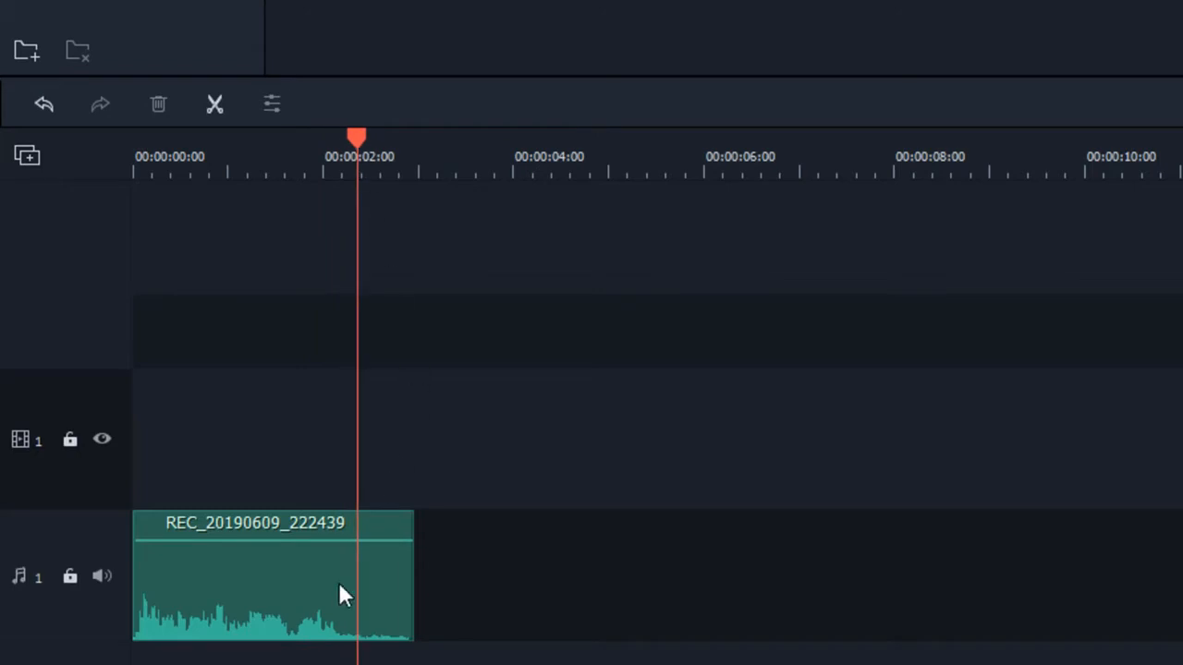
pyautogui.click(387, 610)
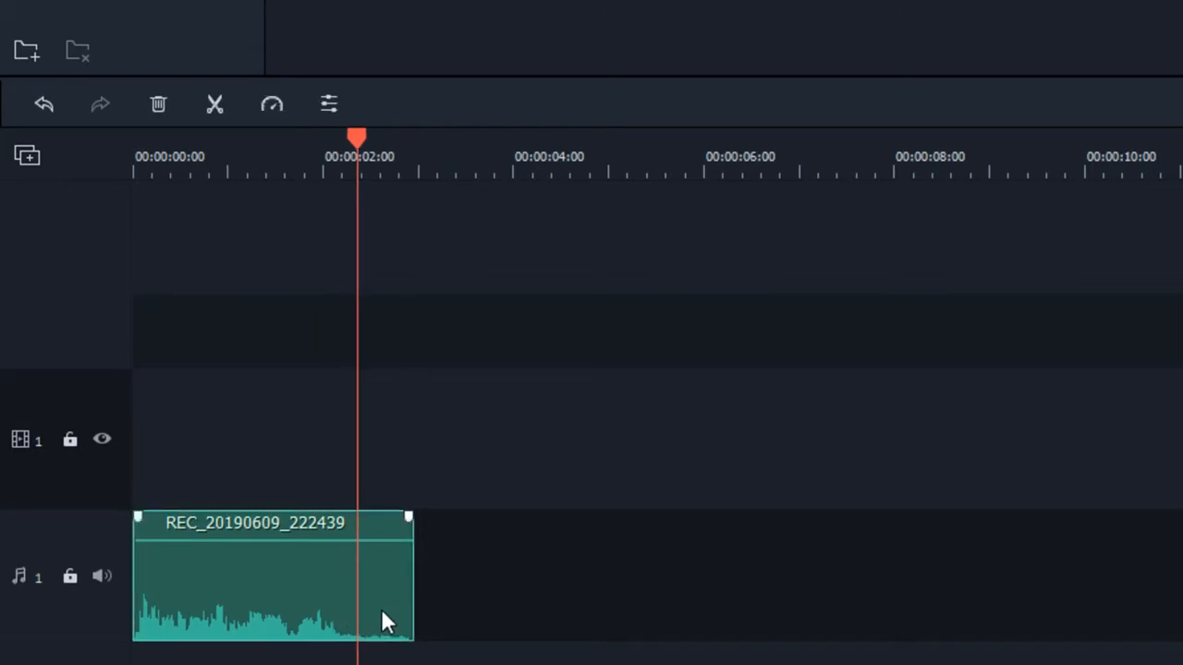
pyautogui.hotkey('ctrl', 'b')
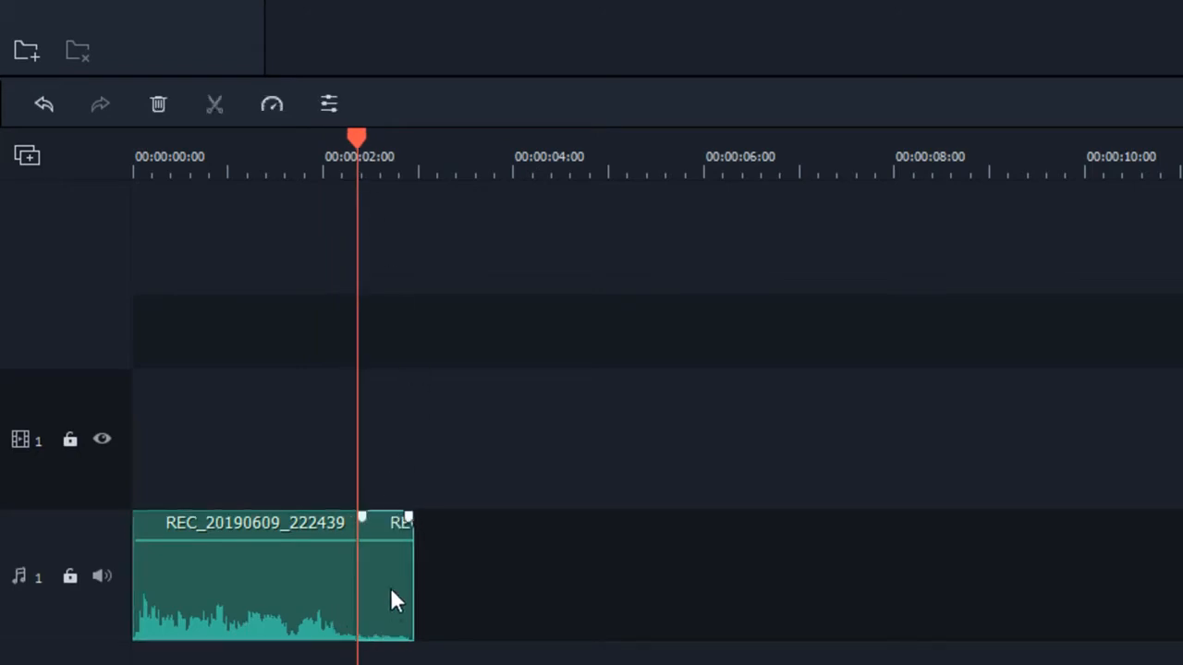
pyautogui.press('Delete')
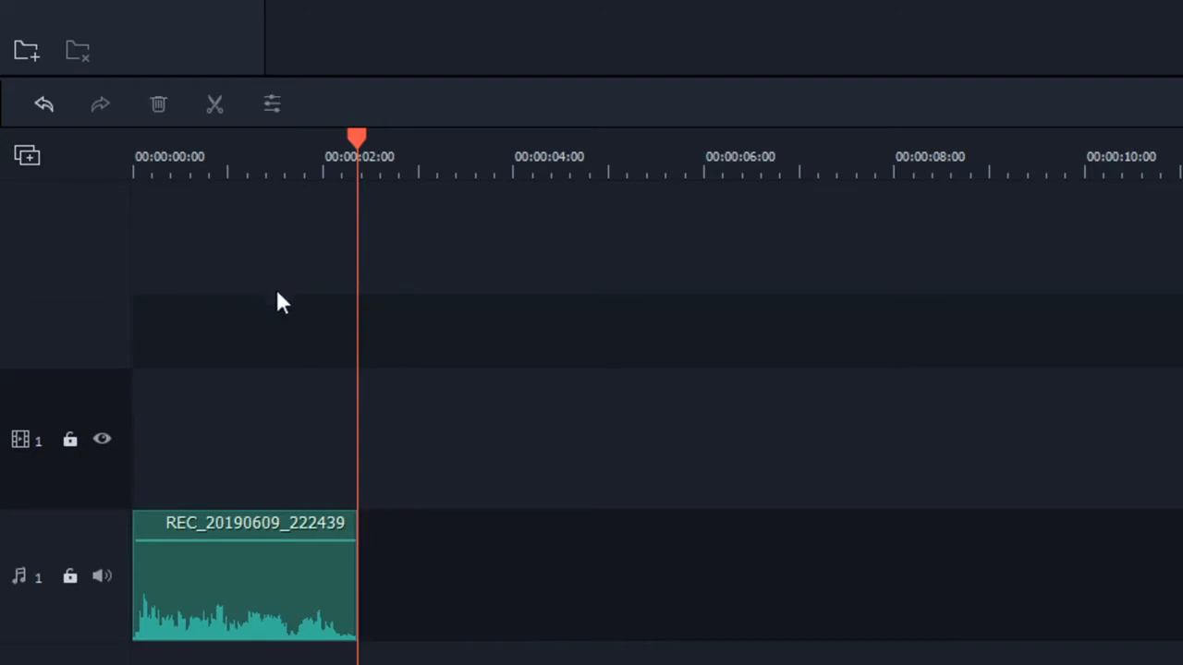
# Step: Play the trimmed voiceover from the start of the timeline
pyautogui.click(183, 147)
pyautogui.moveTo(181, 137); pyautogui.dragTo(2, 148)
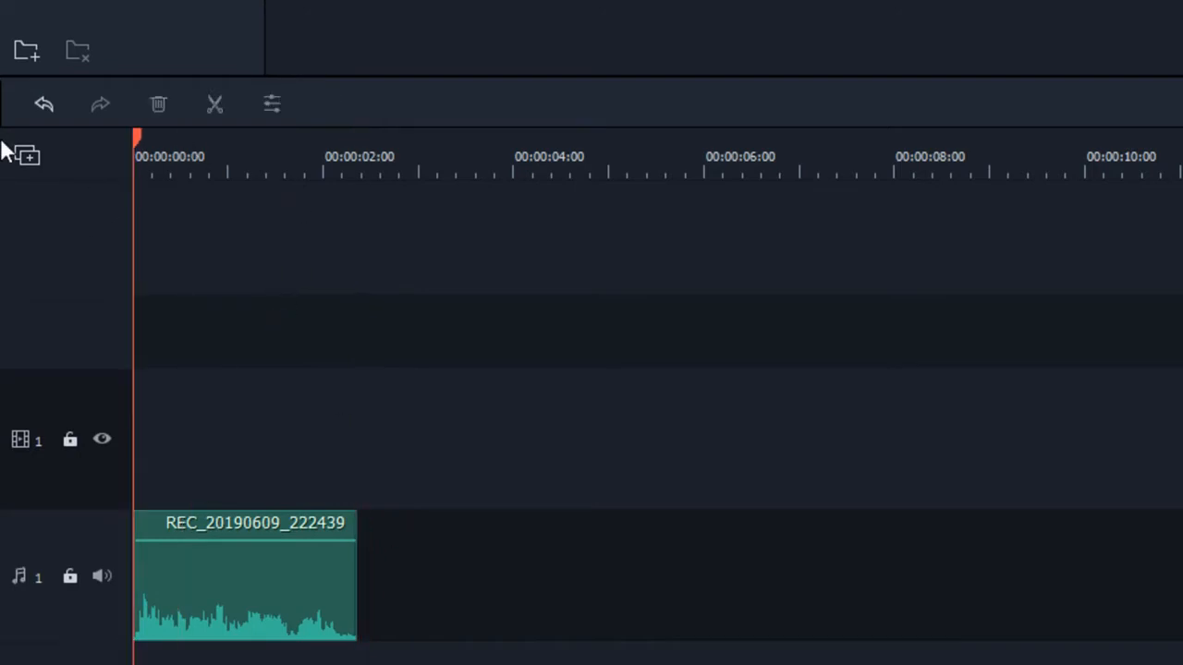
pyautogui.press('space')
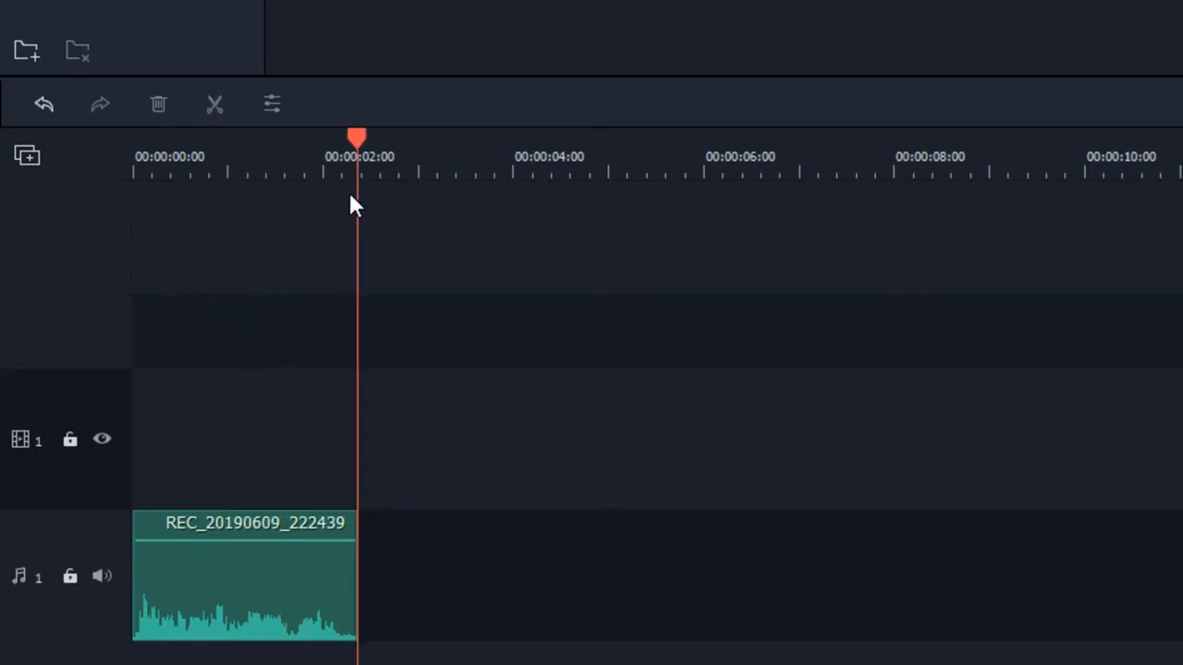
# Step: Open the voiceover's audio settings, try its pitch at 3, 6 and 8 with playback, and reset the pitch
pyautogui.moveTo(358, 132); pyautogui.dragTo(19, 132)
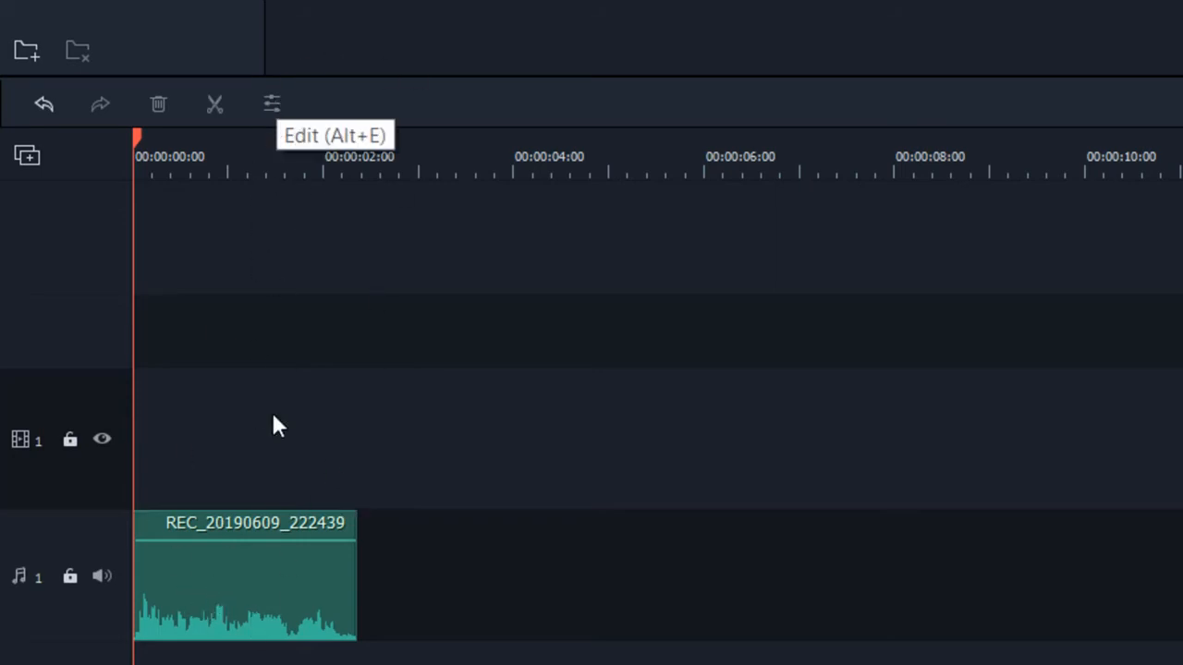
pyautogui.doubleClick(251, 597)
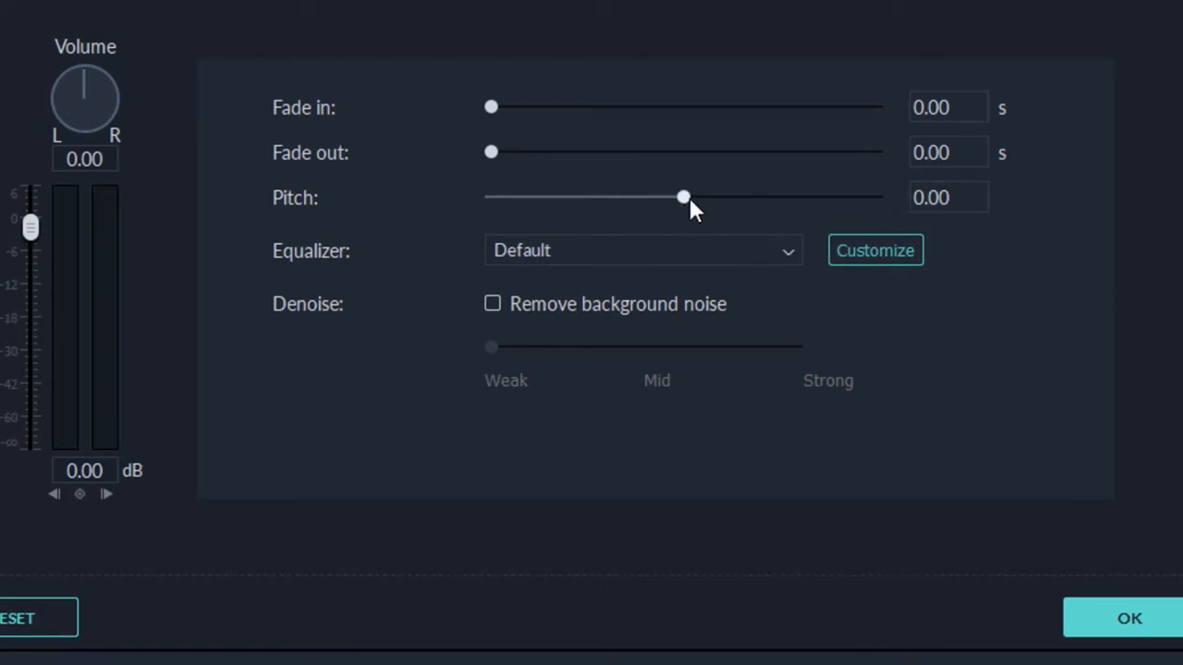
pyautogui.moveTo(684, 194); pyautogui.dragTo(732, 198)
pyautogui.press('space')
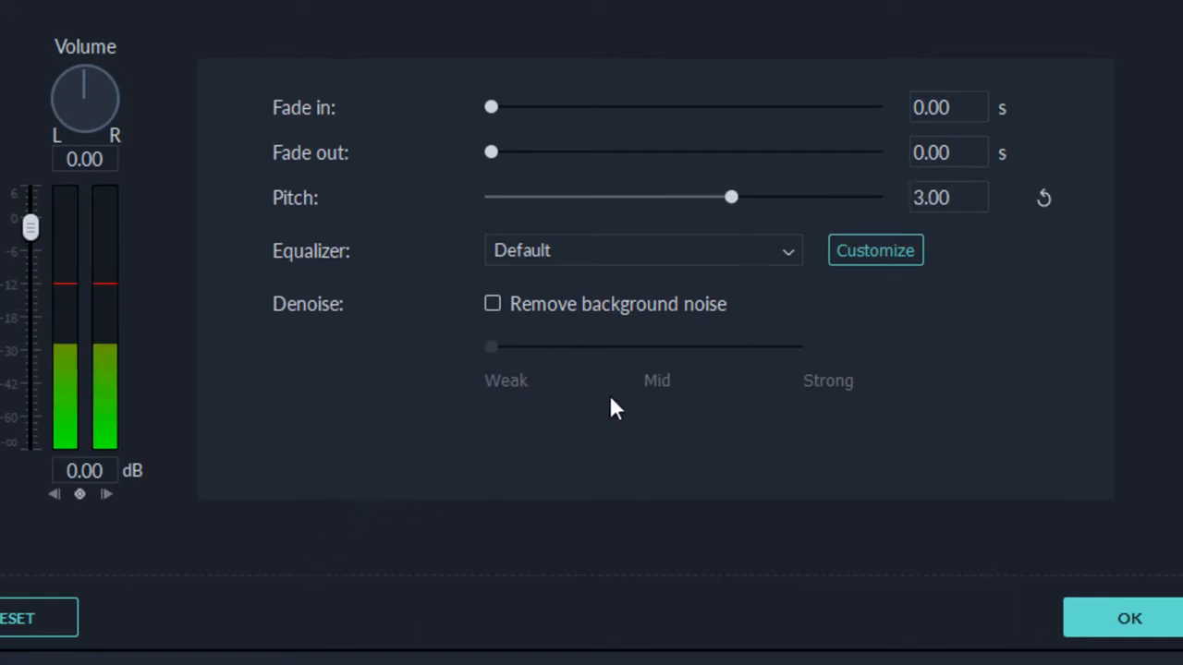
pyautogui.moveTo(735, 199); pyautogui.dragTo(786, 197)
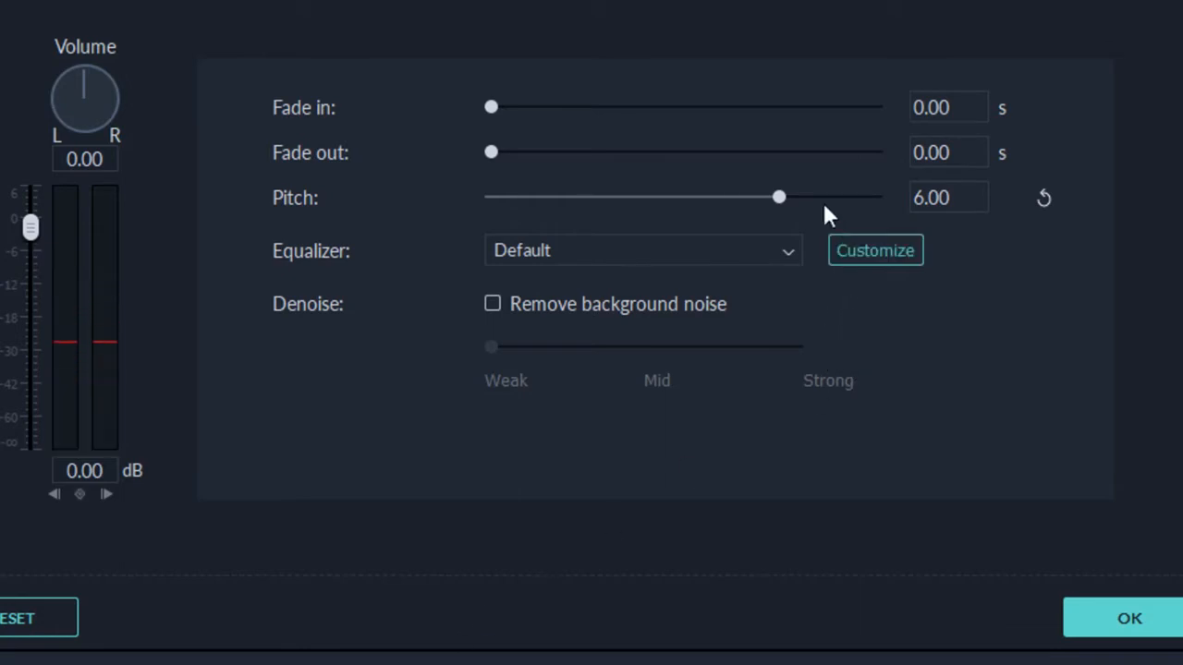
pyautogui.moveTo(785, 198); pyautogui.dragTo(828, 197)
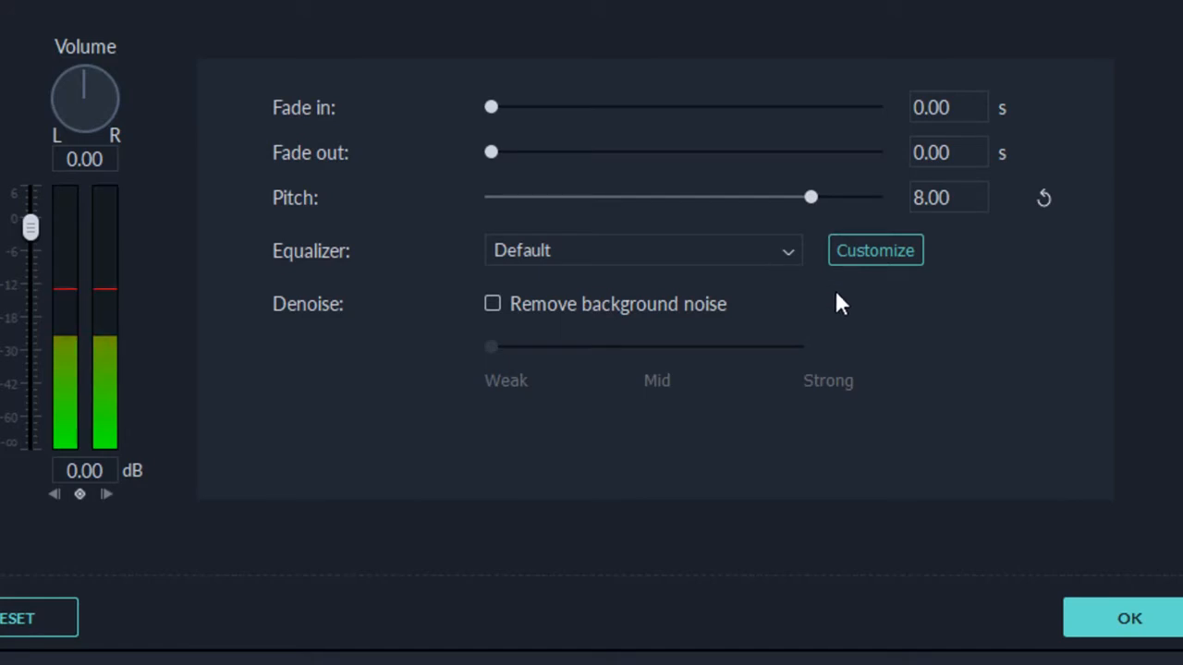
pyautogui.click(811, 199)
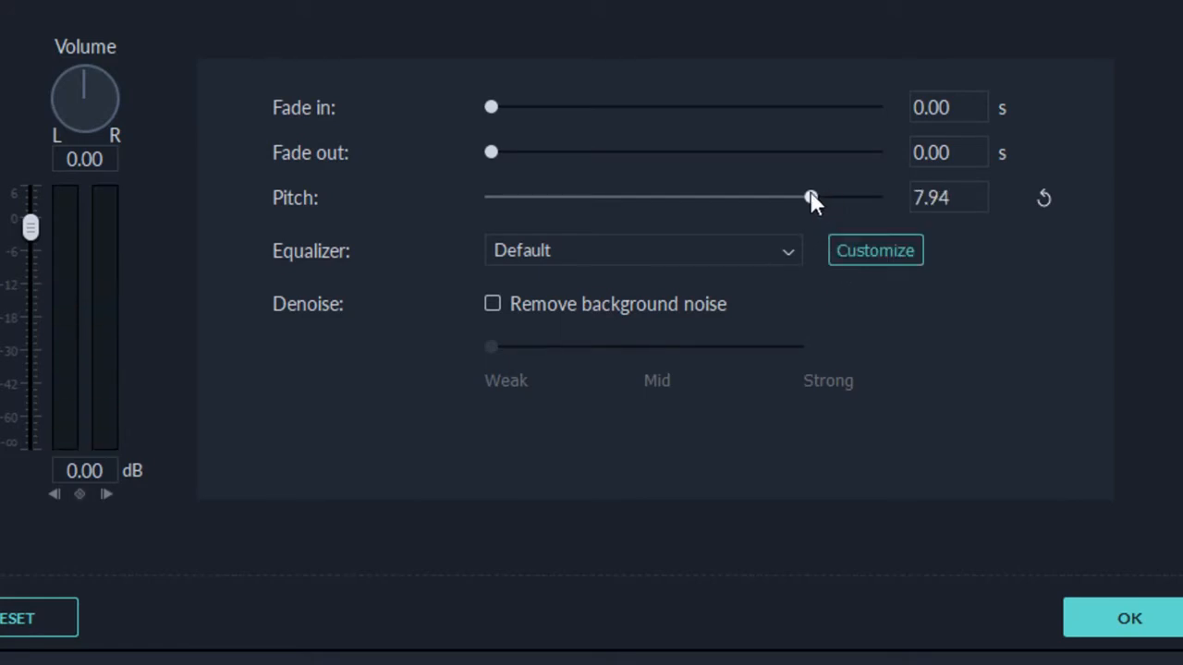
pyautogui.click(1042, 203)
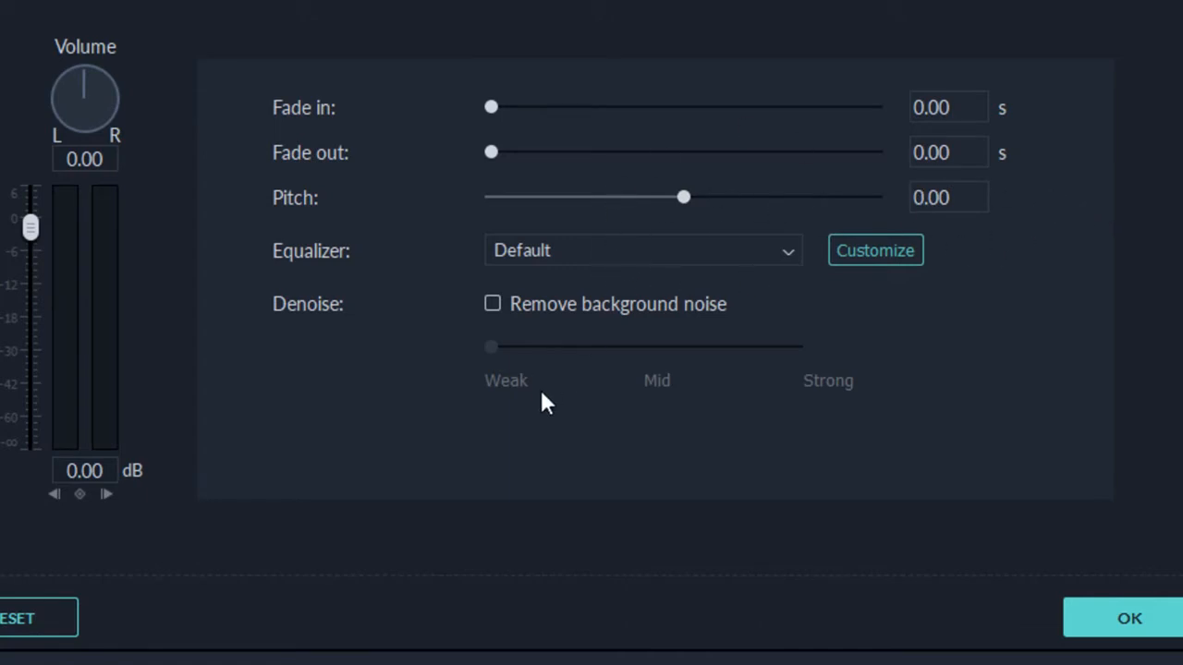
# Step: Play the voiceover at normal pitch, try lowering the pitch in stages from -4 to -10 with playback, and reset it
pyautogui.press('space')
pyautogui.moveTo(684, 199); pyautogui.dragTo(618, 200)
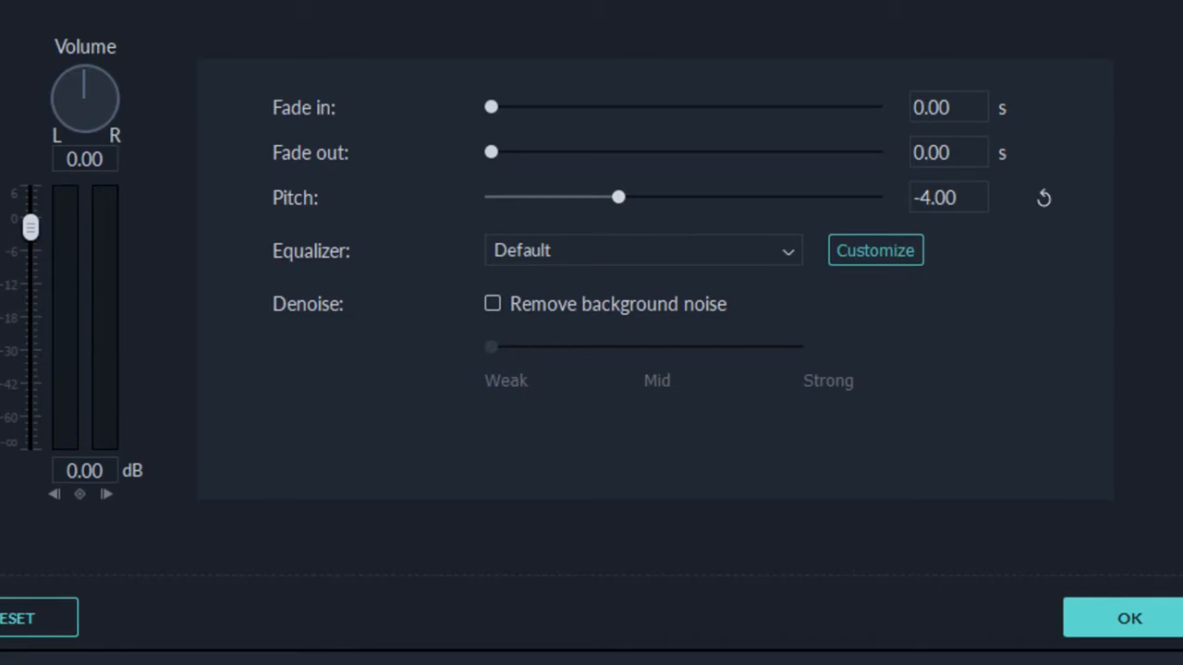
pyautogui.press('space')
pyautogui.moveTo(619, 199); pyautogui.dragTo(551, 214)
pyautogui.press('space')
pyautogui.moveTo(549, 198); pyautogui.dragTo(523, 199)
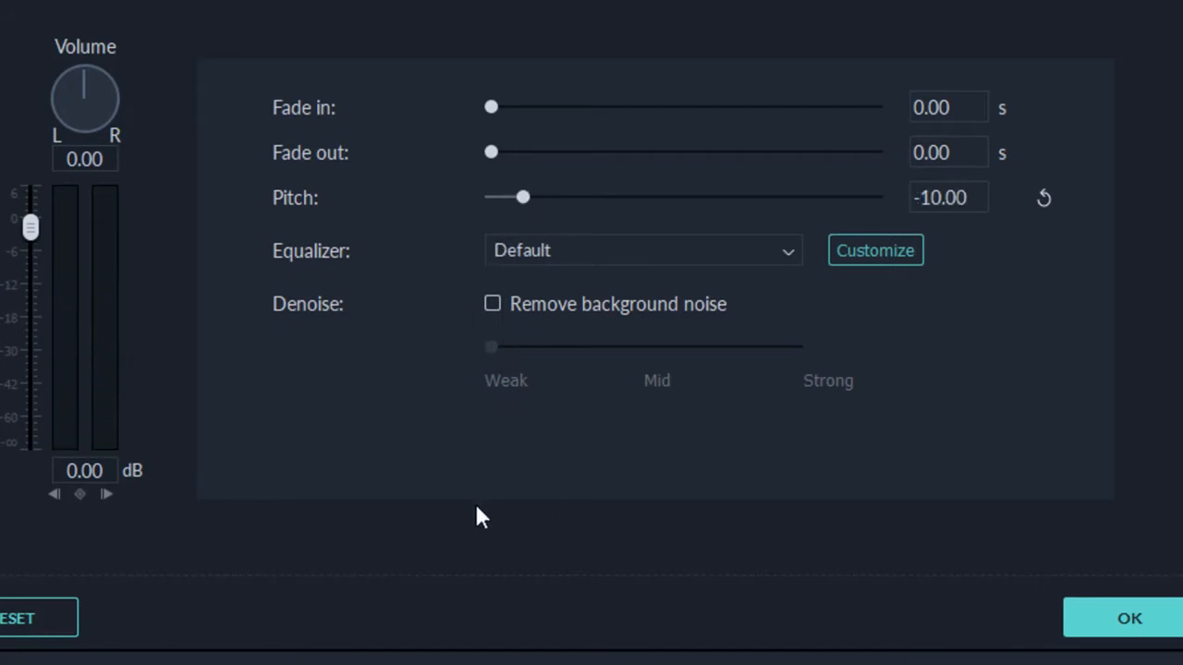
pyautogui.press('space')
pyautogui.click(1044, 198)
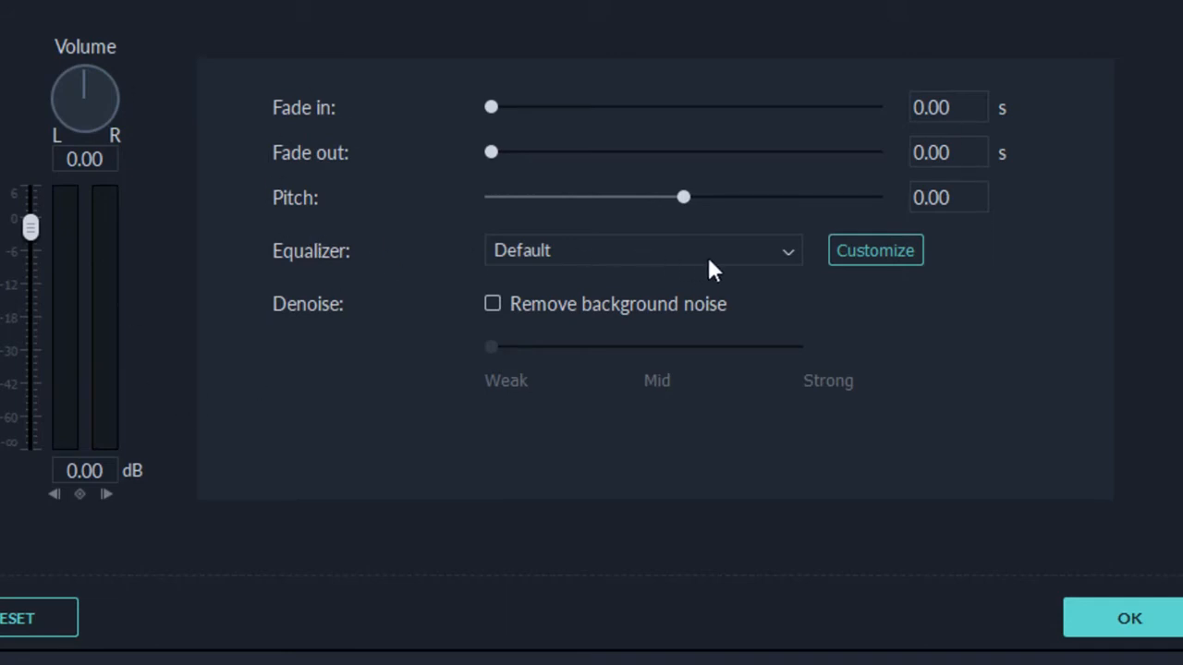
# Step: Try the Classic, Low Bass and Techno equalizer presets on the voiceover
pyautogui.click(782, 253)
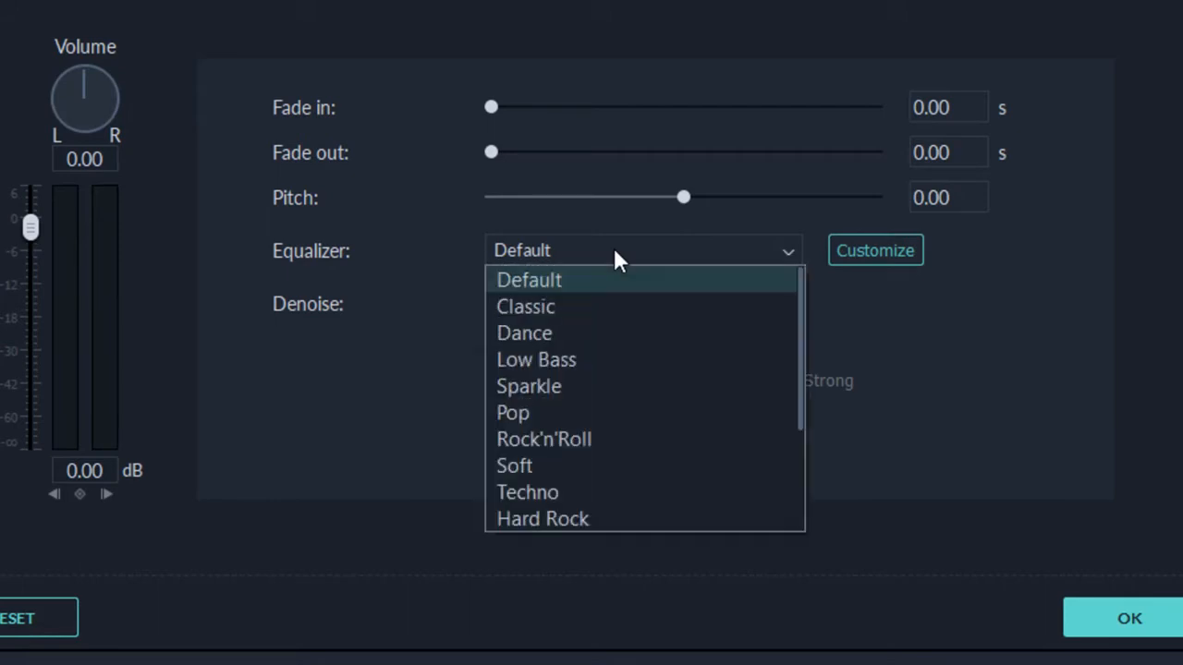
pyautogui.click(617, 314)
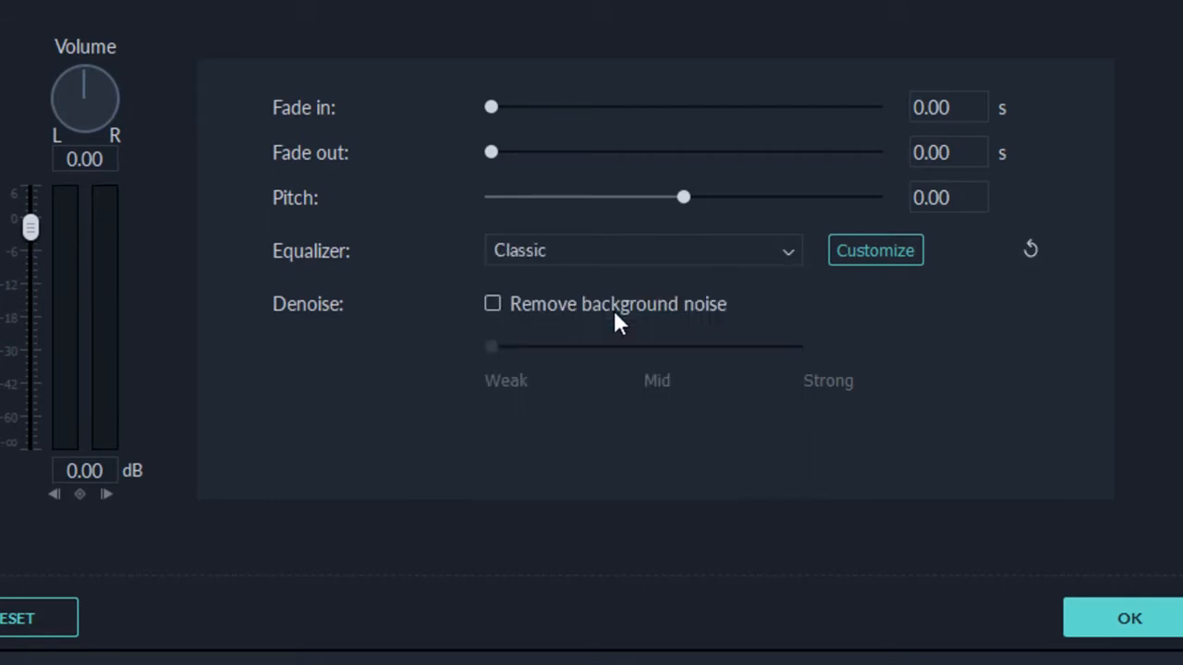
pyautogui.click(708, 246)
pyautogui.click(682, 357)
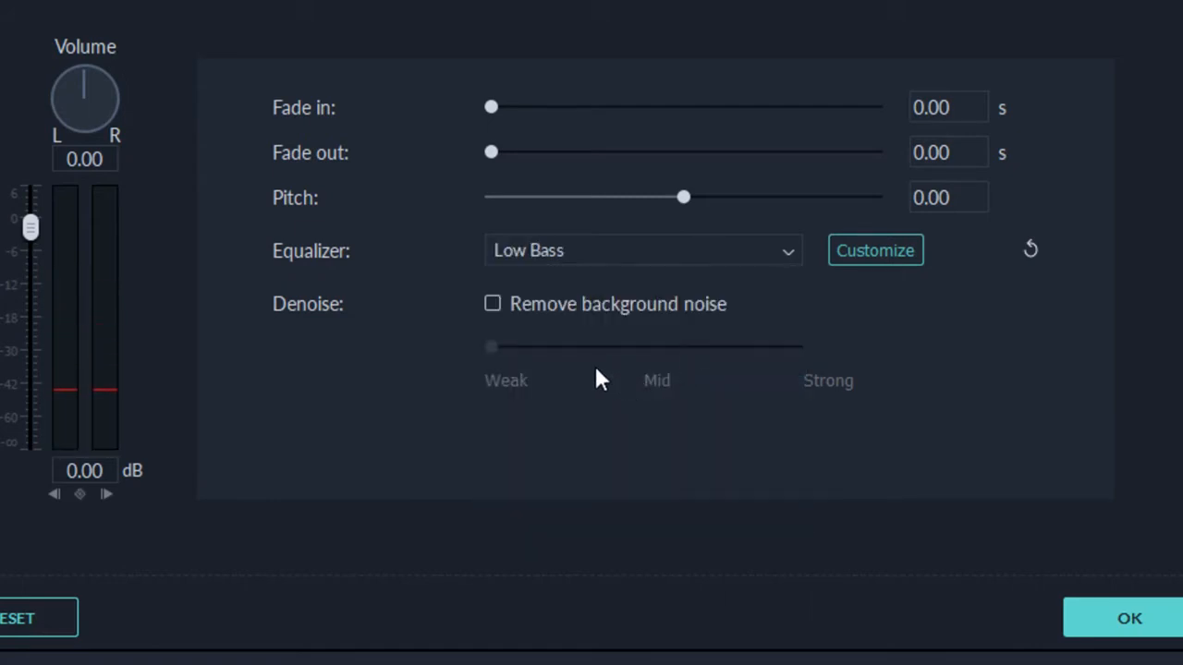
pyautogui.click(774, 254)
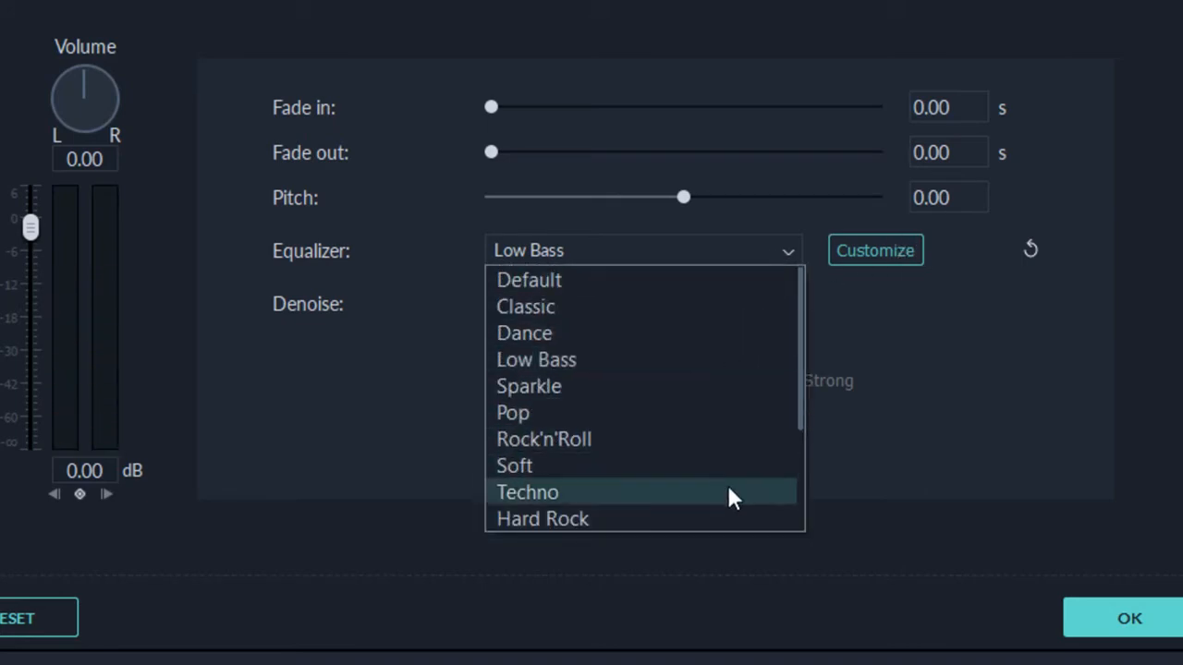
pyautogui.click(728, 497)
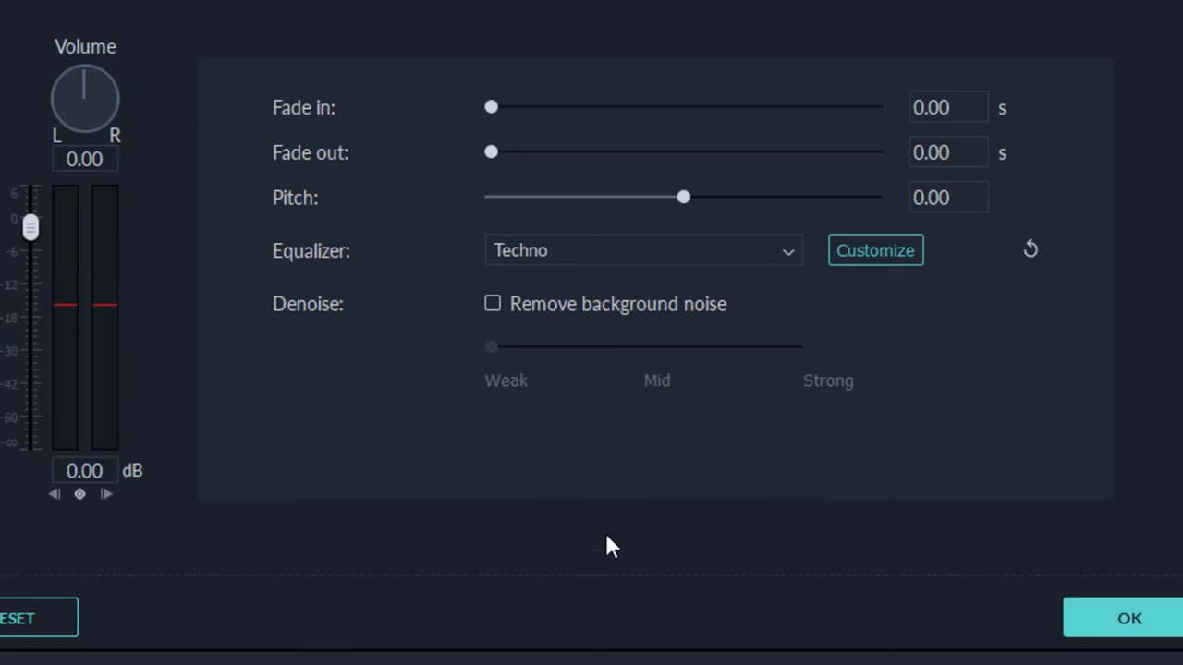
# Step: View the Techno preset's frequency bands in the equalizer customization, accept them, and reset the equalizer to Default
pyautogui.click(876, 255)
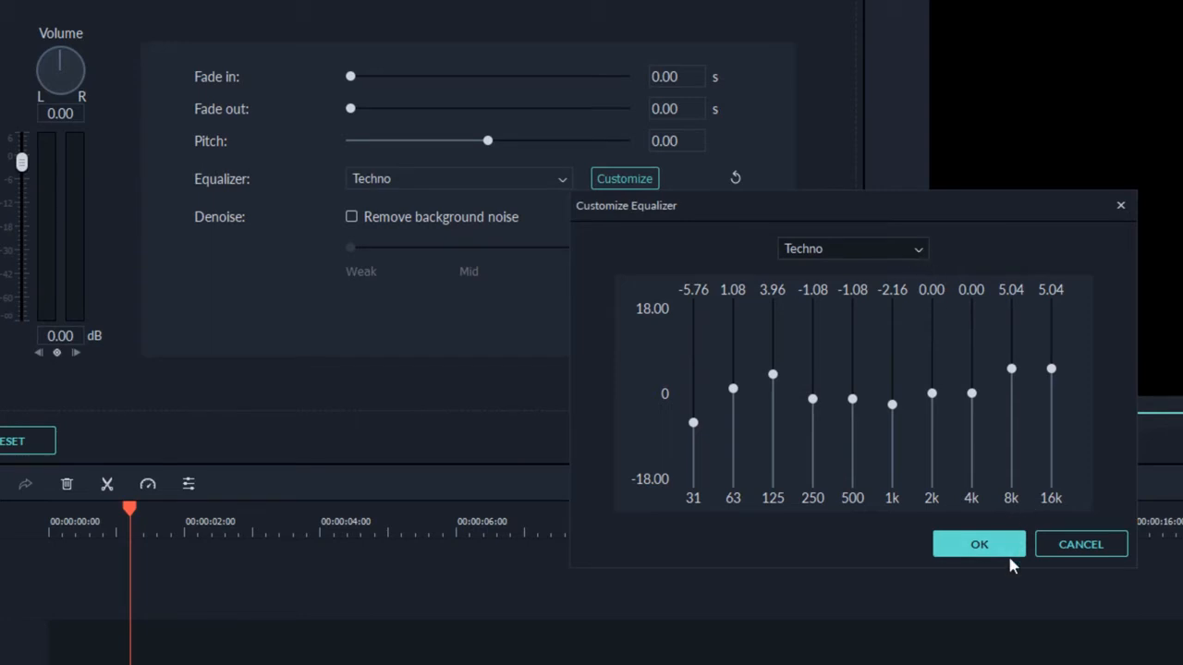
pyautogui.click(946, 546)
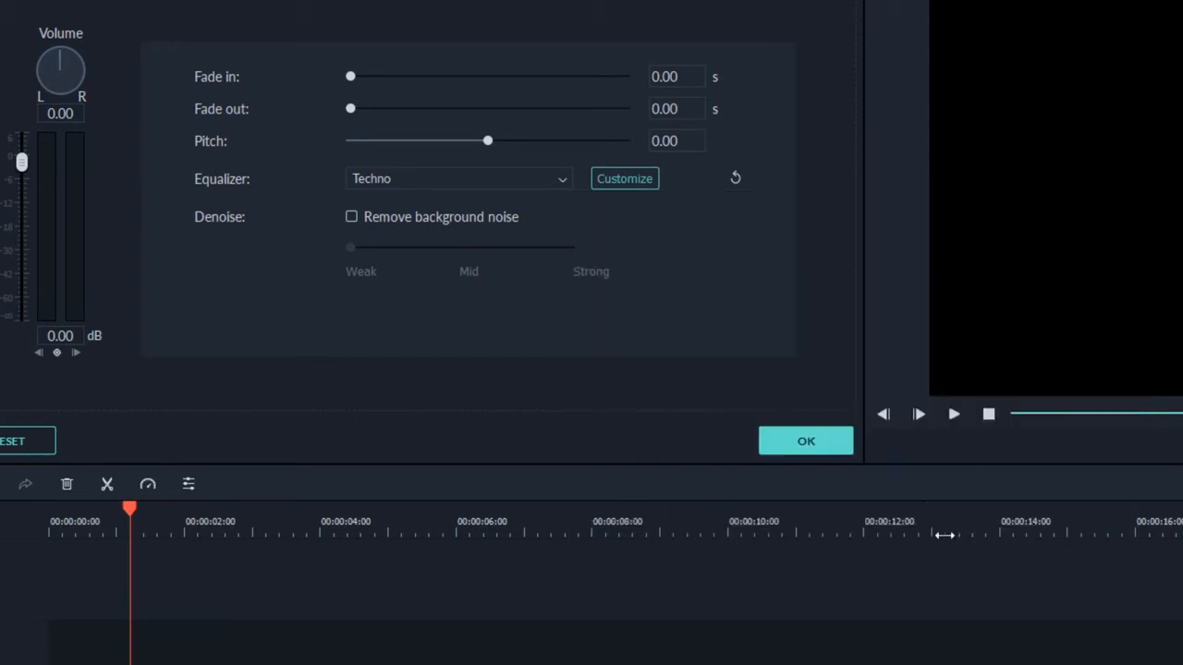
pyautogui.click(737, 179)
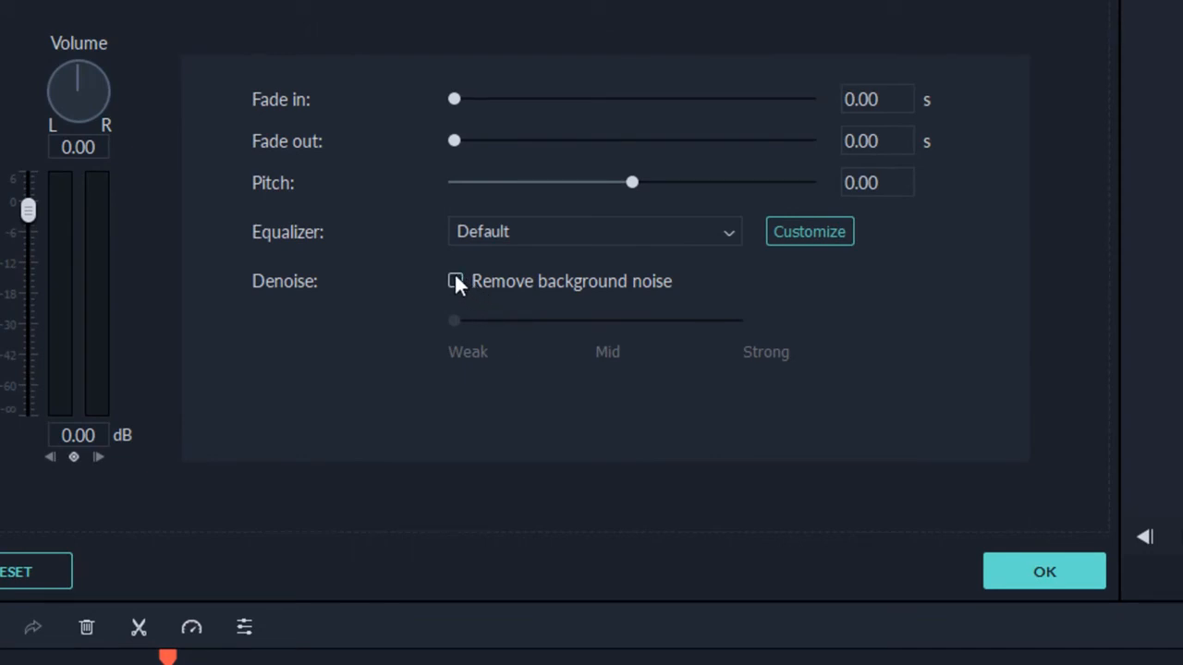
# Step: Enable background noise removal on the voiceover and raise its strength through Mid to Strong
pyautogui.click(456, 282)
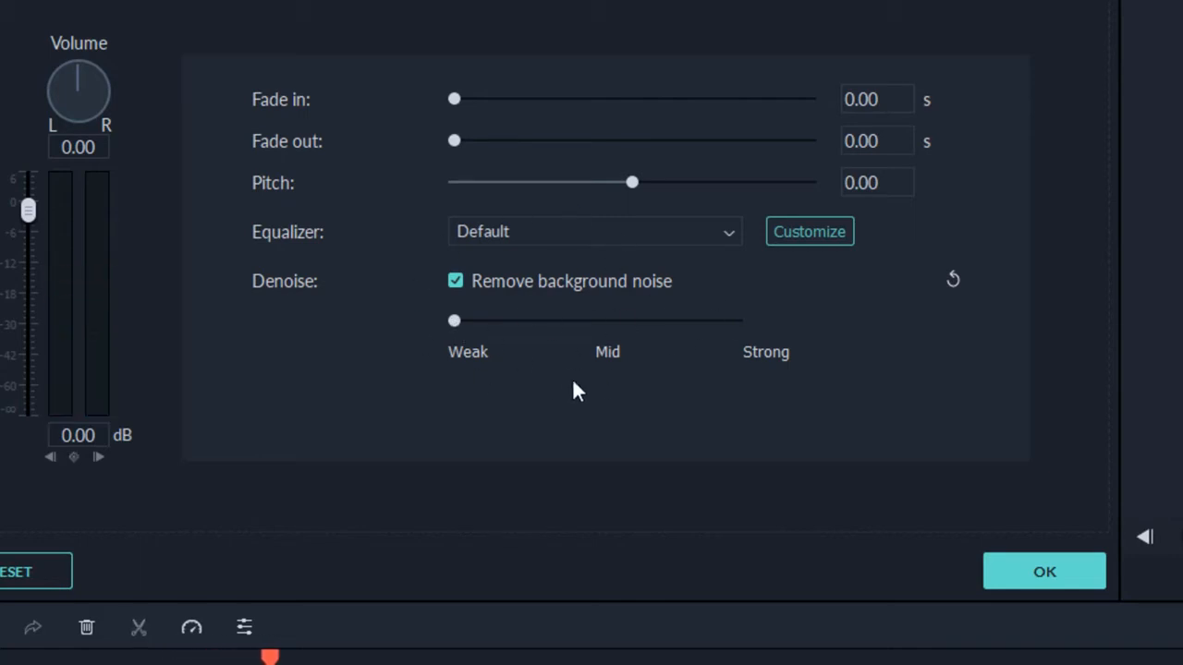
pyautogui.click(531, 320)
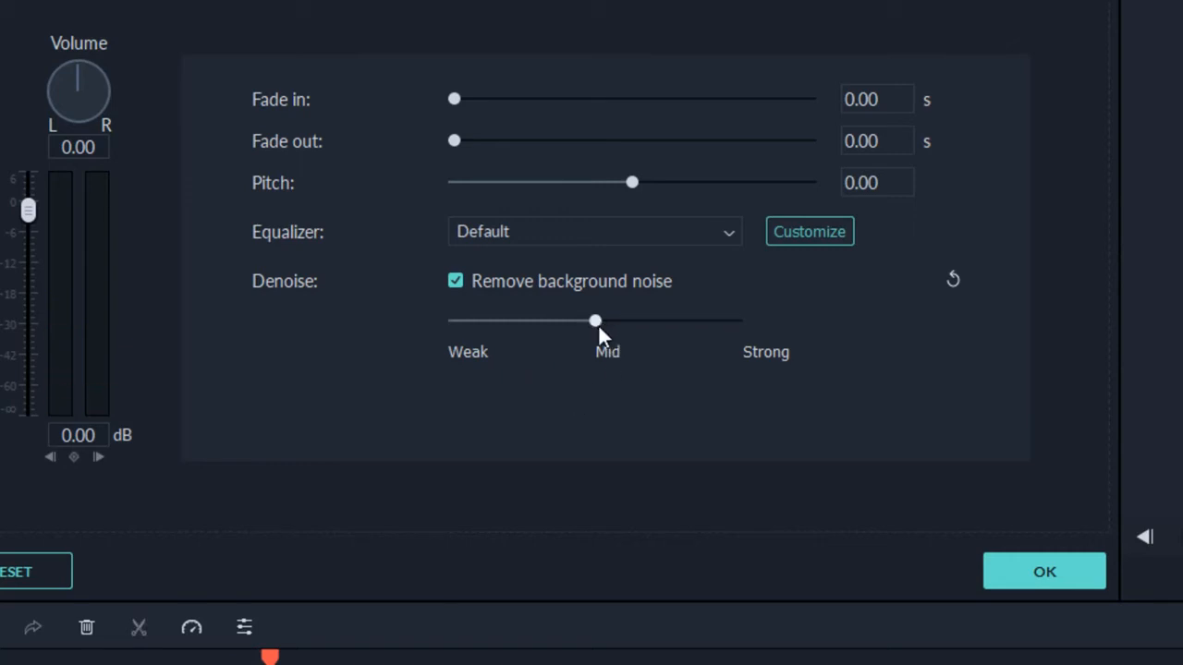
pyautogui.click(741, 335)
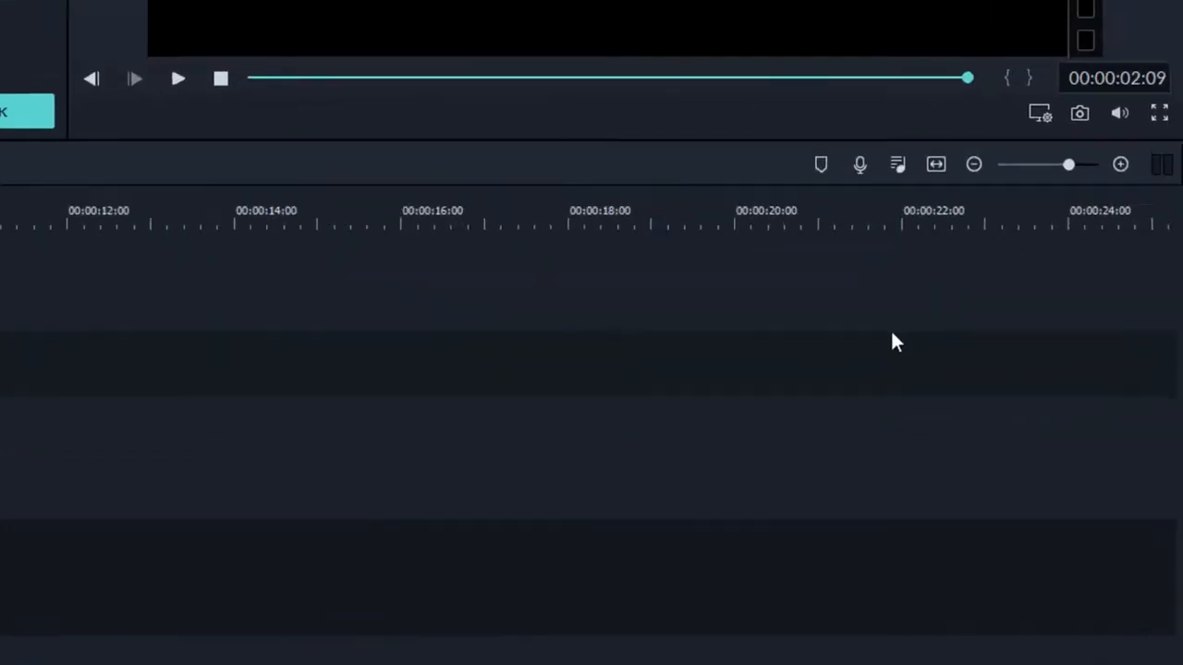
# Step: Show the audio level meter beside the timeline and play the voiceover
pyautogui.click(1165, 56)
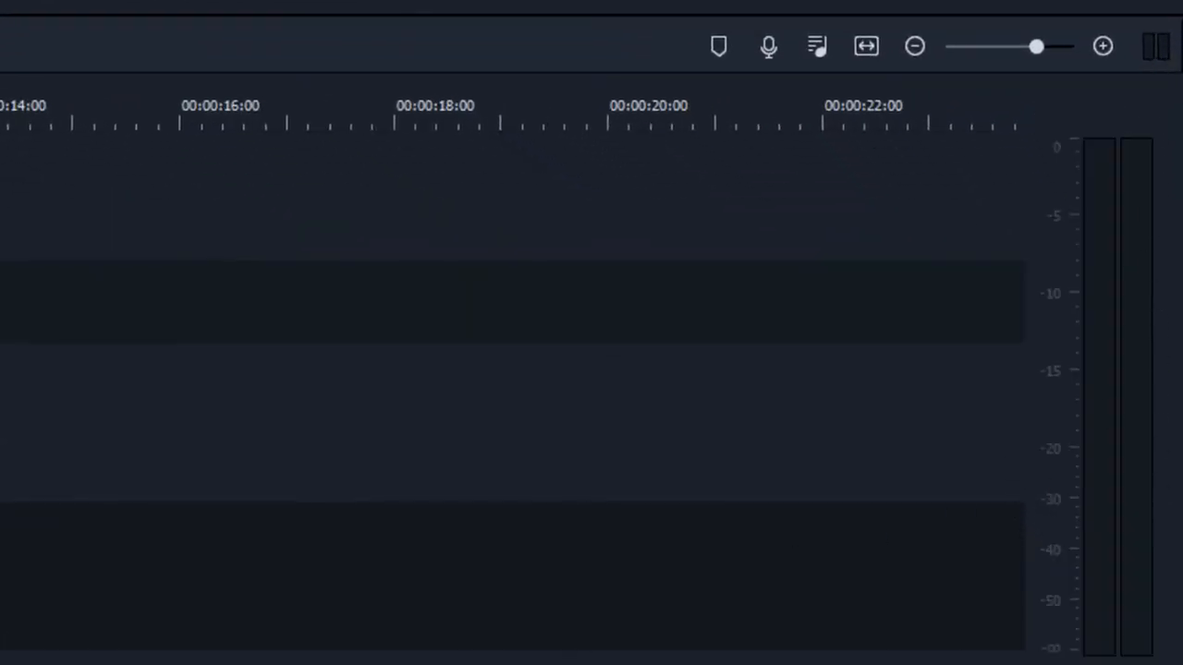
pyautogui.press('space')
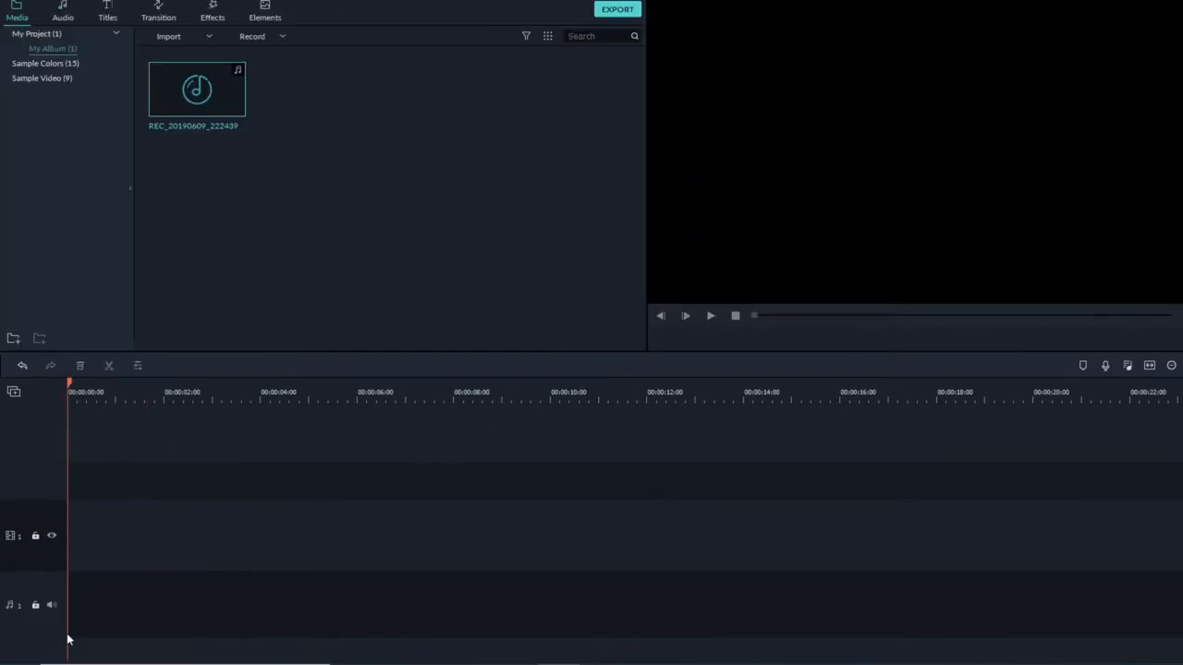
# Step: Add the Drift - Drift music from the audio library to the start of audio track 1 and play it
pyautogui.click(69, 13)
pyautogui.moveTo(307, 90); pyautogui.dragTo(63, 628)
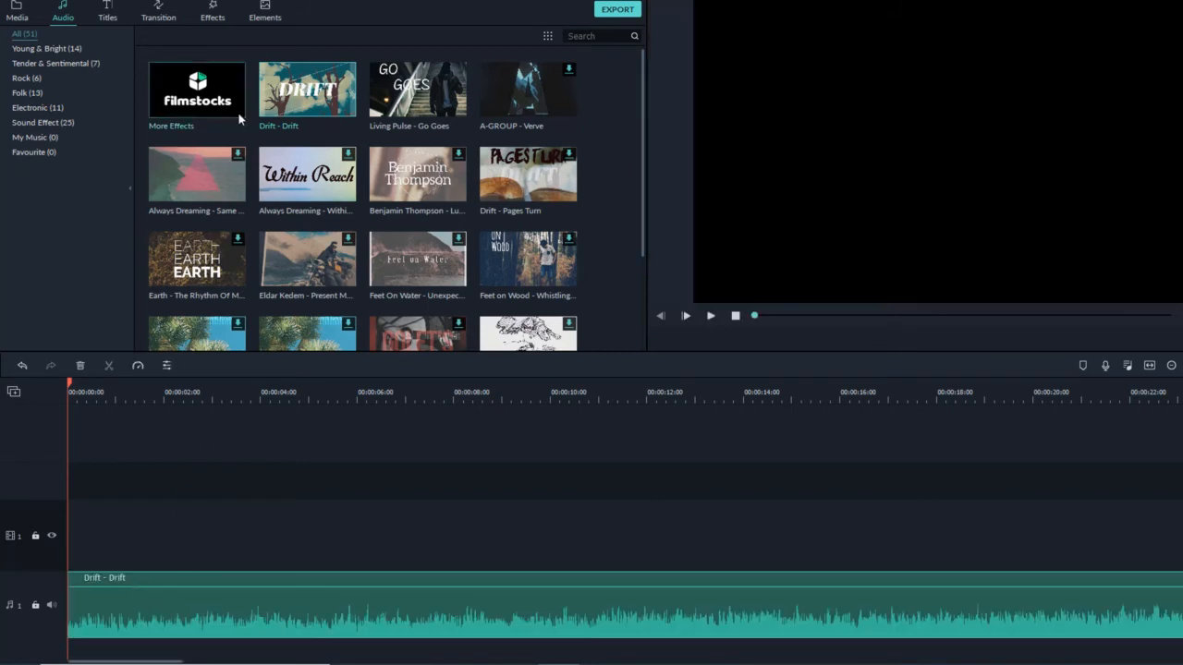
pyautogui.press('space')
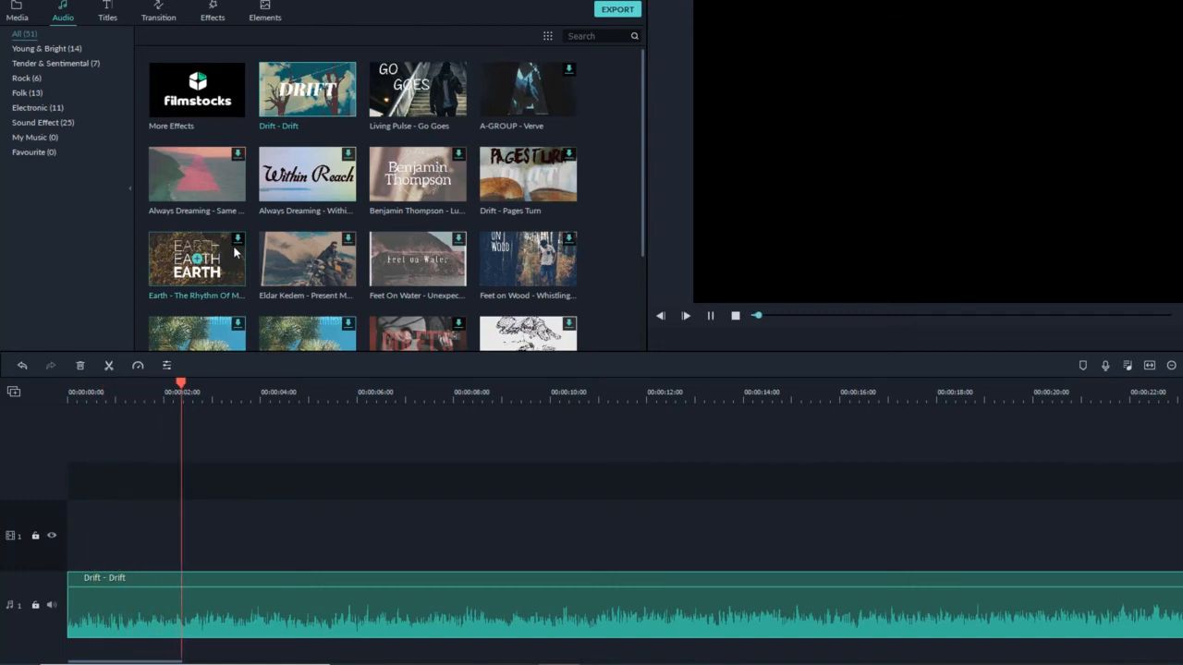
pyautogui.press('space')
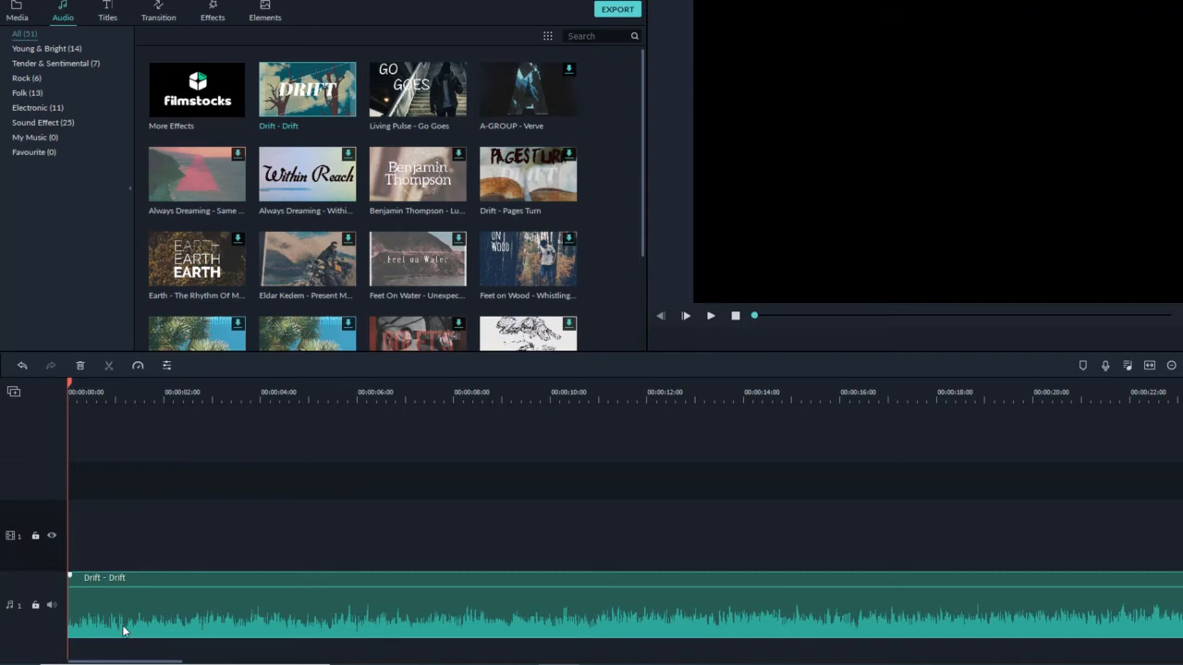
# Step: Open the Drift clip's audio settings and vary its volume during playback to record keyframes up to about 14.5 s, ending at -14.14 dB
pyautogui.doubleClick(123, 631)
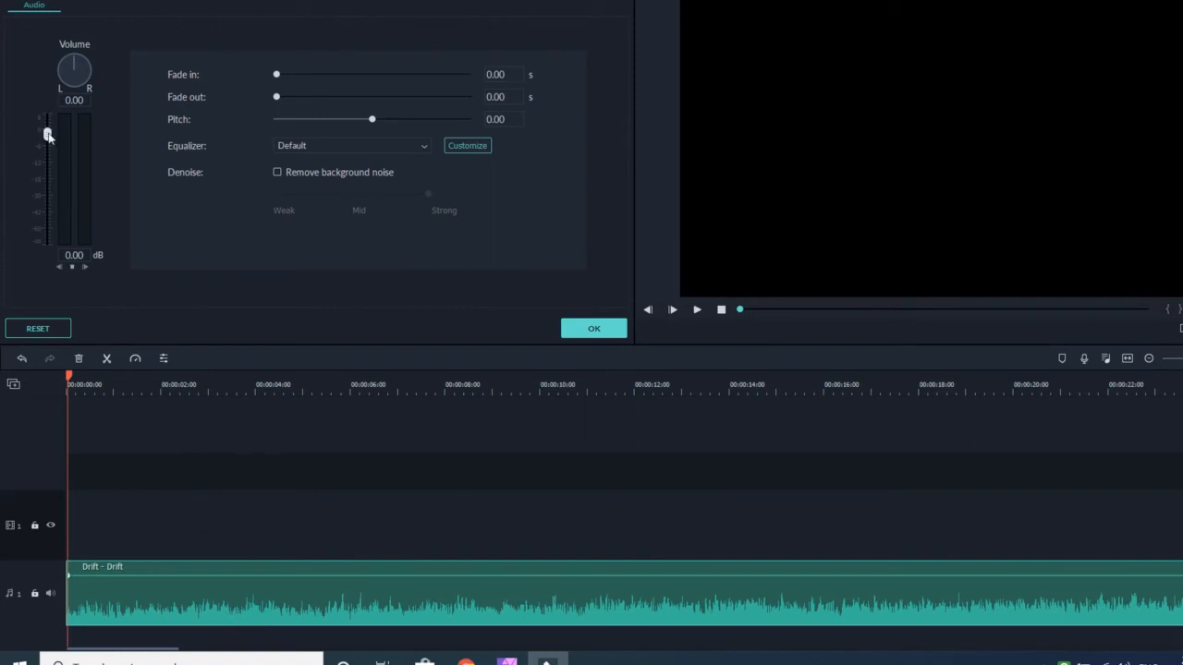
pyautogui.press('space')
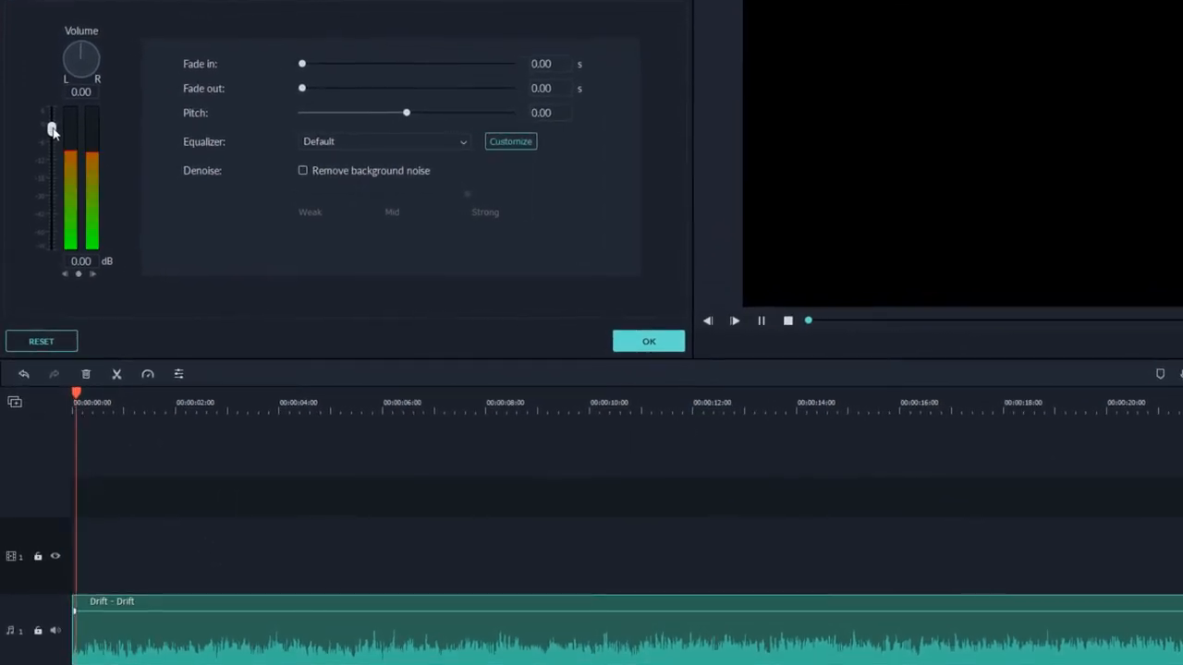
pyautogui.moveTo(53, 130)
pyautogui.mouseDown()
pyautogui.moveTo(54, 216)
pyautogui.moveTo(75, 176)
pyautogui.moveTo(73, 215)
pyautogui.moveTo(52, 201)
pyautogui.moveTo(57, 132)
pyautogui.moveTo(53, 234)
pyautogui.moveTo(88, 118)
pyautogui.moveTo(77, 187)
pyautogui.mouseUp()
pyautogui.moveTo(77, 210)
pyautogui.mouseDown()
pyautogui.moveTo(101, 138)
pyautogui.moveTo(100, 224)
pyautogui.moveTo(109, 167)
pyautogui.moveTo(90, 207)
pyautogui.mouseUp()
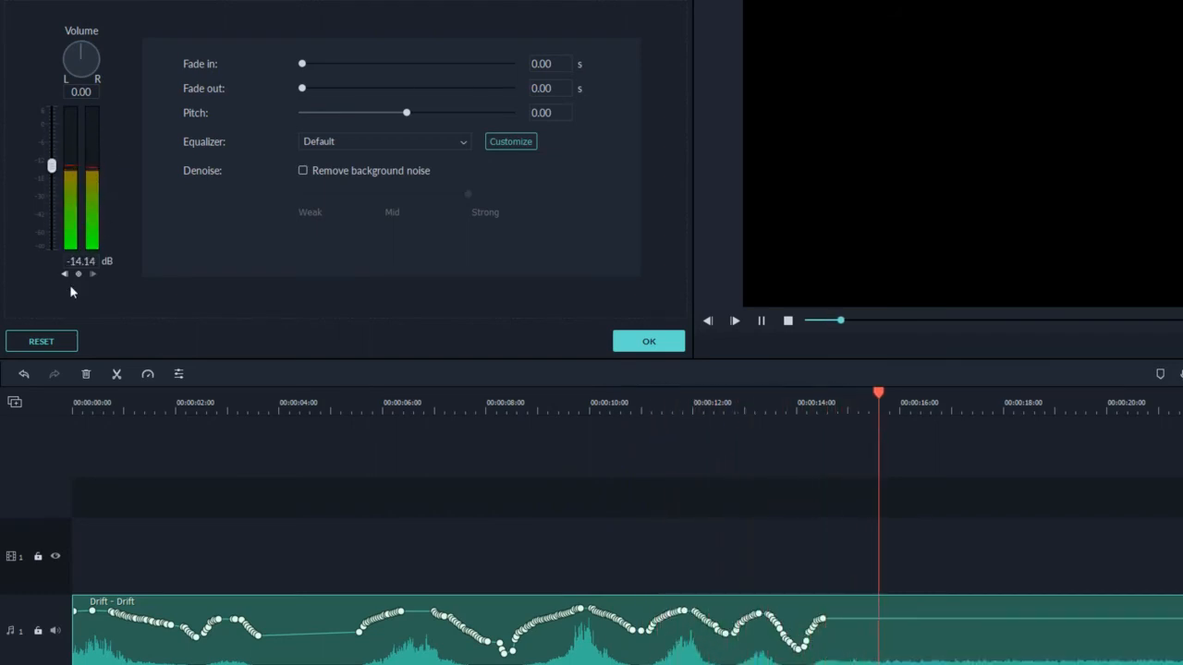
pyautogui.press('space')
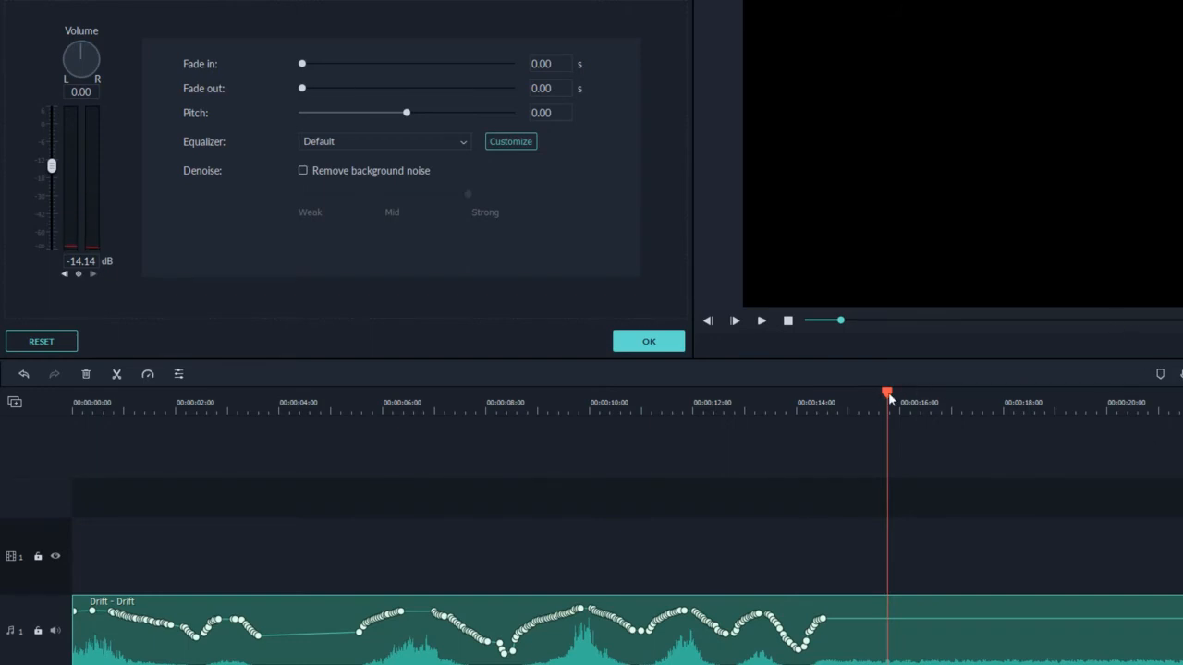
# Step: Add a volume keyframe at about 18.4 s on the Drift clip and another at about 19.2 s with the volume at -29.59 dB
pyautogui.moveTo(891, 398); pyautogui.dragTo(1029, 403)
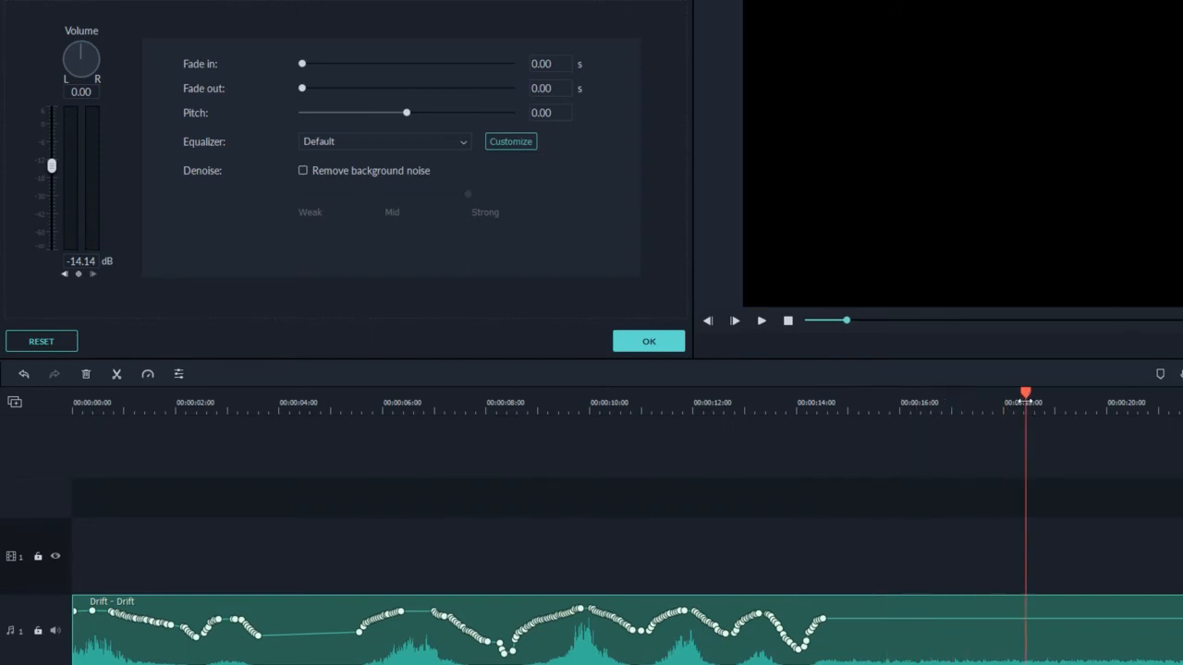
pyautogui.click(79, 276)
pyautogui.moveTo(1026, 397); pyautogui.dragTo(1065, 398)
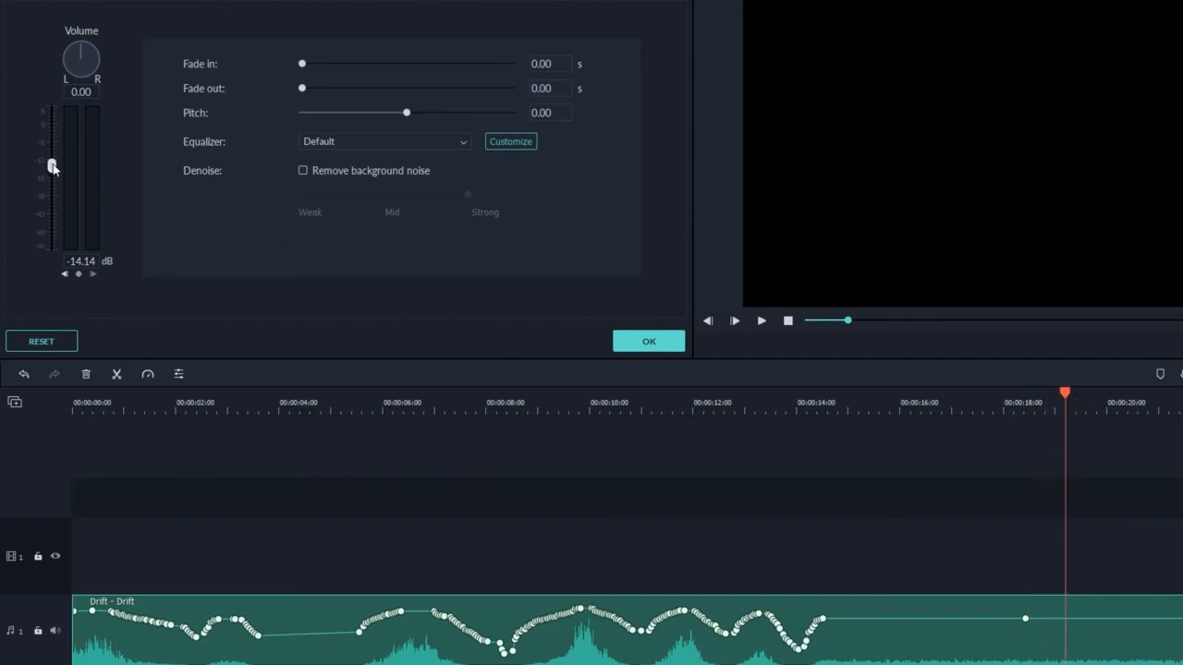
pyautogui.moveTo(51, 165); pyautogui.dragTo(56, 193)
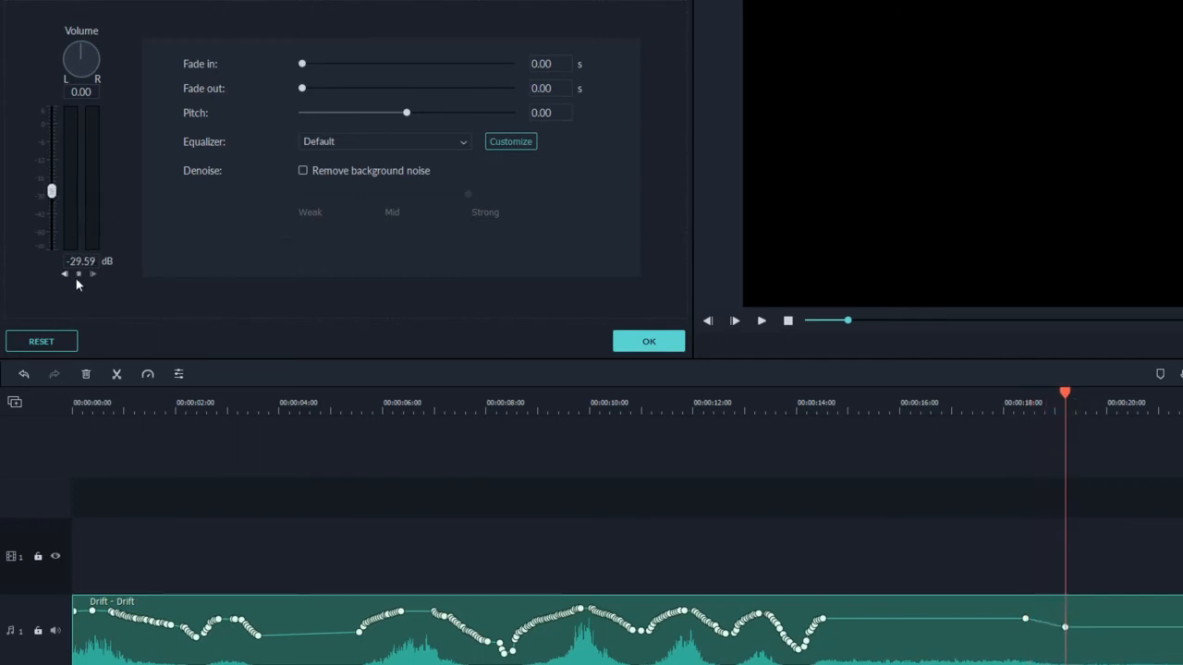
# Step: Play the Drift clip from the start of the timeline to hear its volume changes
pyautogui.click(103, 394)
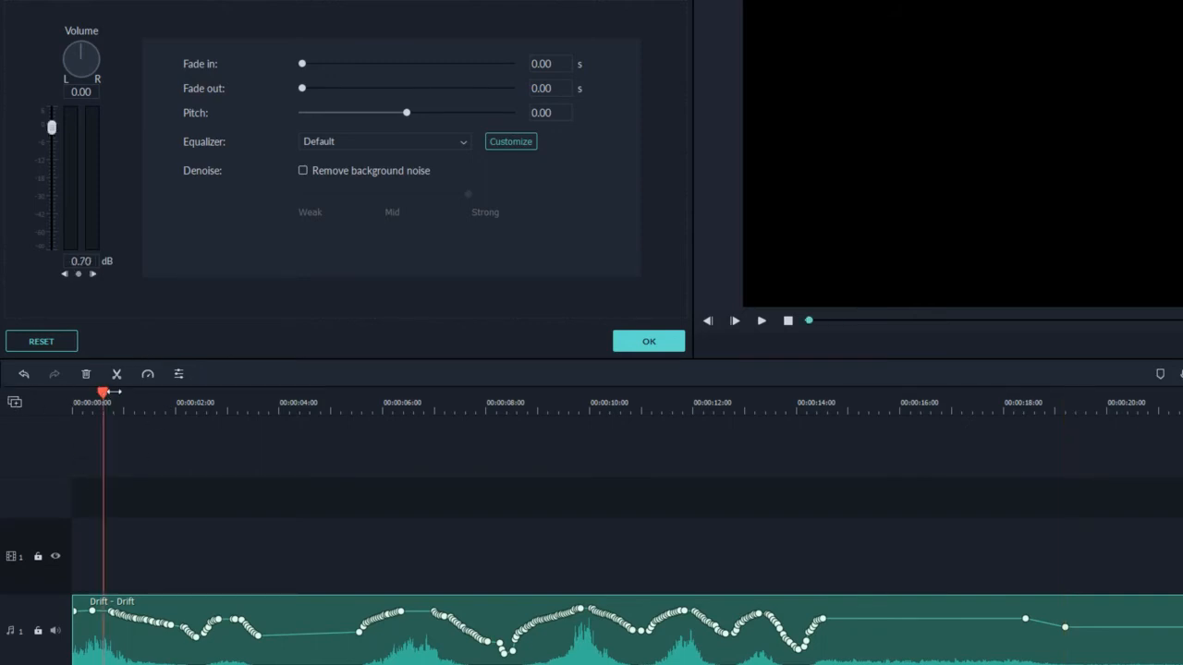
pyautogui.moveTo(103, 399); pyautogui.dragTo(34, 405)
pyautogui.press('space')
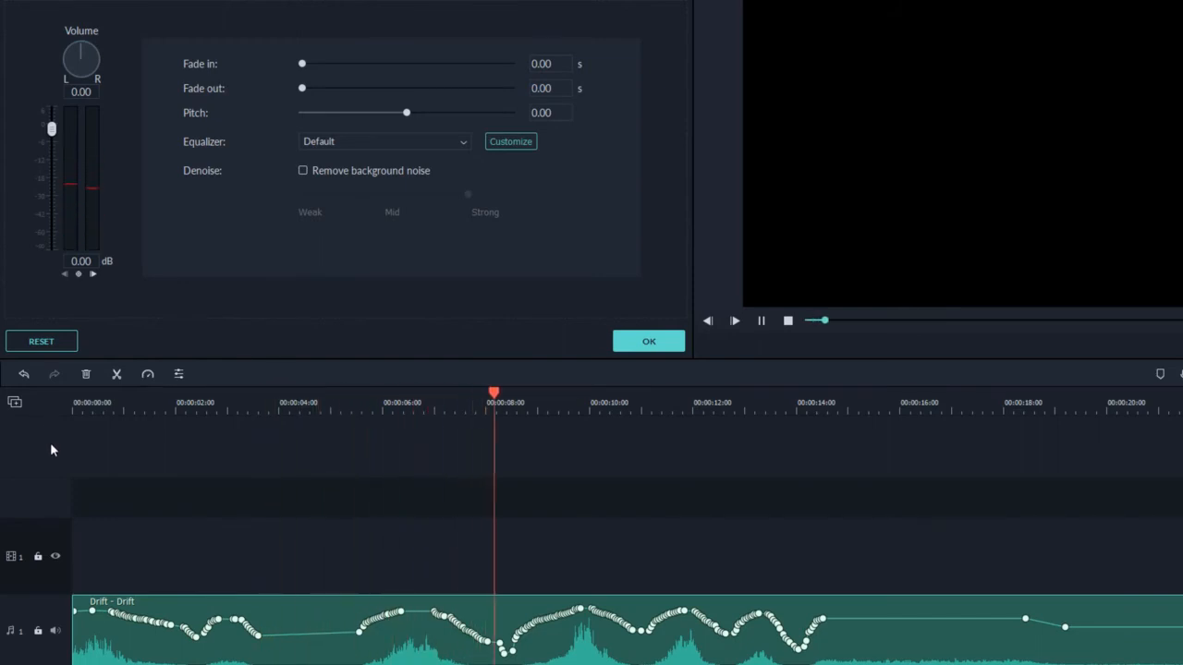
# Step: Add the Drift - Drift music to audio track 1 and Living Pulse - Go Goes to a second audio track, both at the timeline start
pyautogui.press('space')
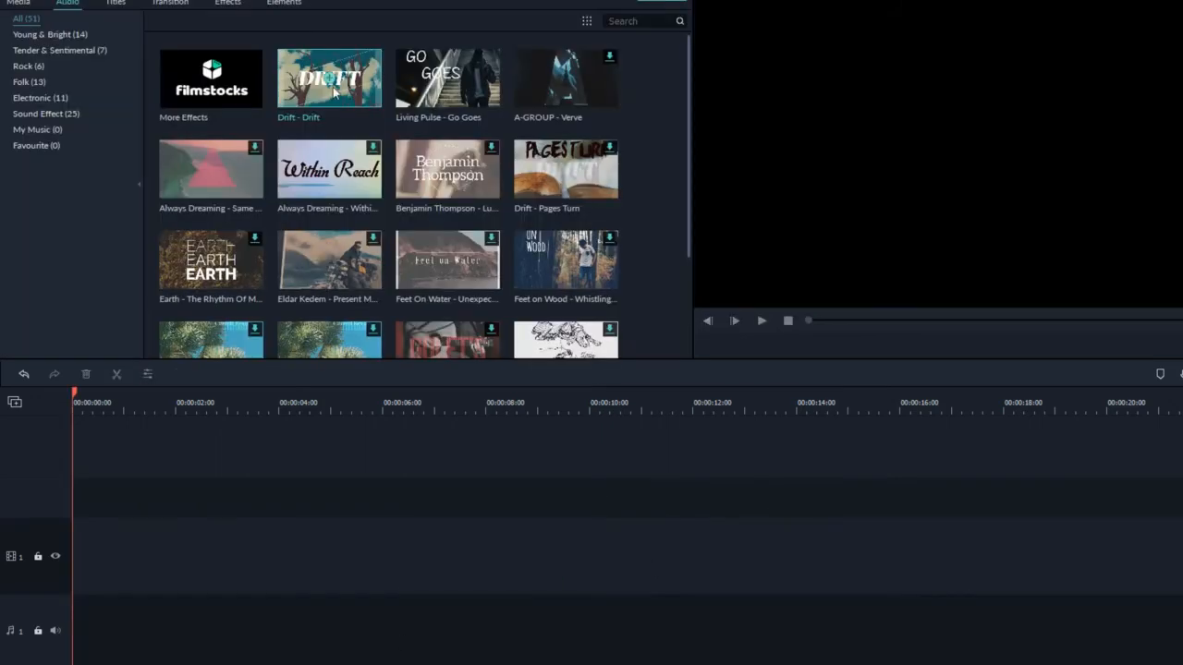
pyautogui.moveTo(340, 94); pyautogui.dragTo(75, 640)
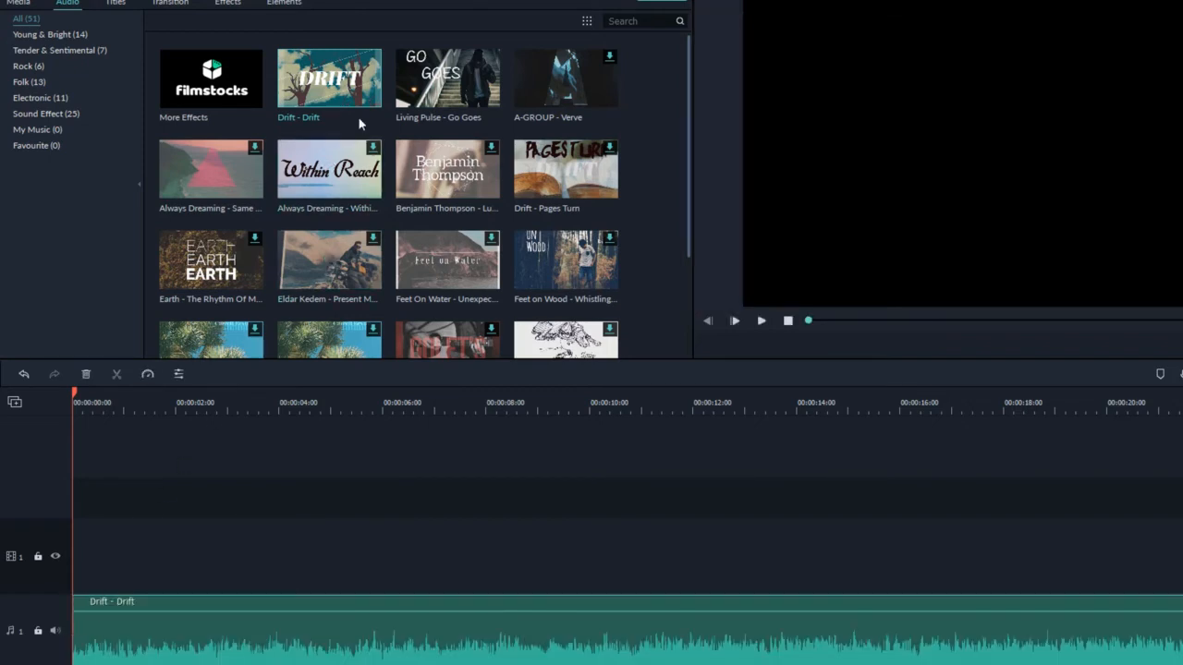
pyautogui.rightClick(18, 636)
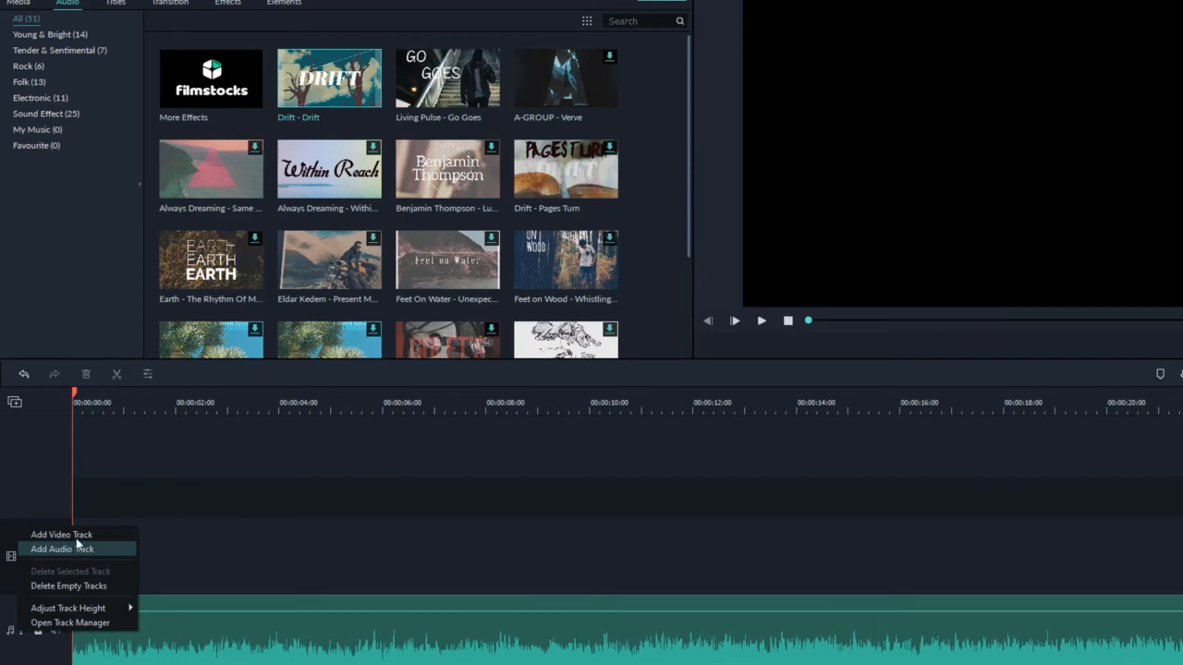
pyautogui.click(287, 488)
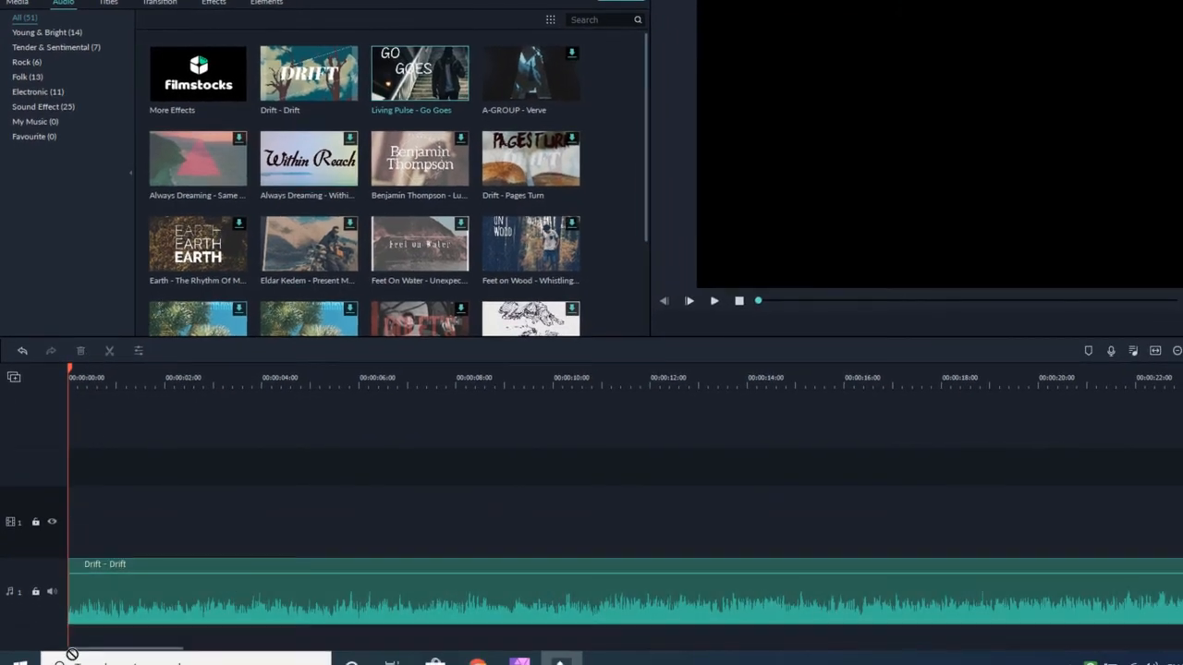
pyautogui.moveTo(67, 649); pyautogui.dragTo(67, 651)
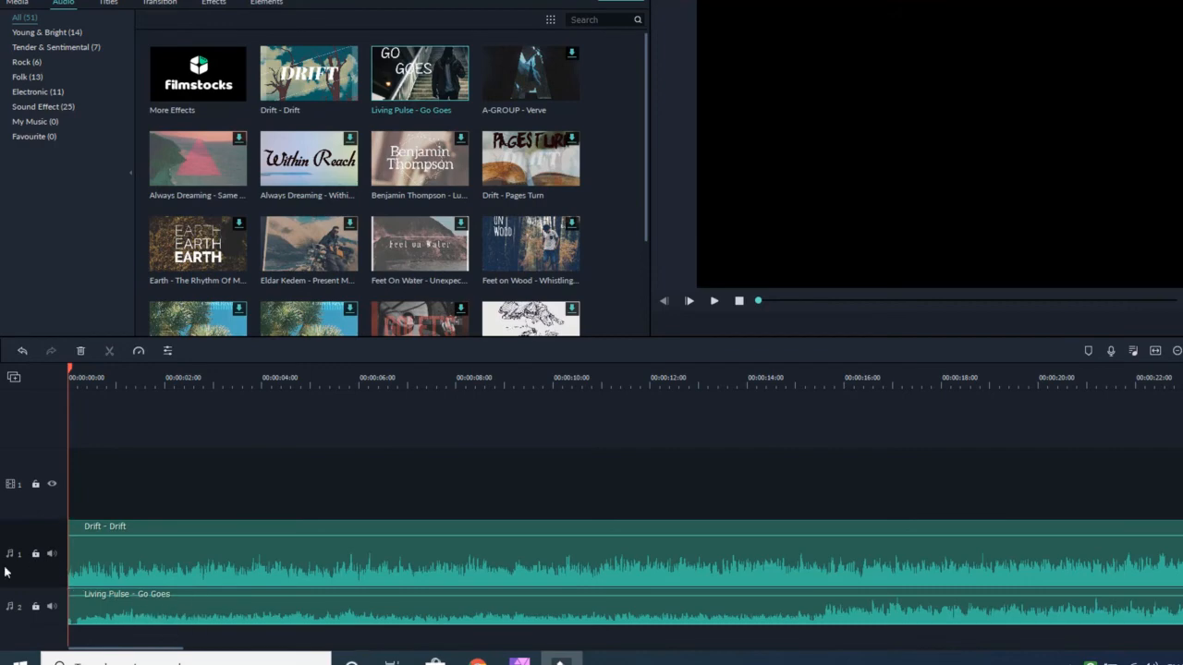
pyautogui.moveTo(19, 584); pyautogui.dragTo(22, 564)
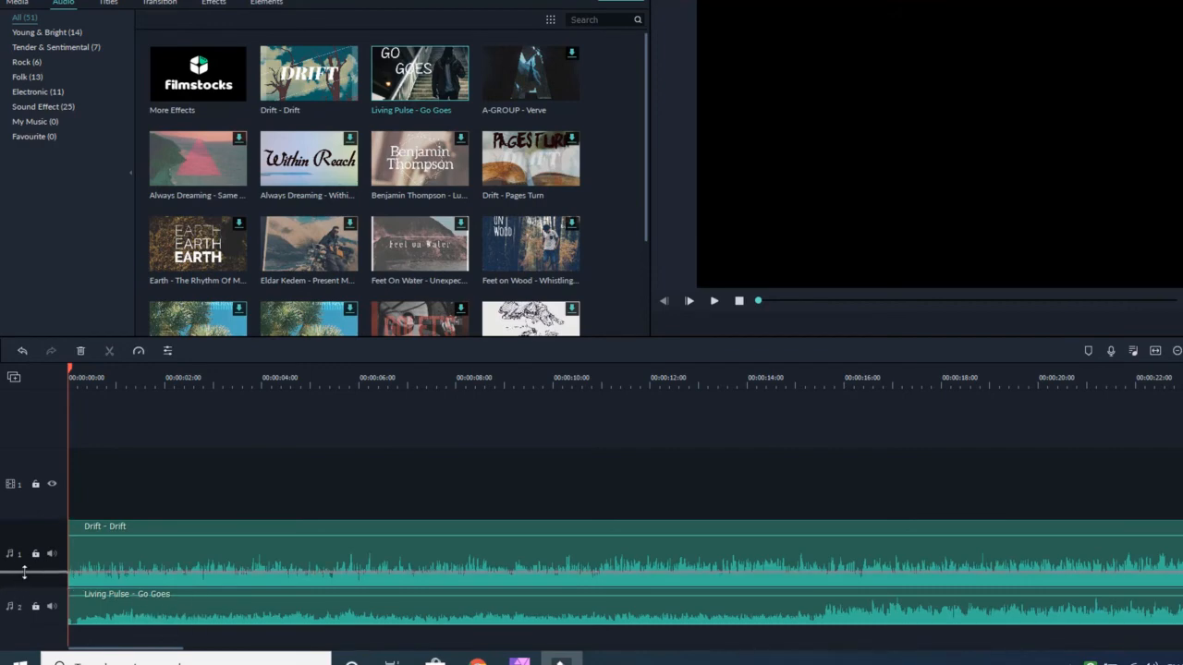
# Step: Pan the Drift clip fully to the left channel with a balance of -100.00
pyautogui.doubleClick(157, 546)
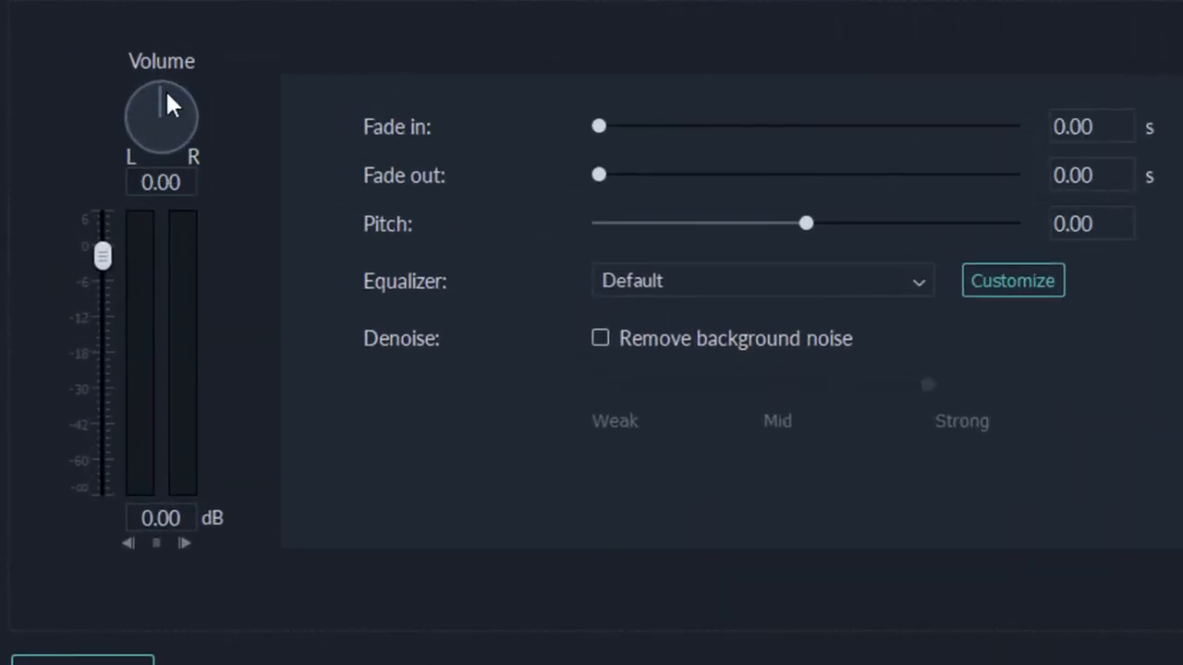
pyautogui.moveTo(158, 101); pyautogui.dragTo(101, 145)
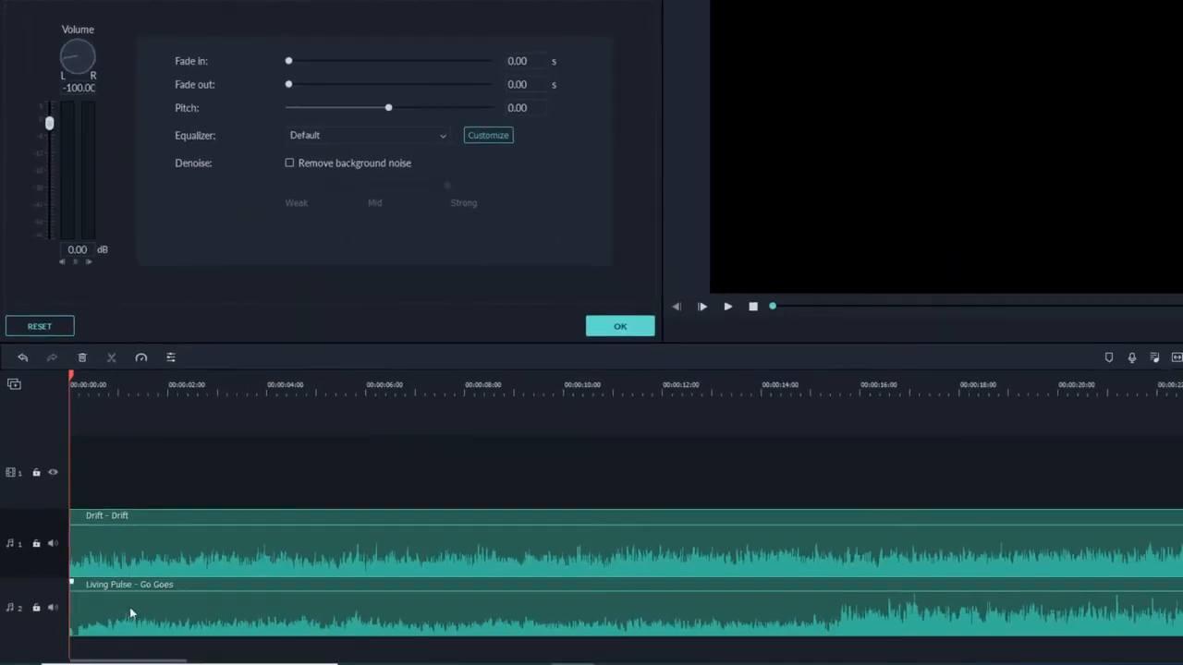
pyautogui.click(641, 327)
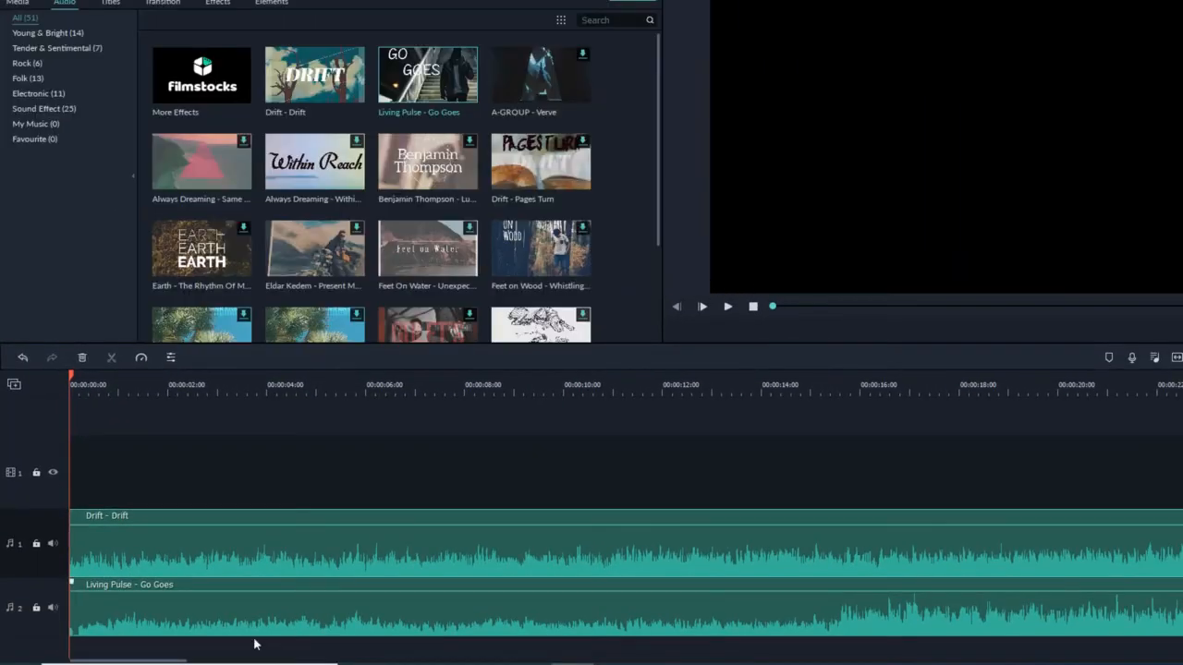
# Step: Pan the Living Pulse - Go Goes clip fully to the right channel
pyautogui.doubleClick(155, 619)
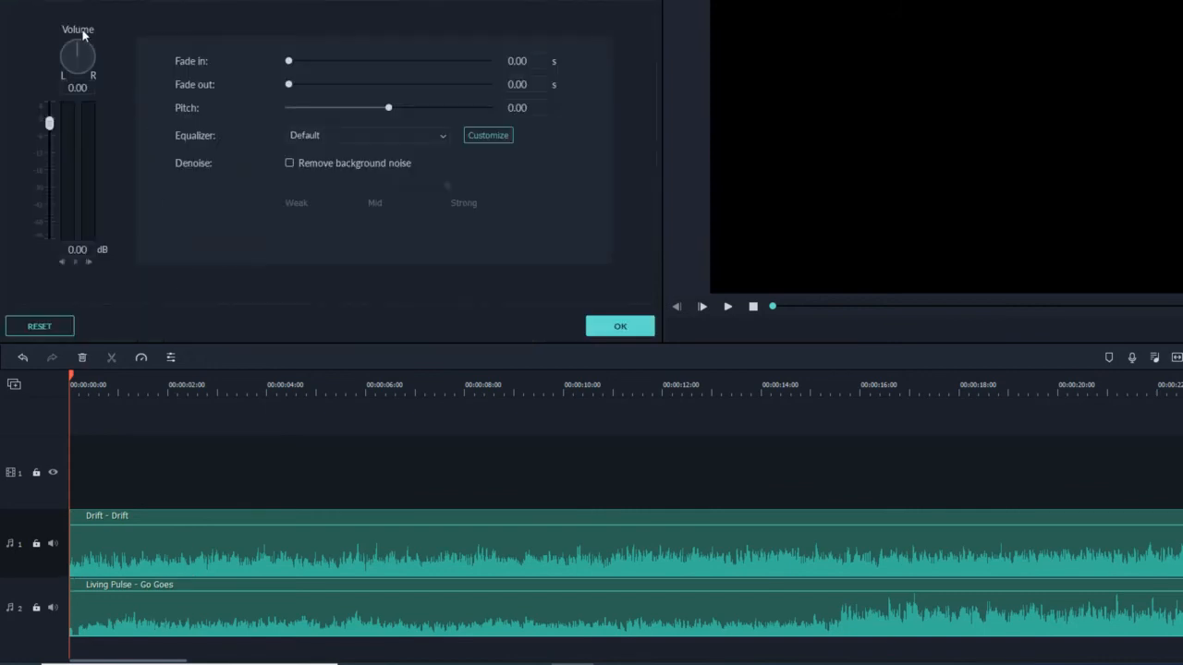
pyautogui.moveTo(69, 54); pyautogui.dragTo(99, 71)
pyautogui.click(599, 327)
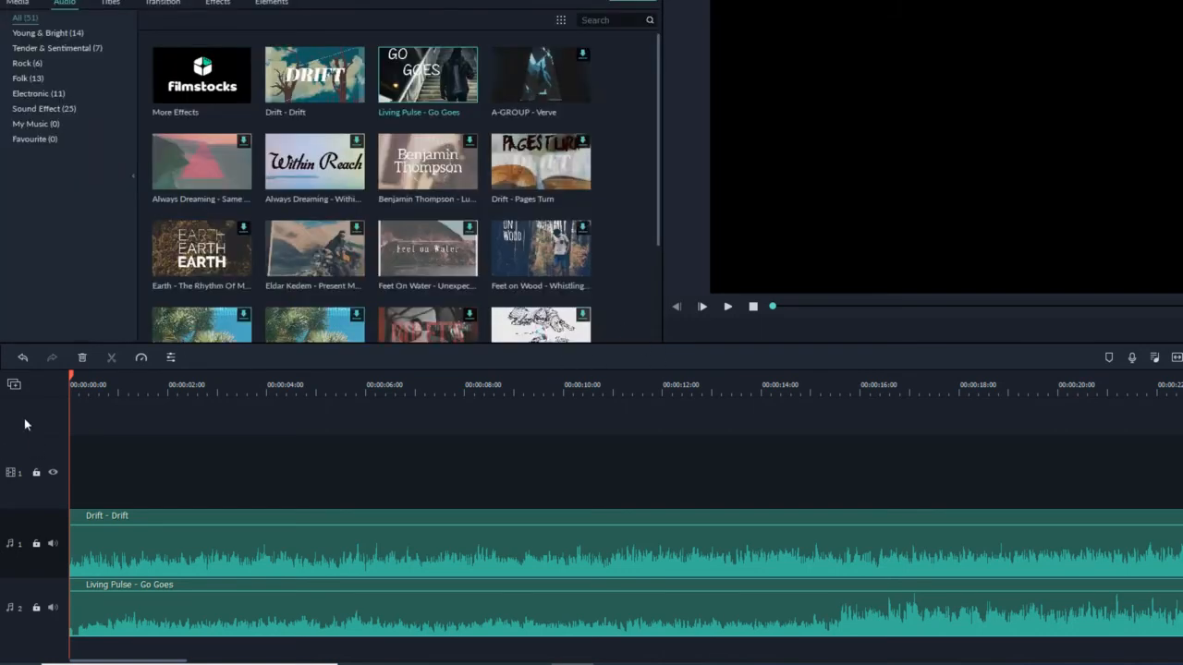
# Step: Play the two panned music clips together and review the left-right balance in the audio settings
pyautogui.press('space')
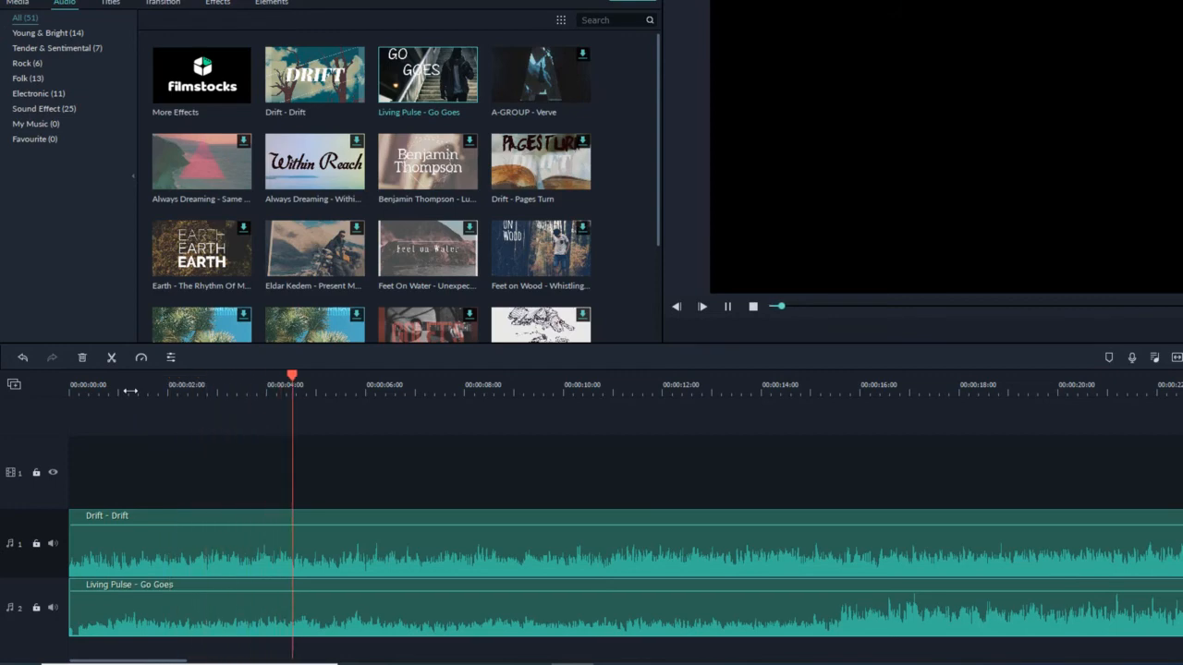
pyautogui.press('space')
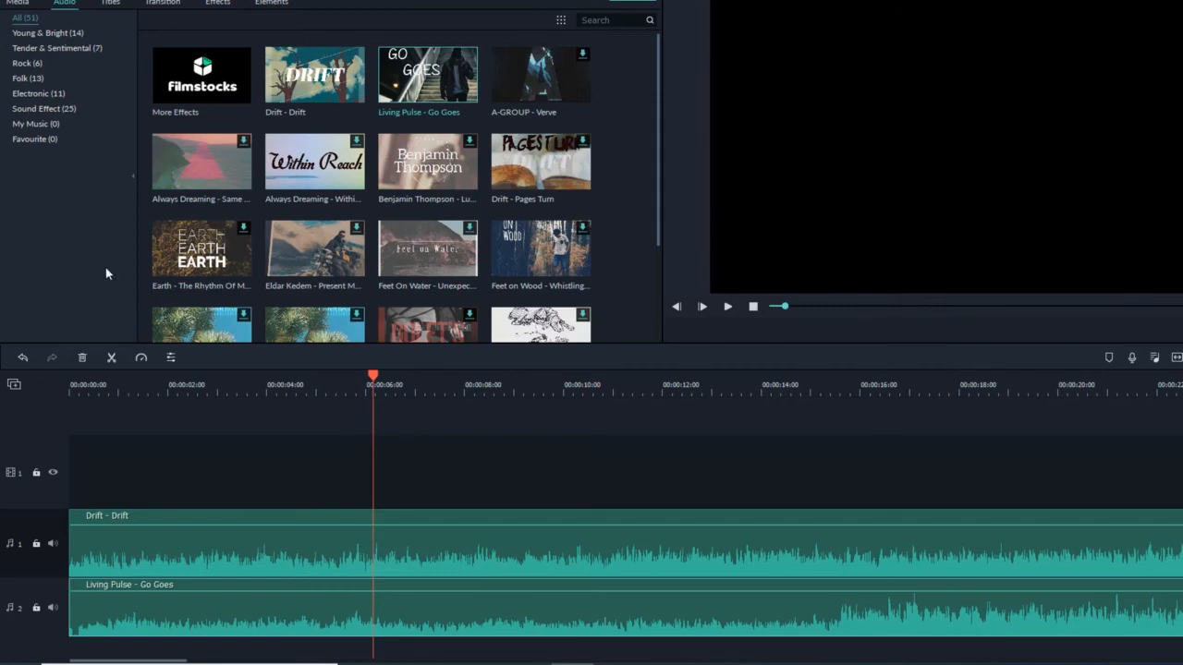
pyautogui.doubleClick(258, 555)
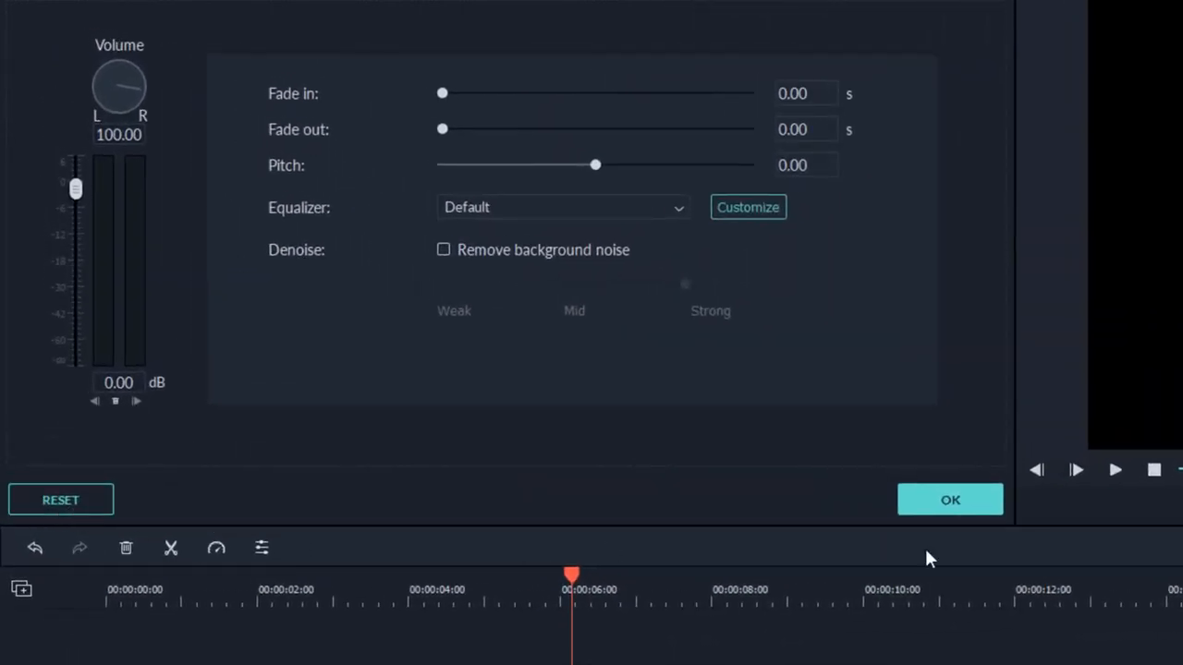
pyautogui.click(956, 505)
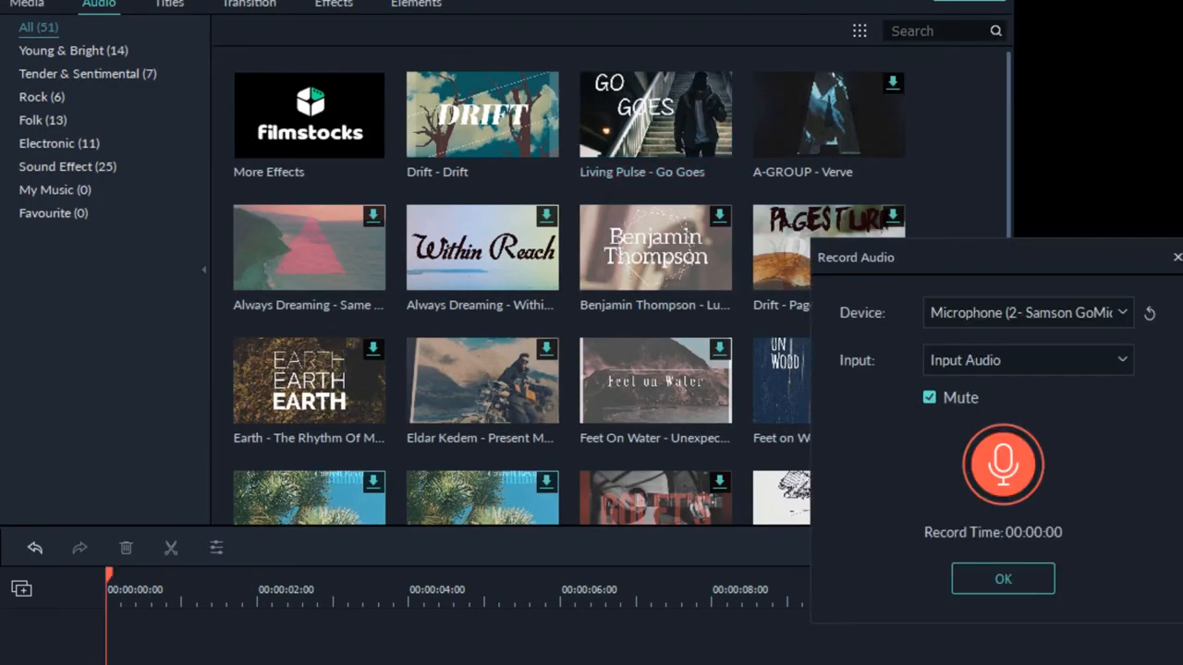
# Step: Record a voiceover of about 5 seconds from the microphone with the timeline muted and accept the recording
pyautogui.click(1011, 476)
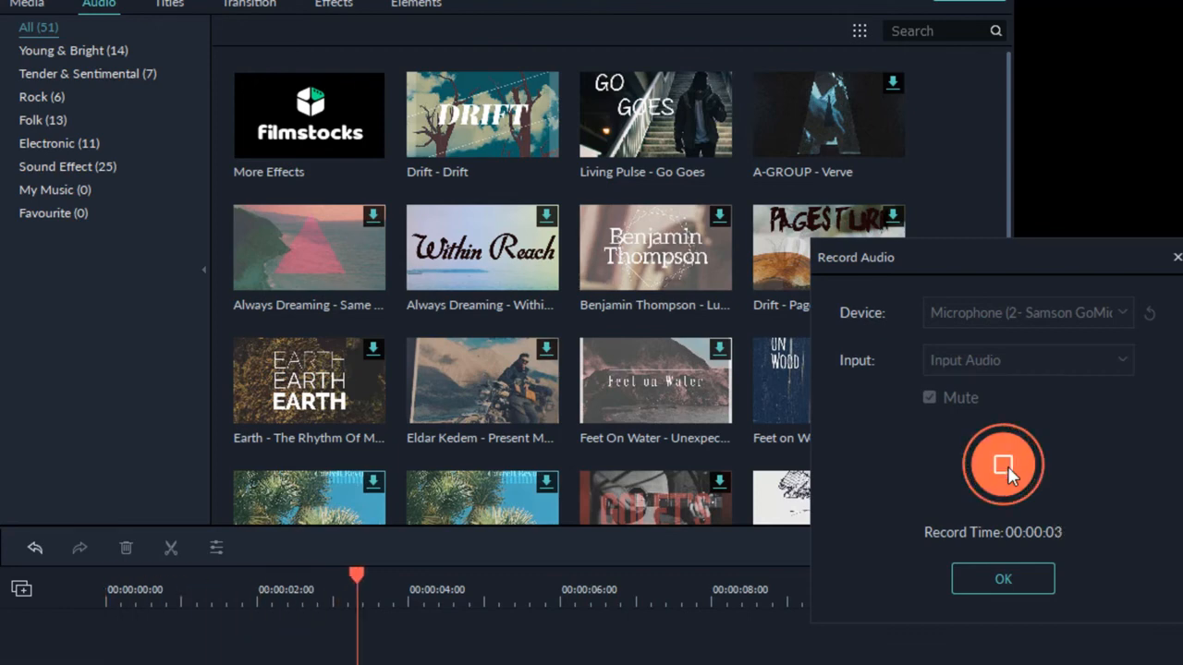
pyautogui.click(1006, 466)
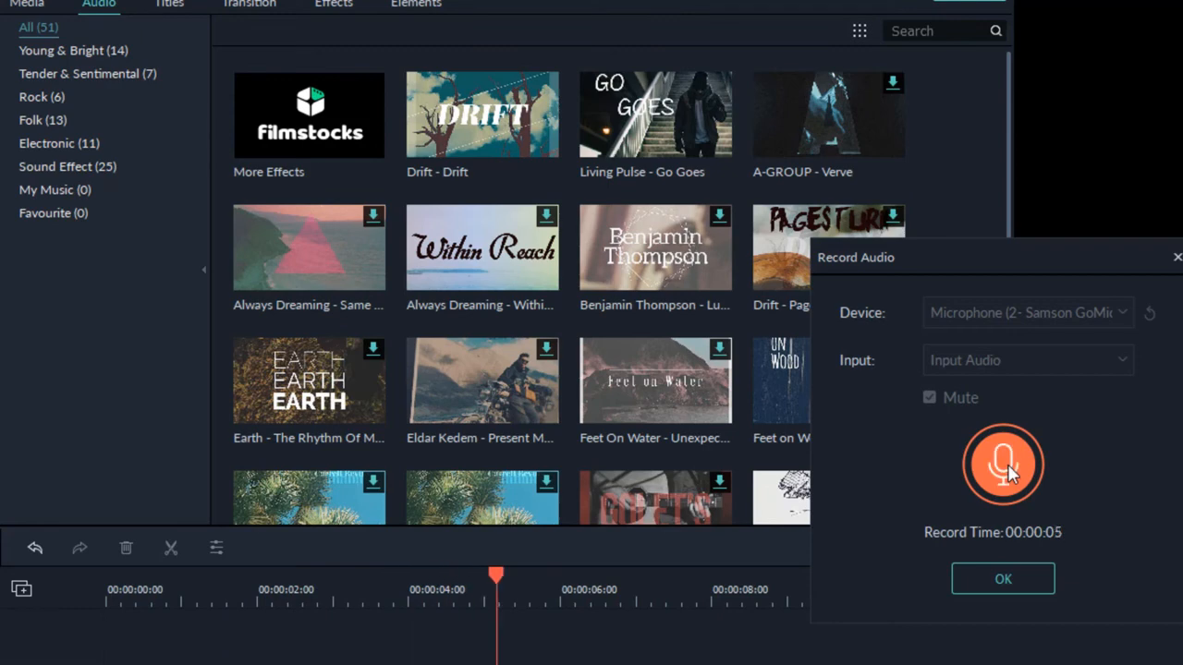
pyautogui.click(1004, 572)
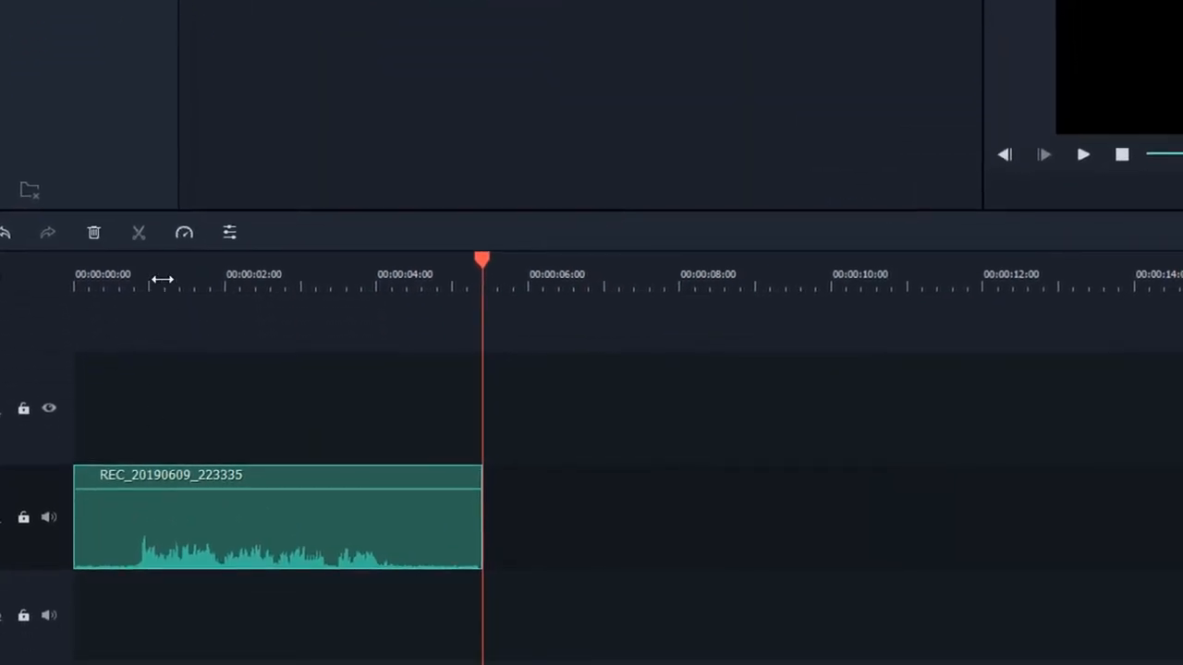
# Step: Split the voiceover clip at about 0.8 s, just before the speech starts, and delete the silent beginning
pyautogui.click(162, 279)
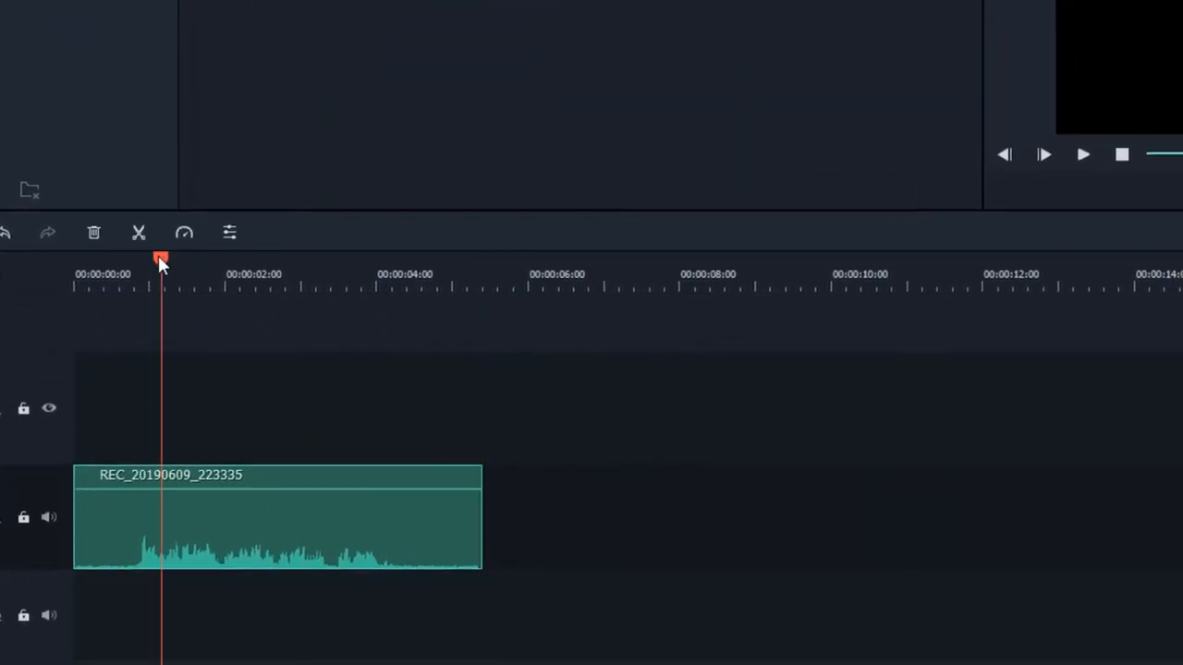
pyautogui.moveTo(158, 255); pyautogui.dragTo(135, 296)
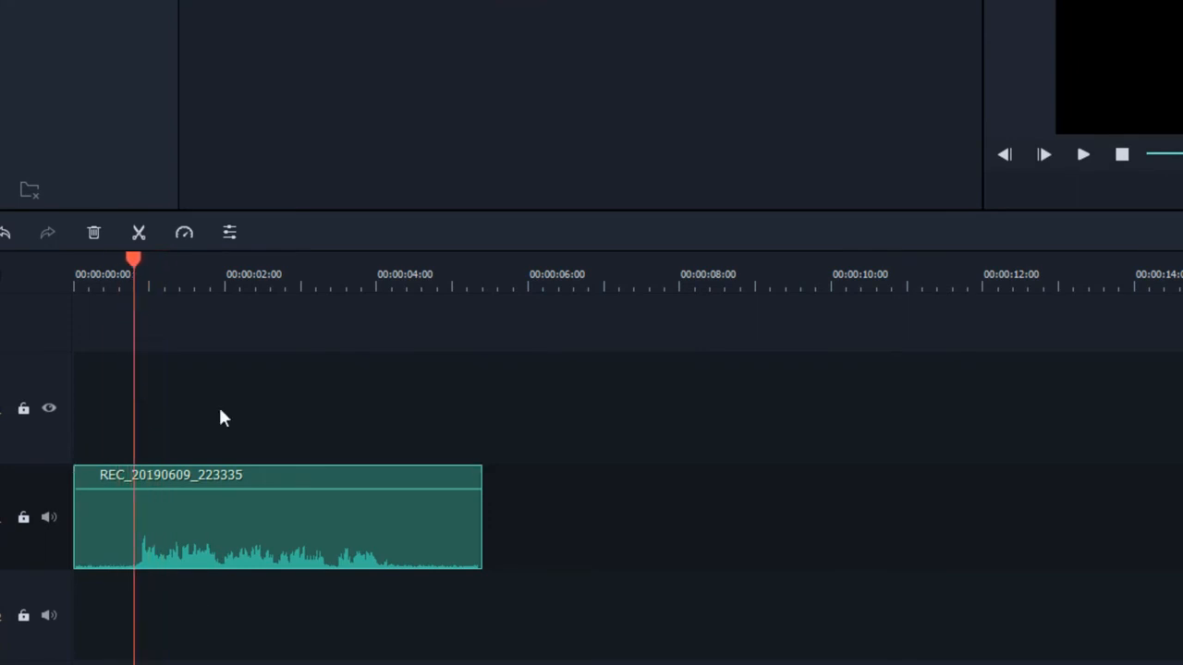
pyautogui.click(138, 233)
pyautogui.click(114, 541)
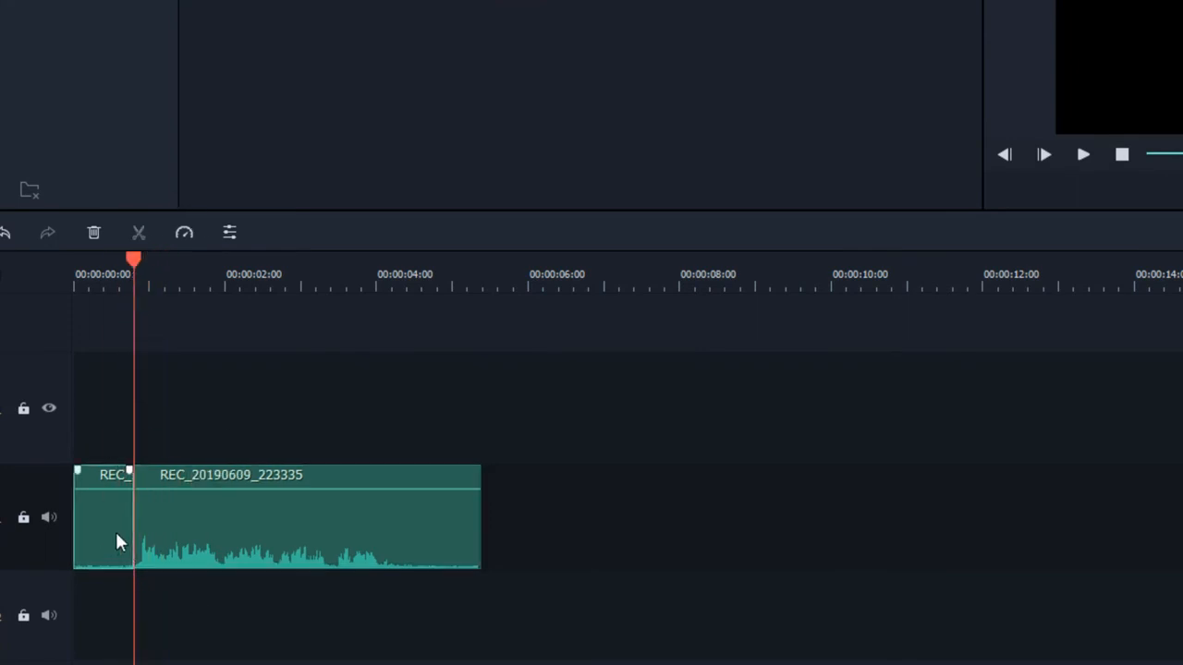
pyautogui.press('Delete')
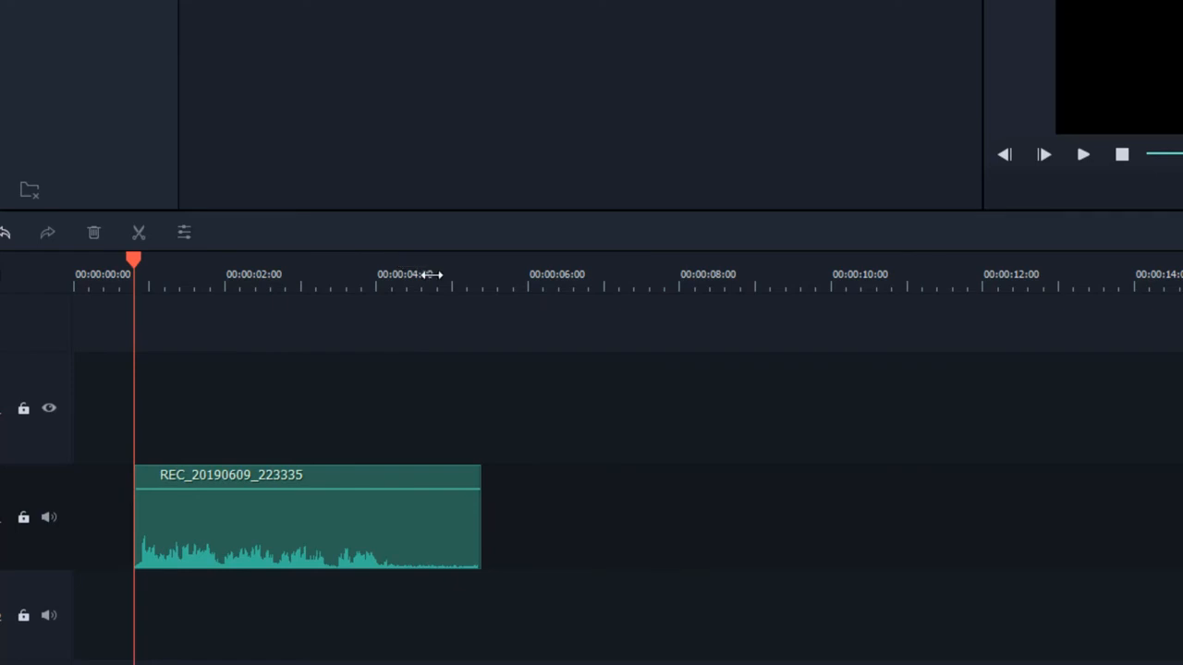
# Step: Split the voiceover clip at about 4.2 s, where the speech ends, and delete the silent remainder
pyautogui.click(431, 275)
pyautogui.moveTo(428, 264); pyautogui.dragTo(394, 282)
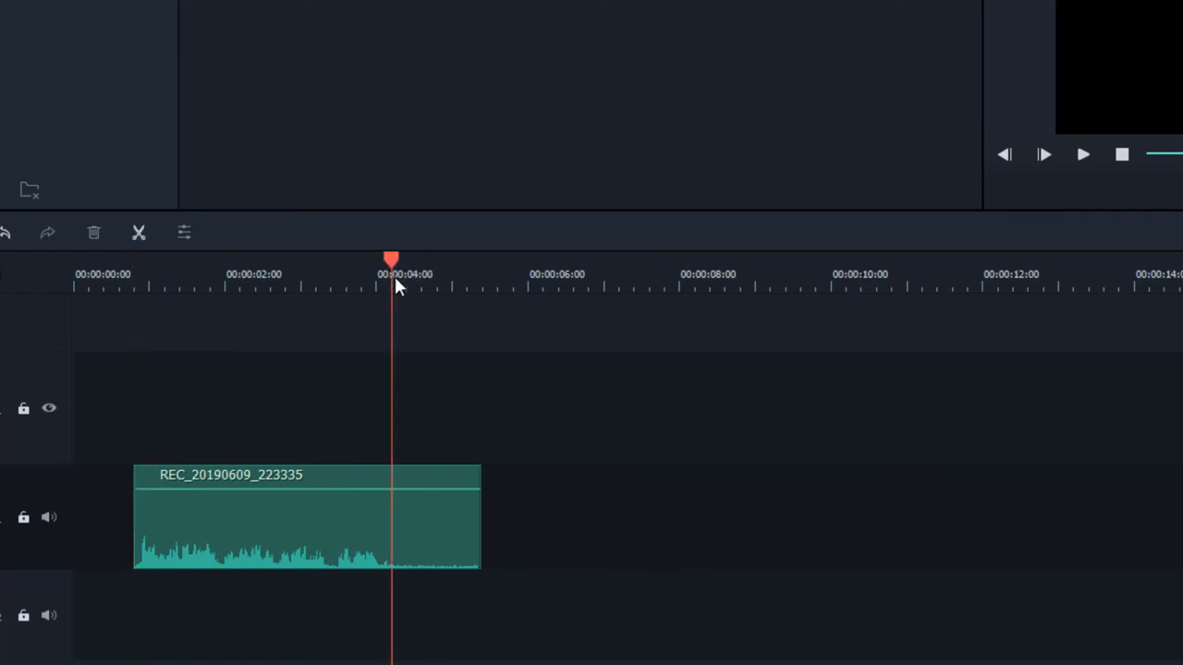
pyautogui.click(138, 233)
pyautogui.click(437, 542)
pyautogui.press('Delete')
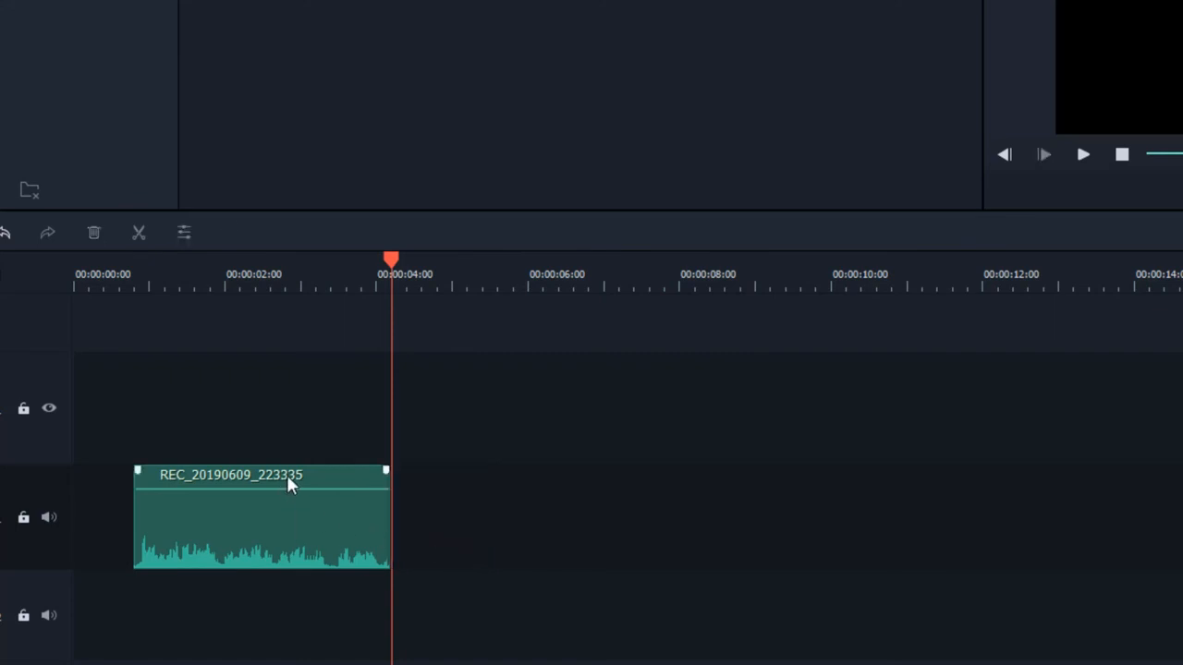
# Step: Move the trimmed voiceover clip to the start of the timeline and play it from the beginning
pyautogui.moveTo(286, 475); pyautogui.dragTo(128, 477)
pyautogui.click(132, 268)
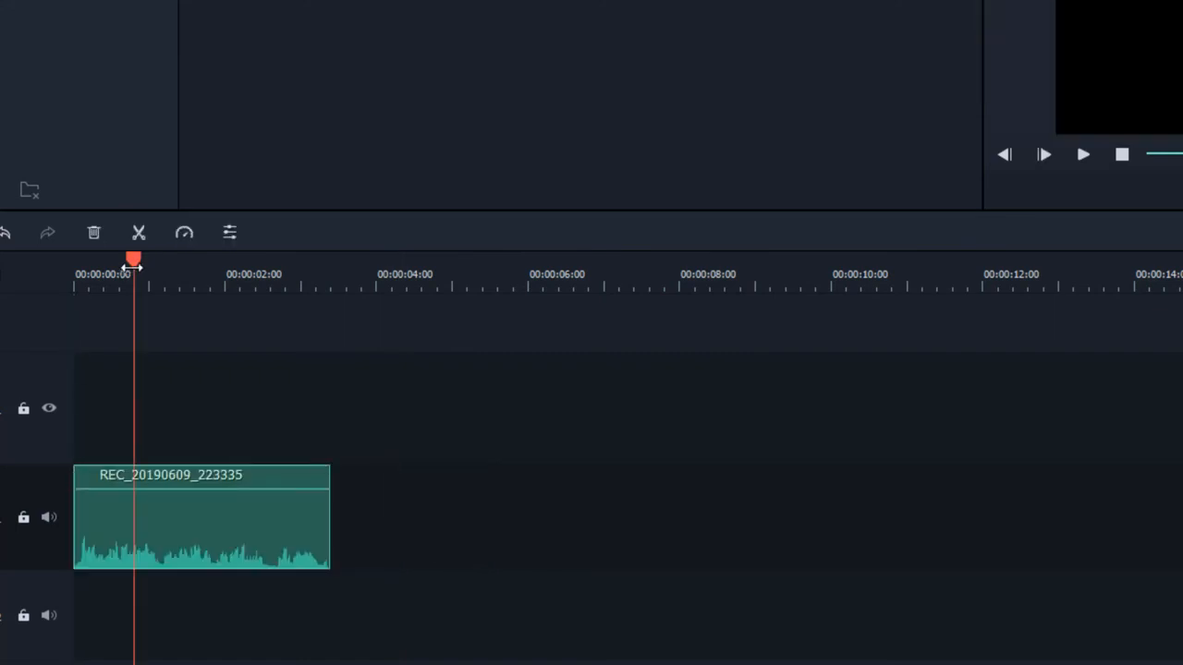
pyautogui.moveTo(132, 267); pyautogui.dragTo(76, 267)
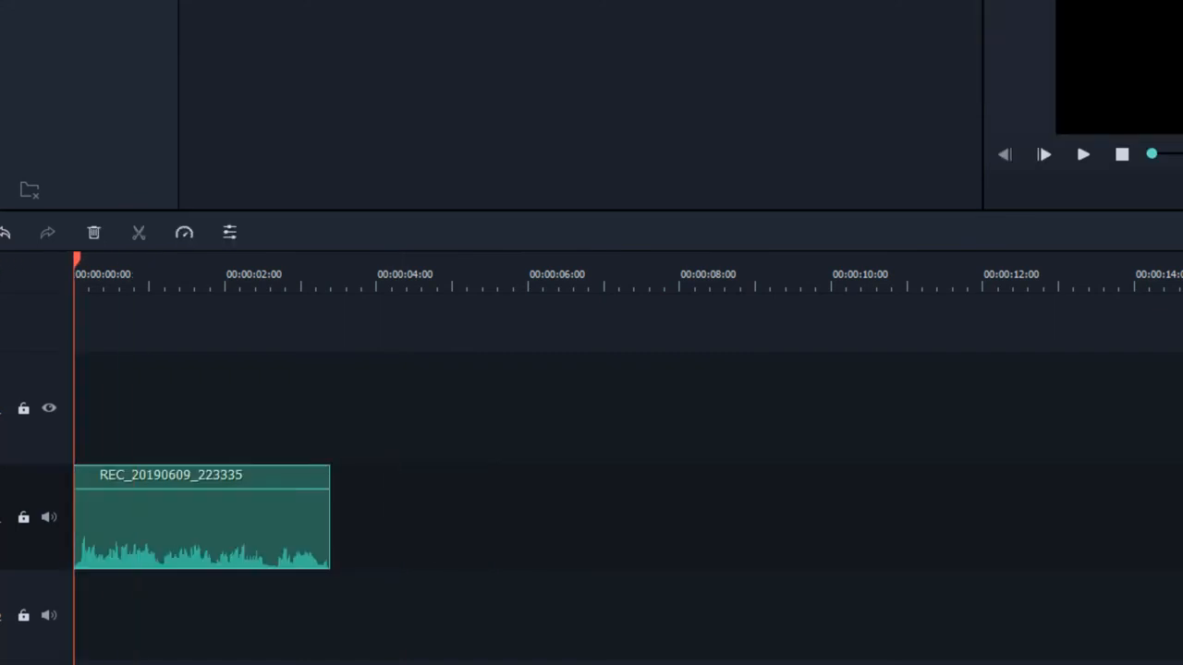
pyautogui.press('space')
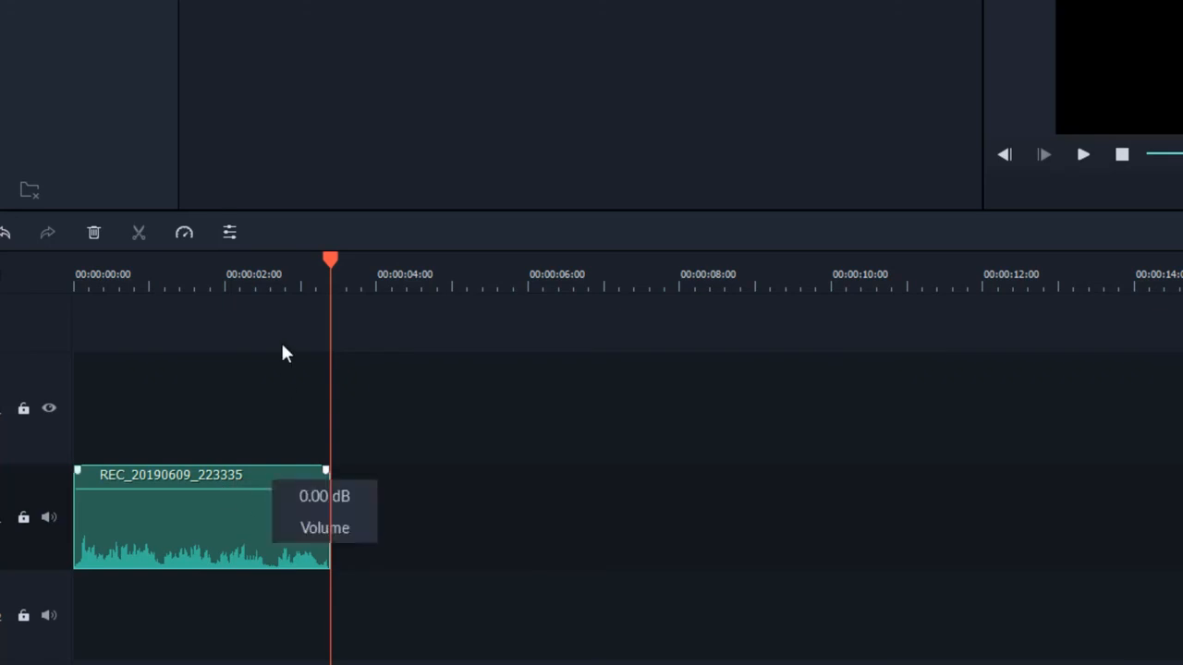
# Step: Slow the voiceover clip to 0.5x speed and play it from the start of the timeline
pyautogui.click(184, 232)
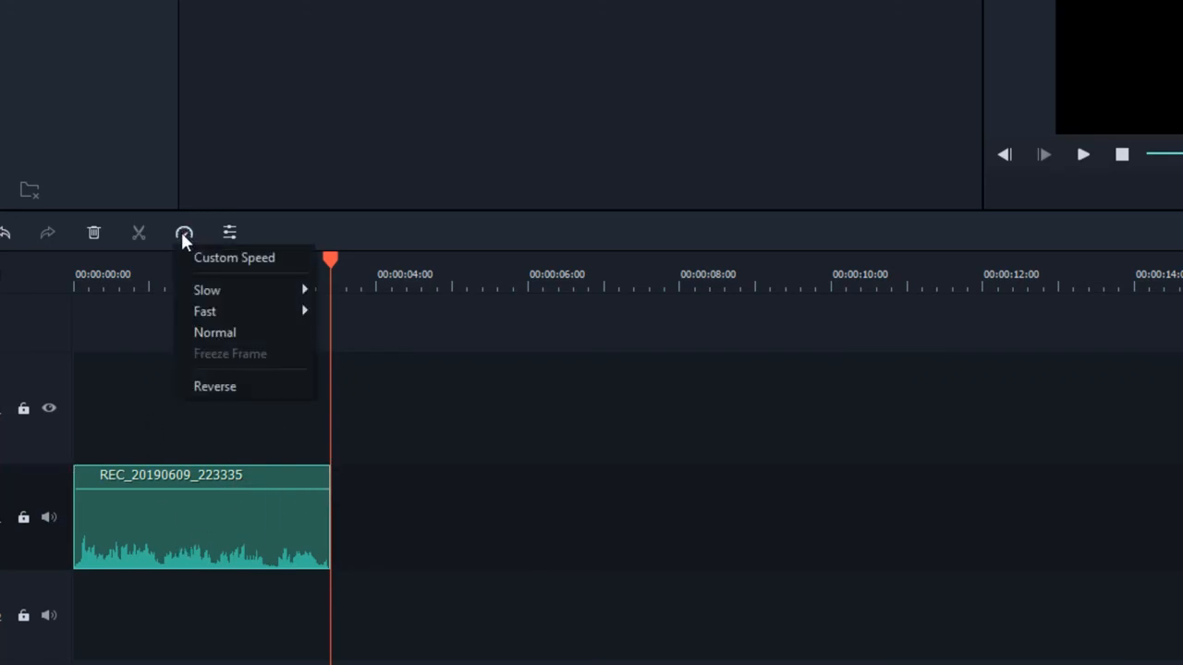
pyautogui.moveTo(255, 289)
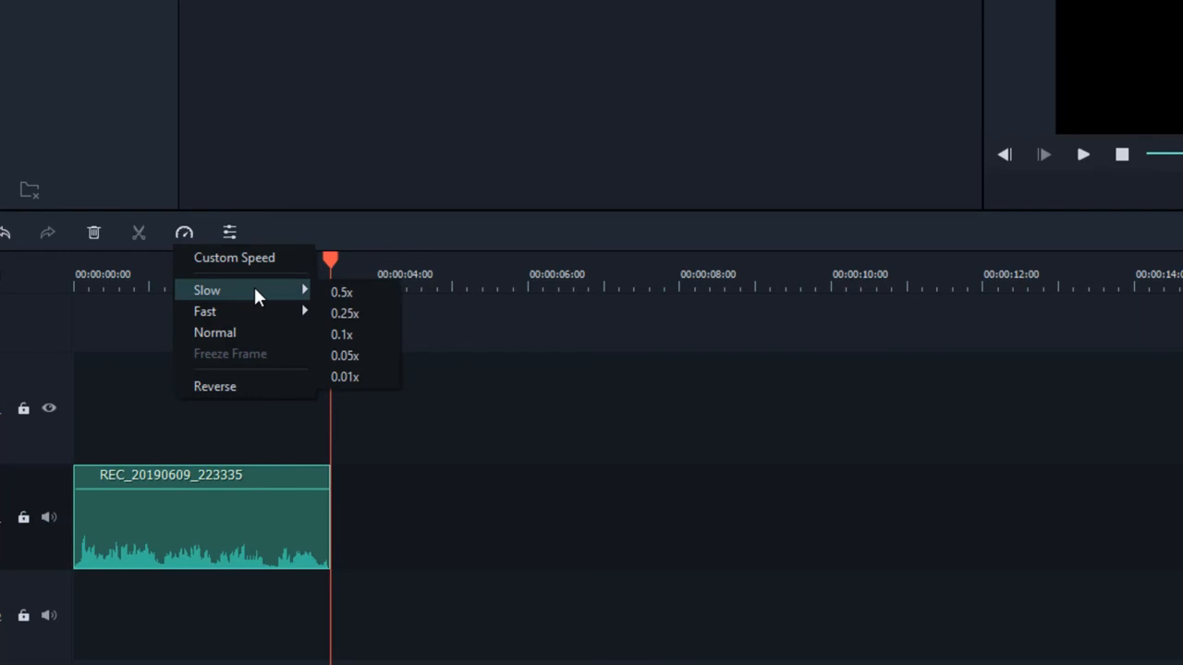
pyautogui.click(361, 304)
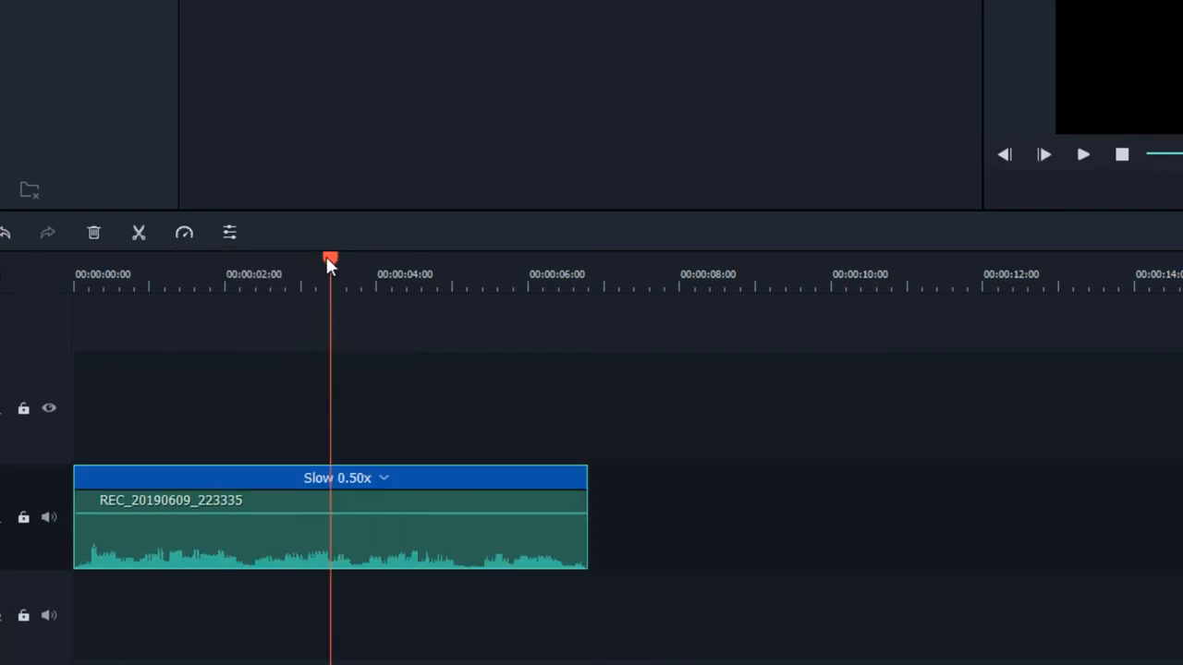
pyautogui.moveTo(330, 262); pyautogui.dragTo(55, 277)
pyautogui.press('space')
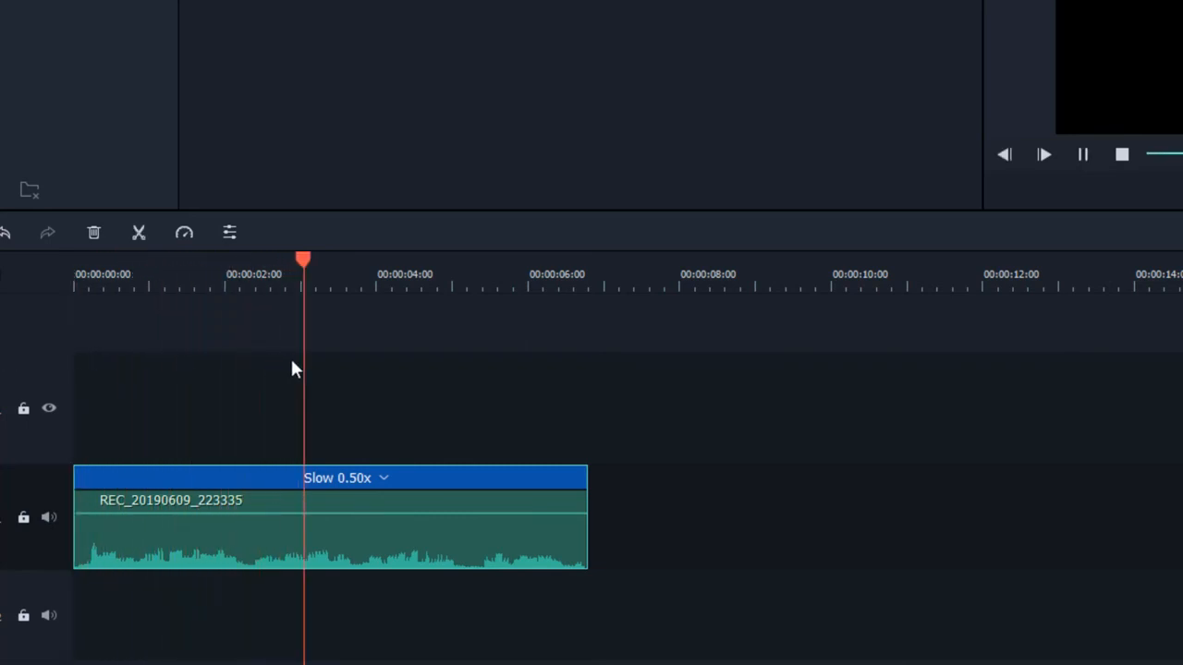
# Step: Speed the voiceover clip up to 8x and play it back
pyautogui.click(385, 479)
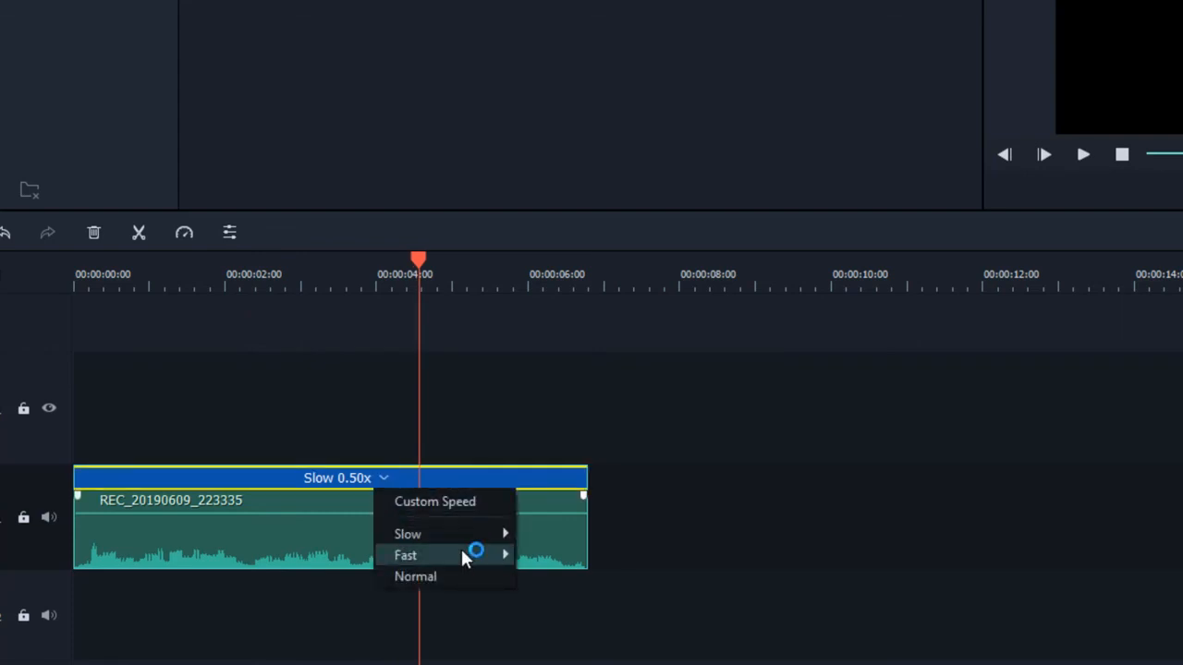
pyautogui.moveTo(464, 554)
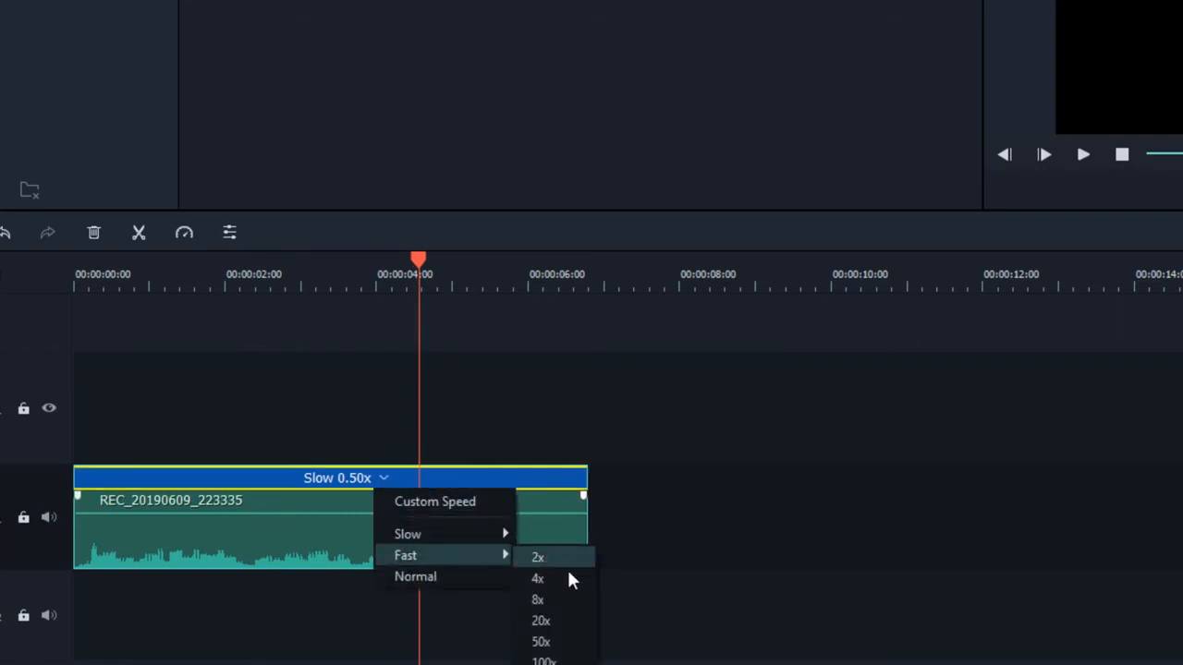
pyautogui.click(554, 601)
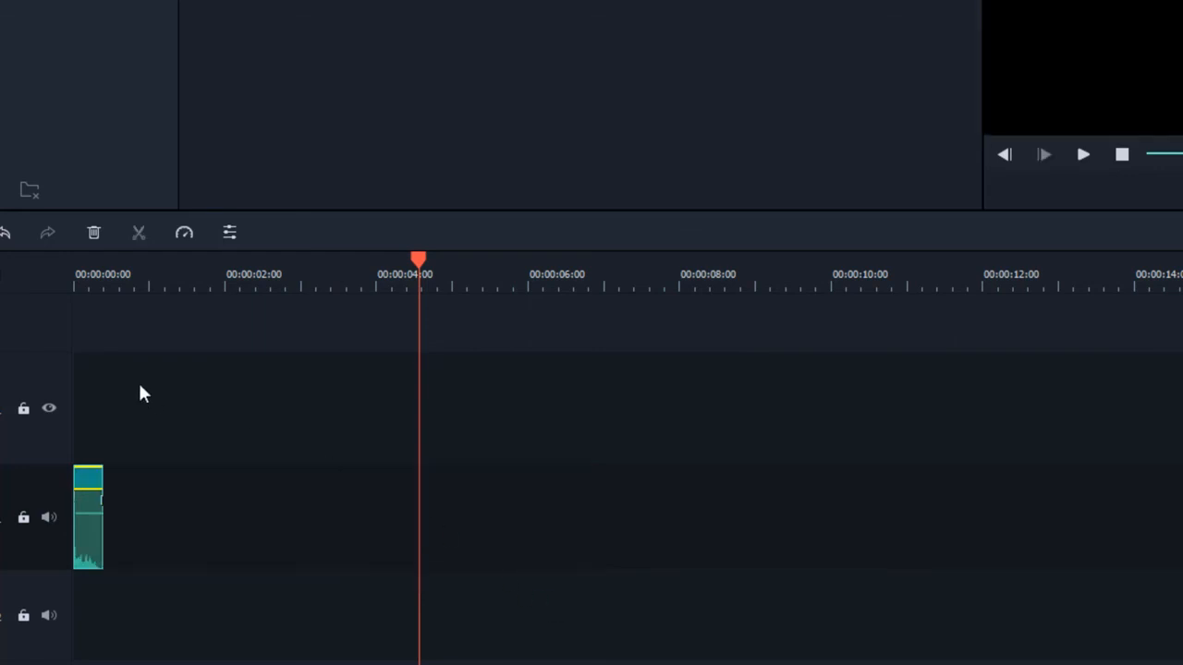
pyautogui.click(99, 264)
pyautogui.press('space')
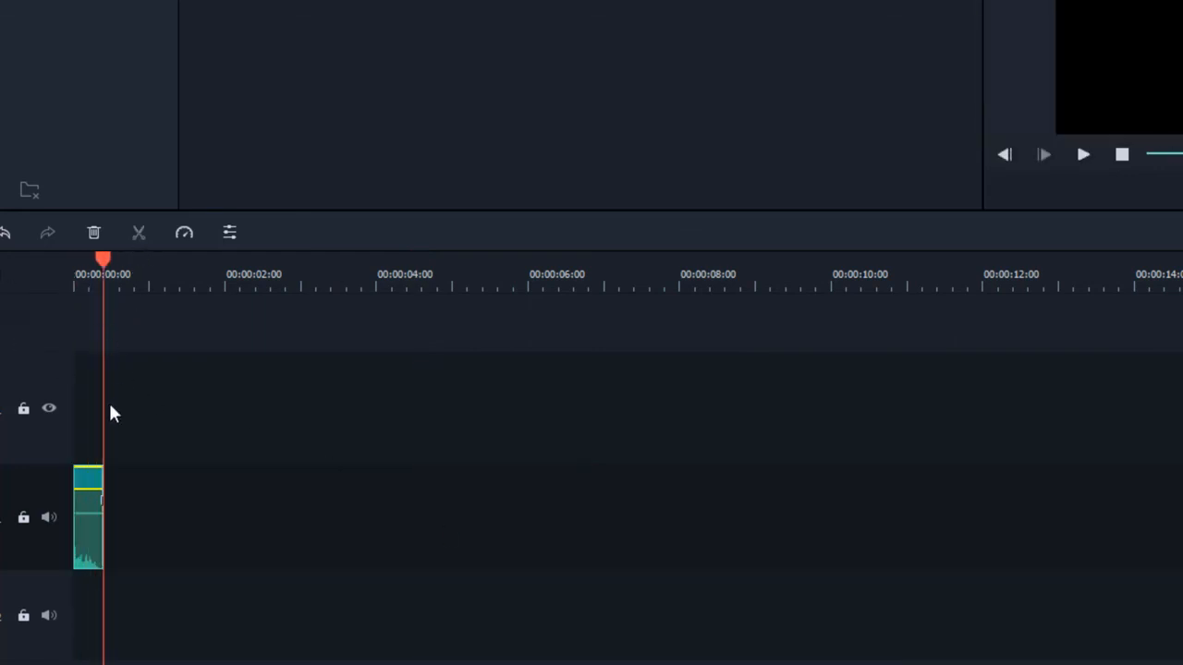
# Step: Set the voiceover clip's speed to 4x and play it from the start of the timeline
pyautogui.moveTo(103, 264); pyautogui.dragTo(4, 275)
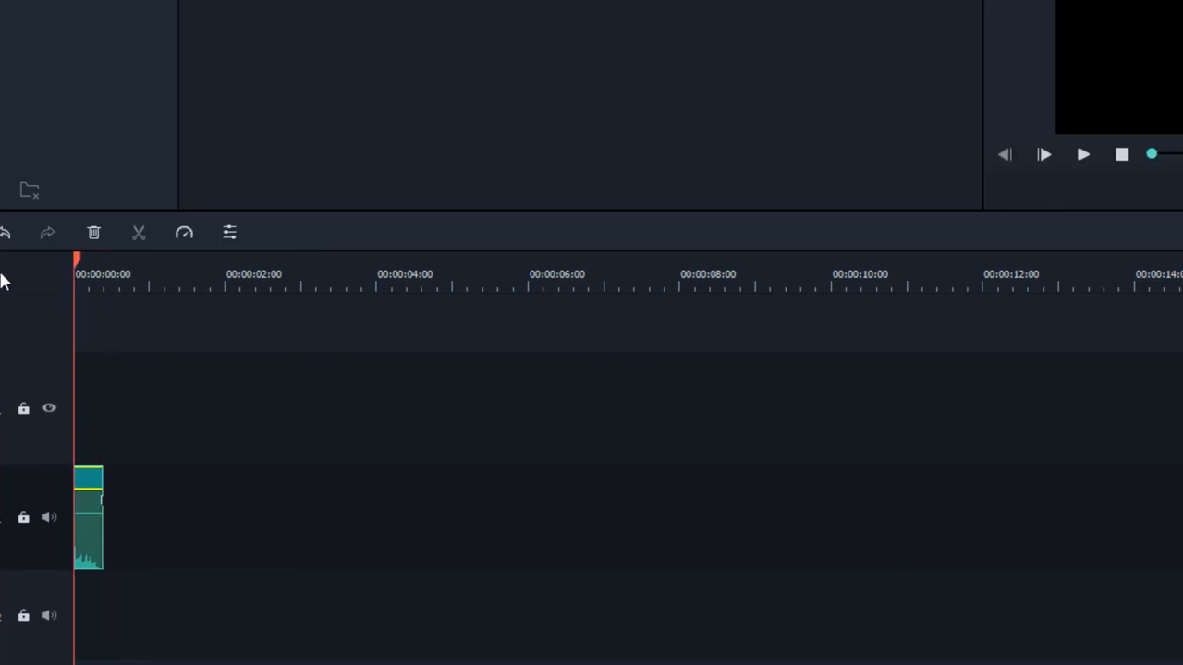
pyautogui.click(183, 233)
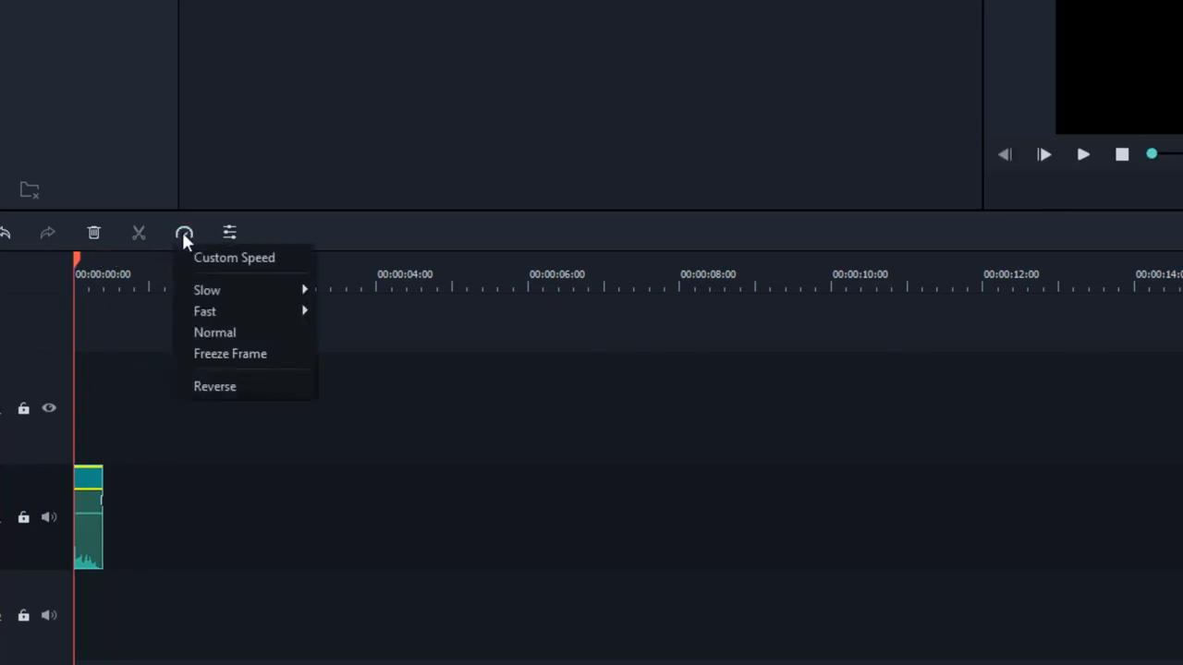
pyautogui.moveTo(257, 315)
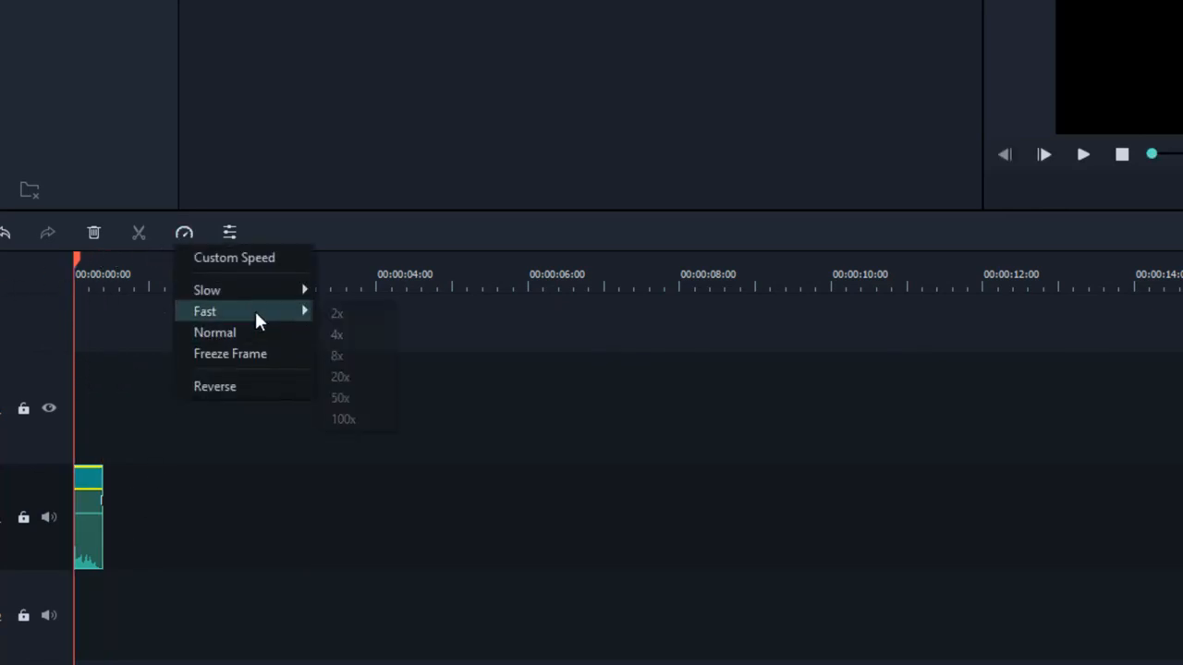
pyautogui.click(352, 333)
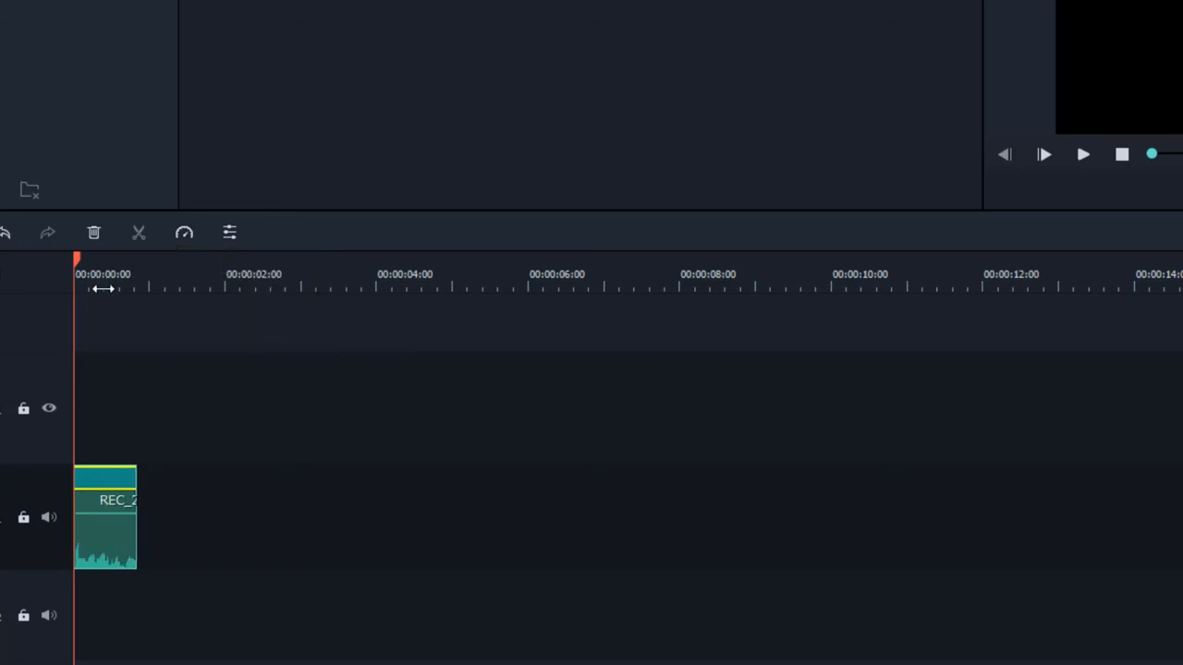
pyautogui.press('space')
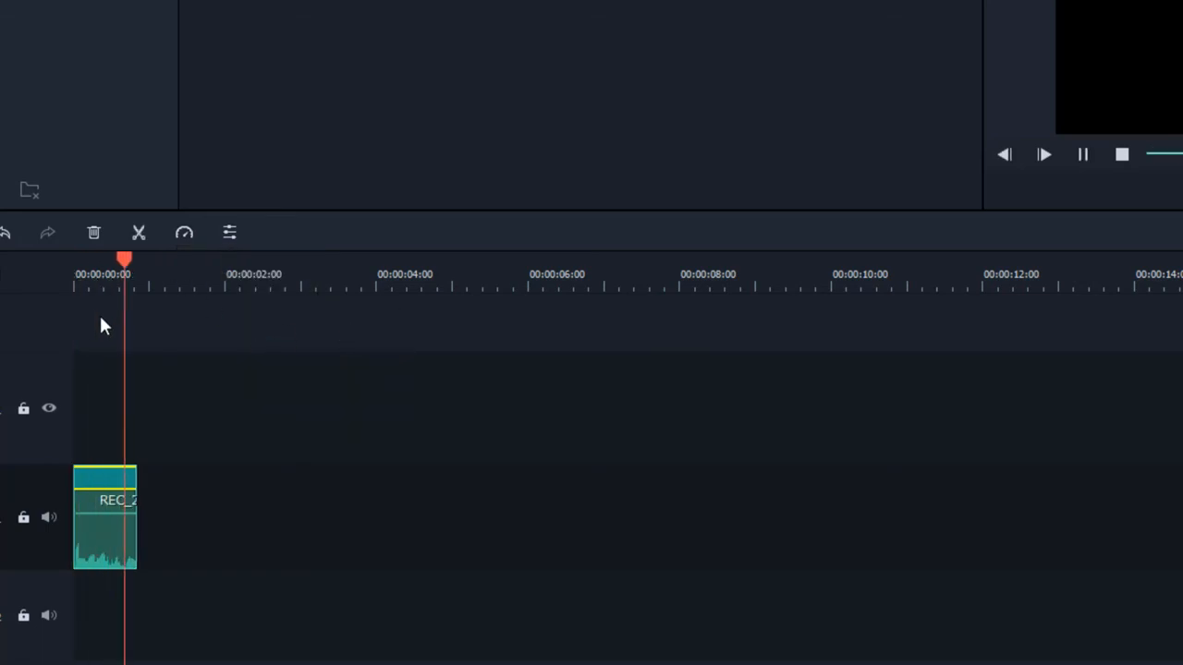
# Step: Change the voiceover clip's speed to 2x and play it from the start of the timeline
pyautogui.click(184, 235)
pyautogui.moveTo(231, 317)
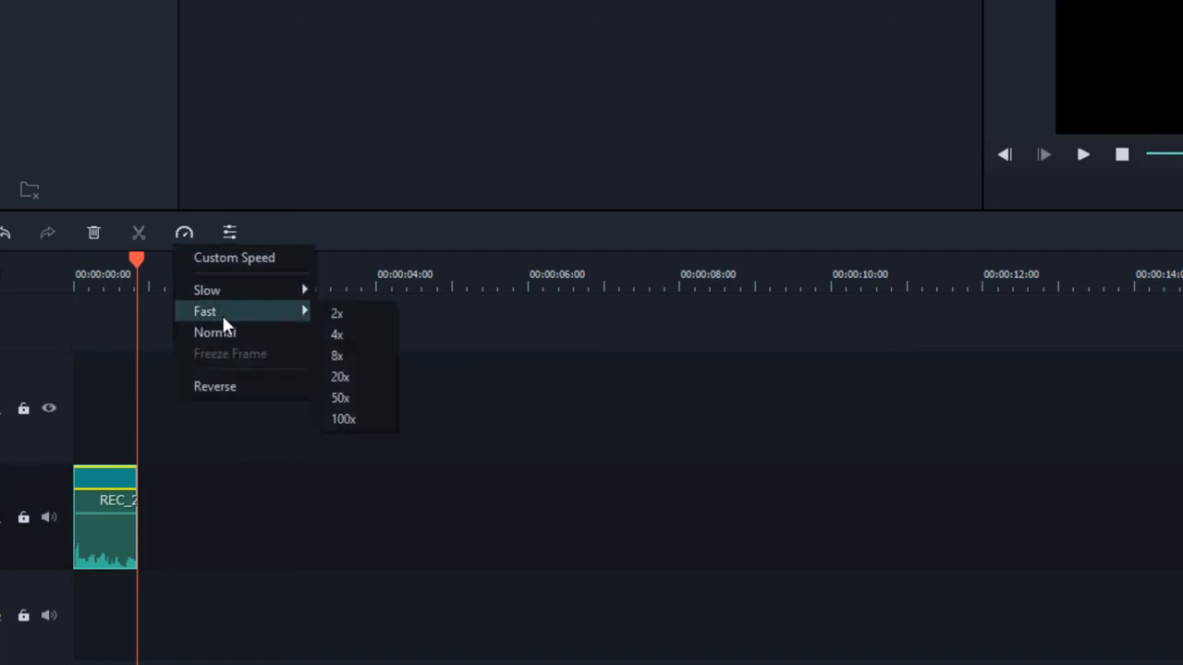
pyautogui.click(334, 311)
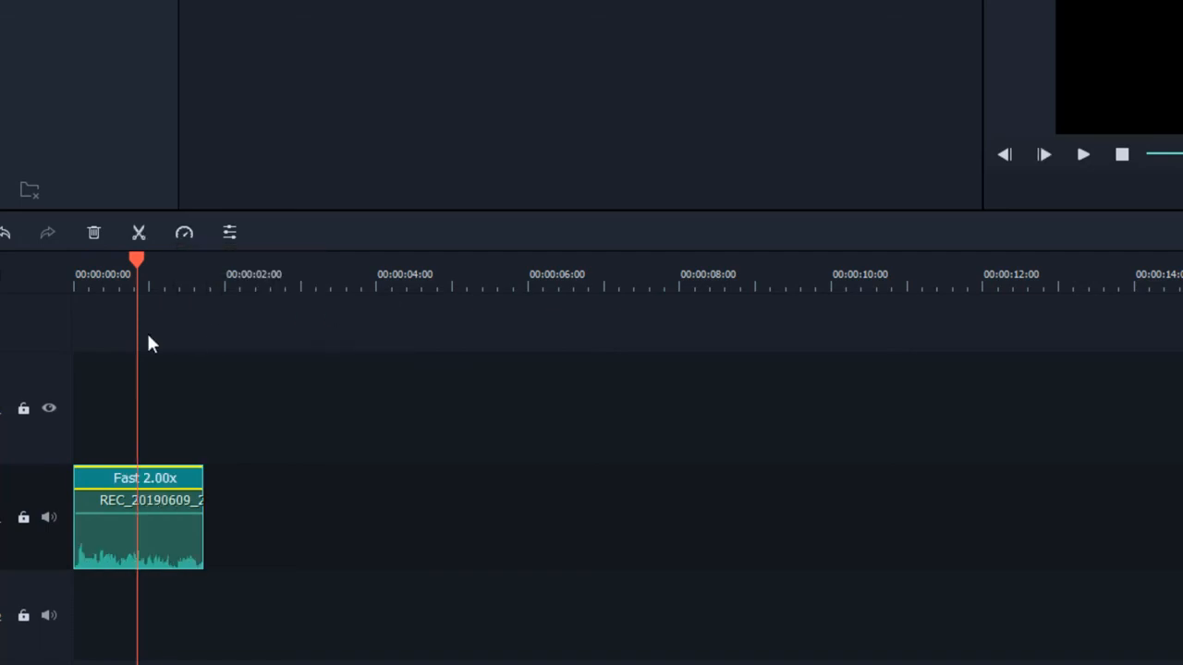
pyautogui.moveTo(140, 263); pyautogui.dragTo(74, 263)
pyautogui.press('space')
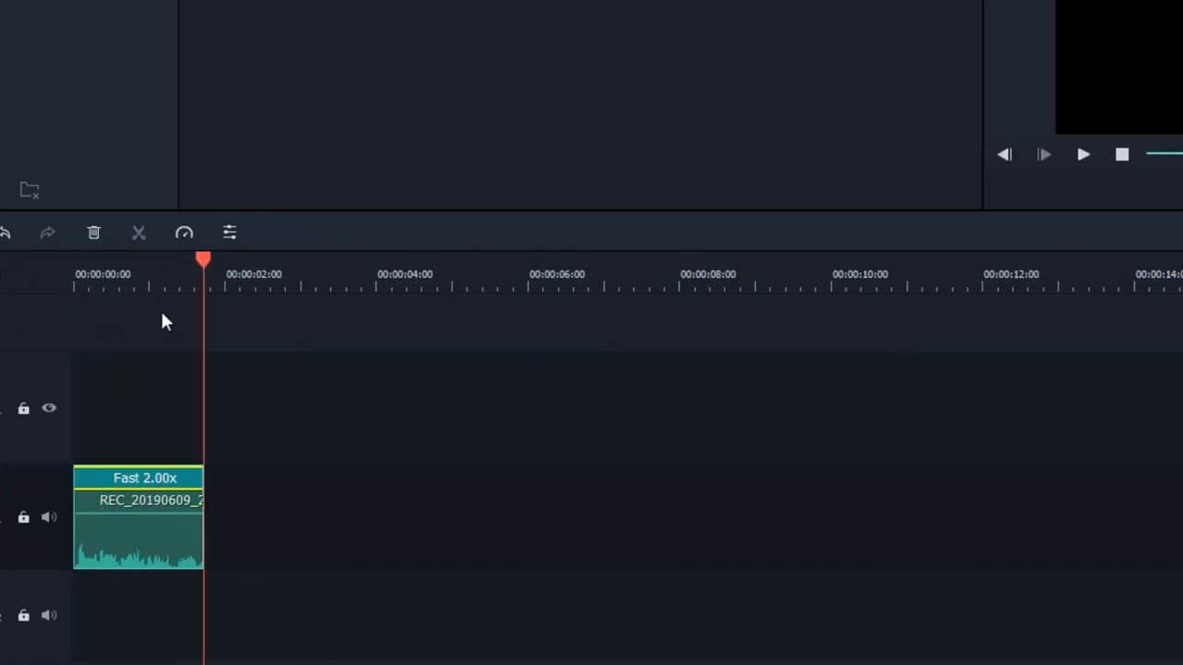
# Step: Slow the voiceover clip to 0.1x speed and play a few seconds from near its beginning
pyautogui.click(185, 233)
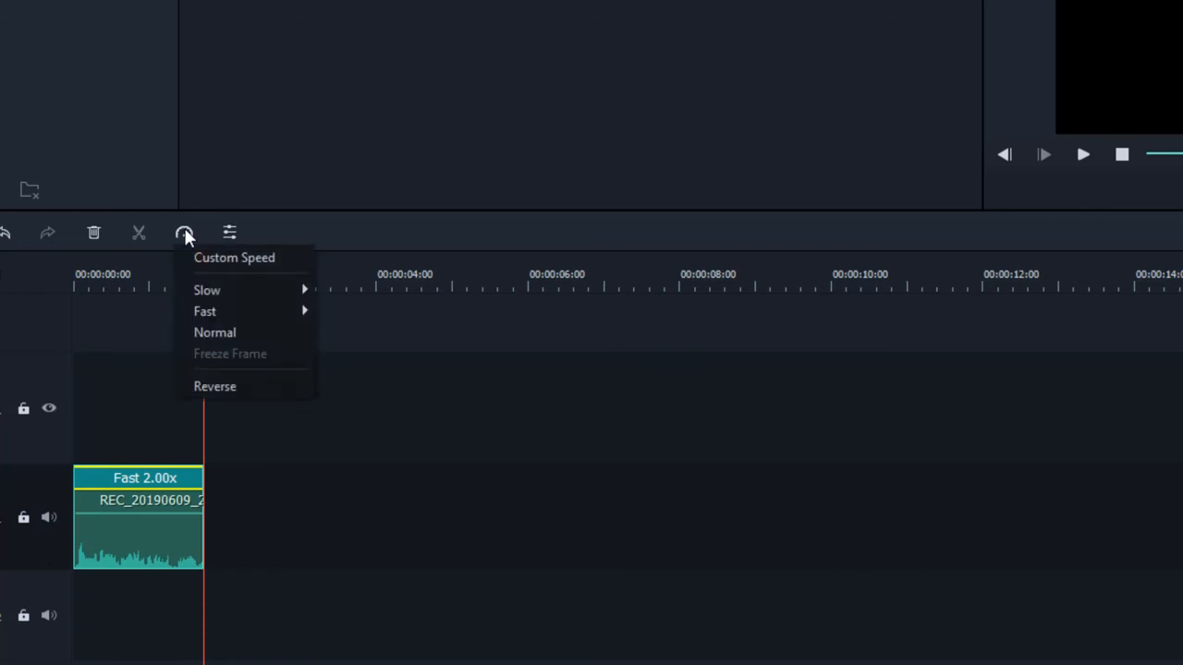
pyautogui.moveTo(248, 291)
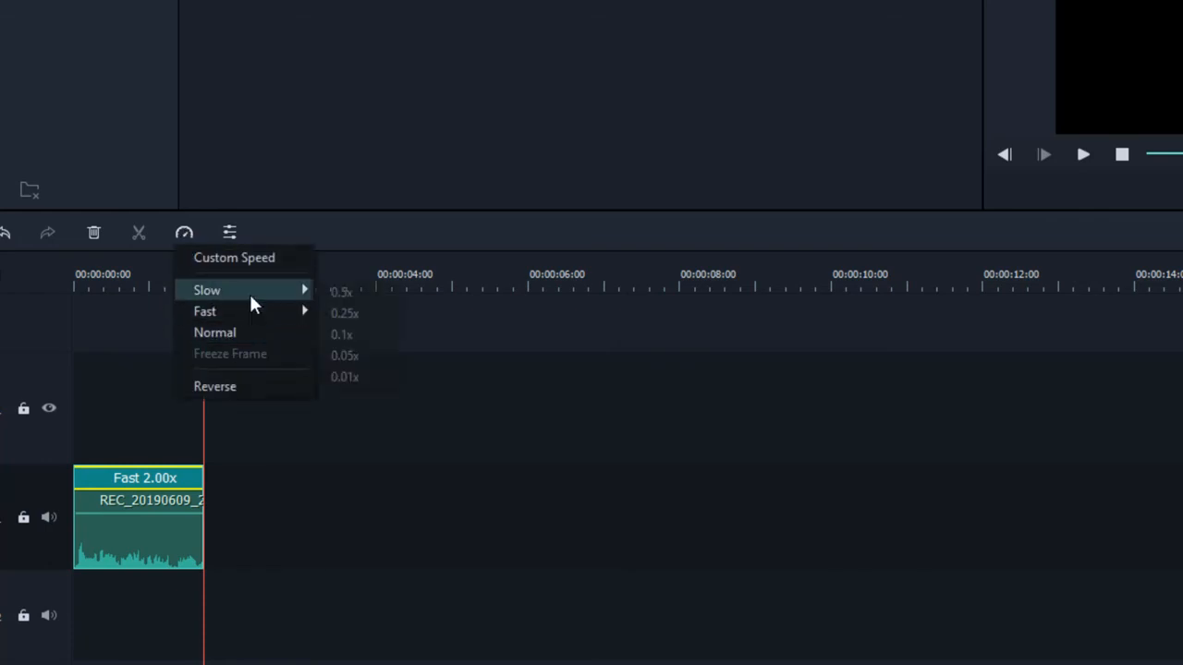
pyautogui.click(365, 337)
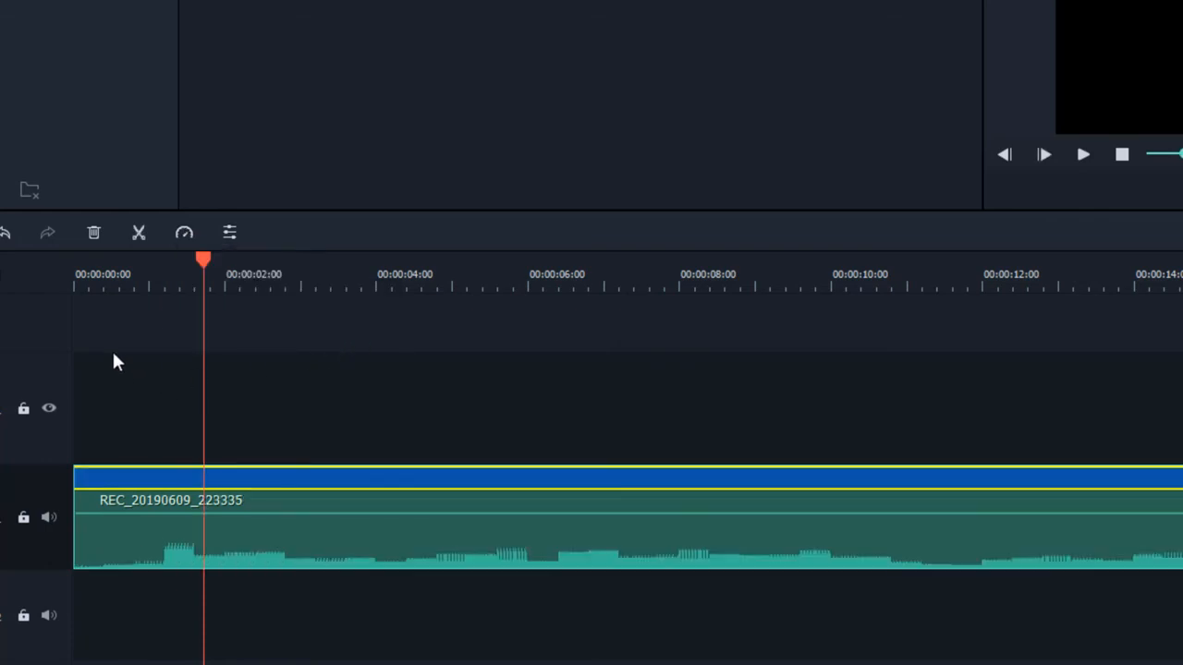
pyautogui.click(102, 287)
pyautogui.press('space')
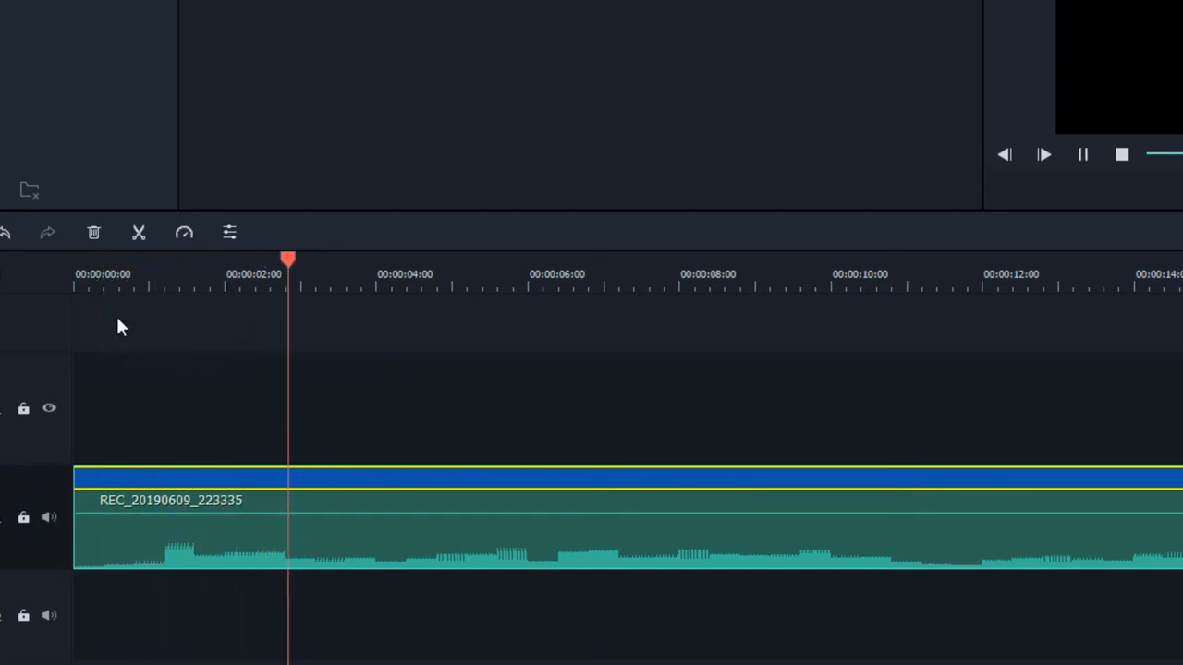
pyautogui.press('space')
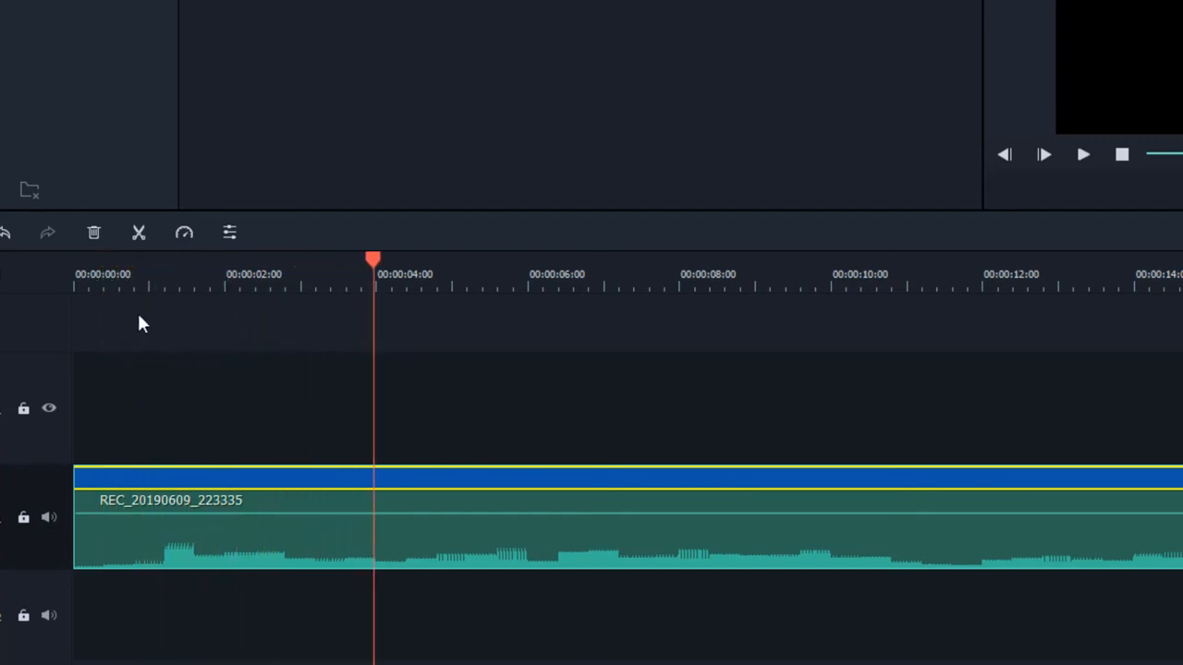
# Step: Restore the voiceover clip to normal speed and play about two seconds from the start of the timeline
pyautogui.click(182, 234)
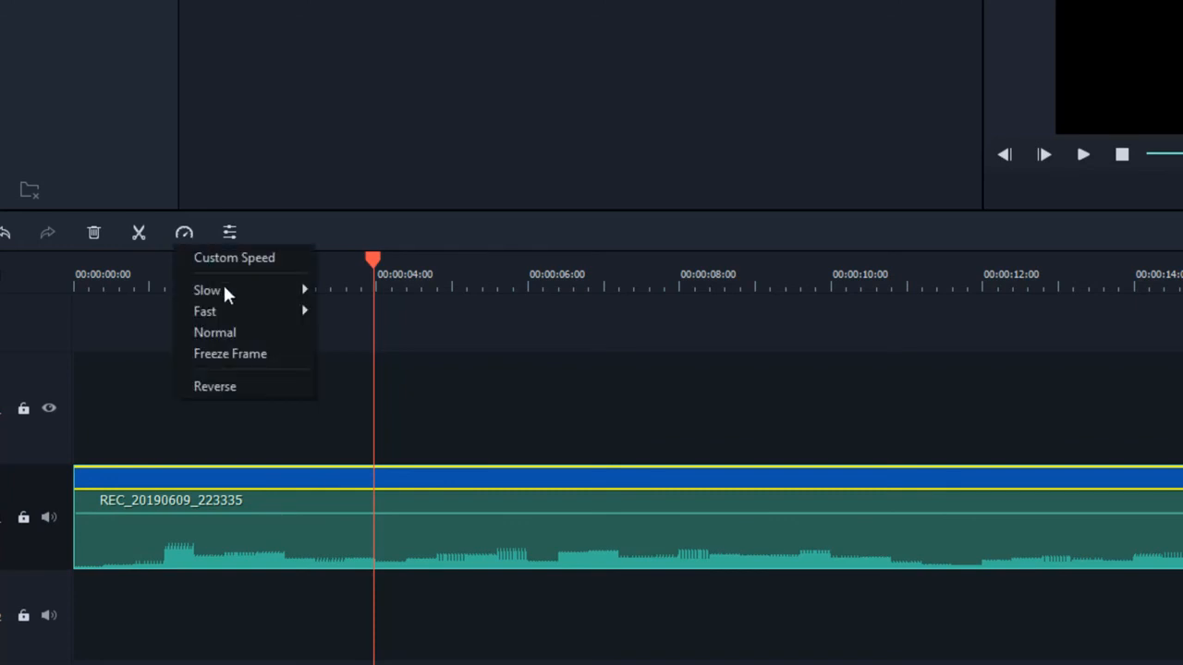
pyautogui.click(245, 335)
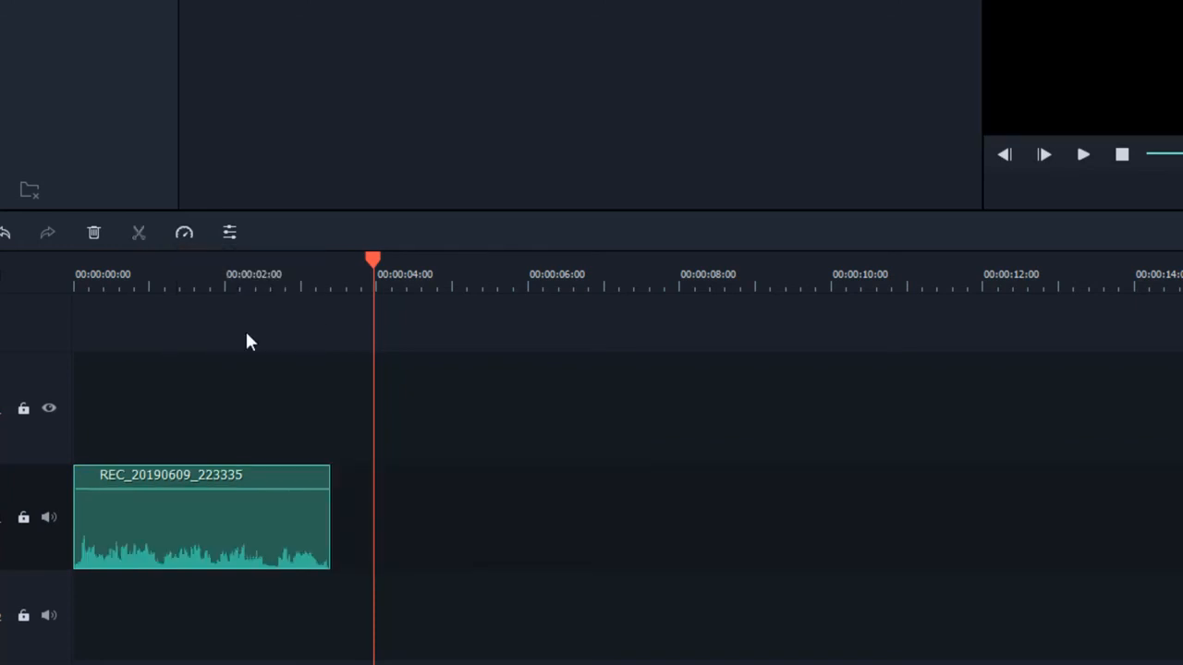
pyautogui.click(173, 274)
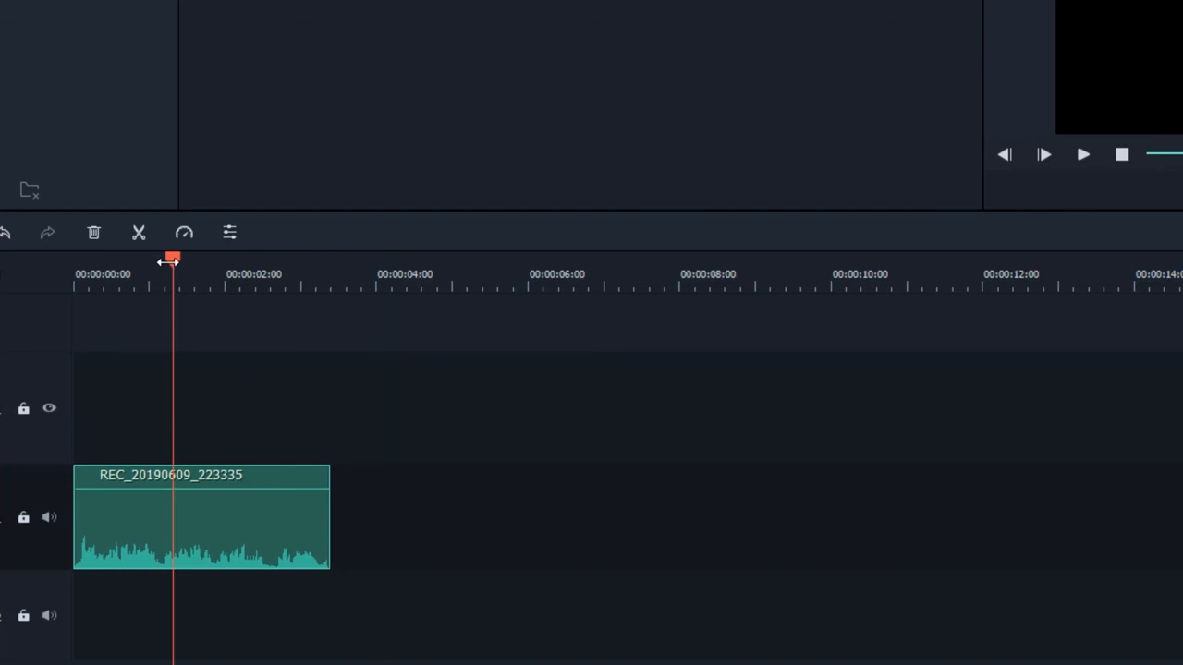
pyautogui.moveTo(173, 269); pyautogui.dragTo(74, 270)
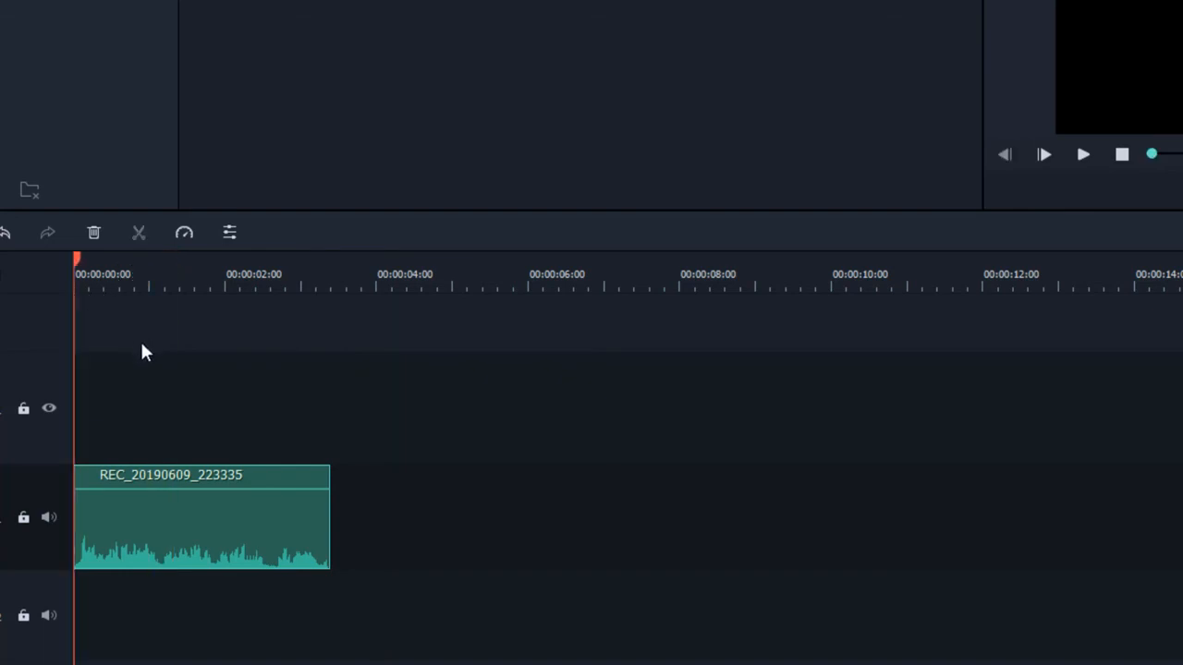
pyautogui.press('space')
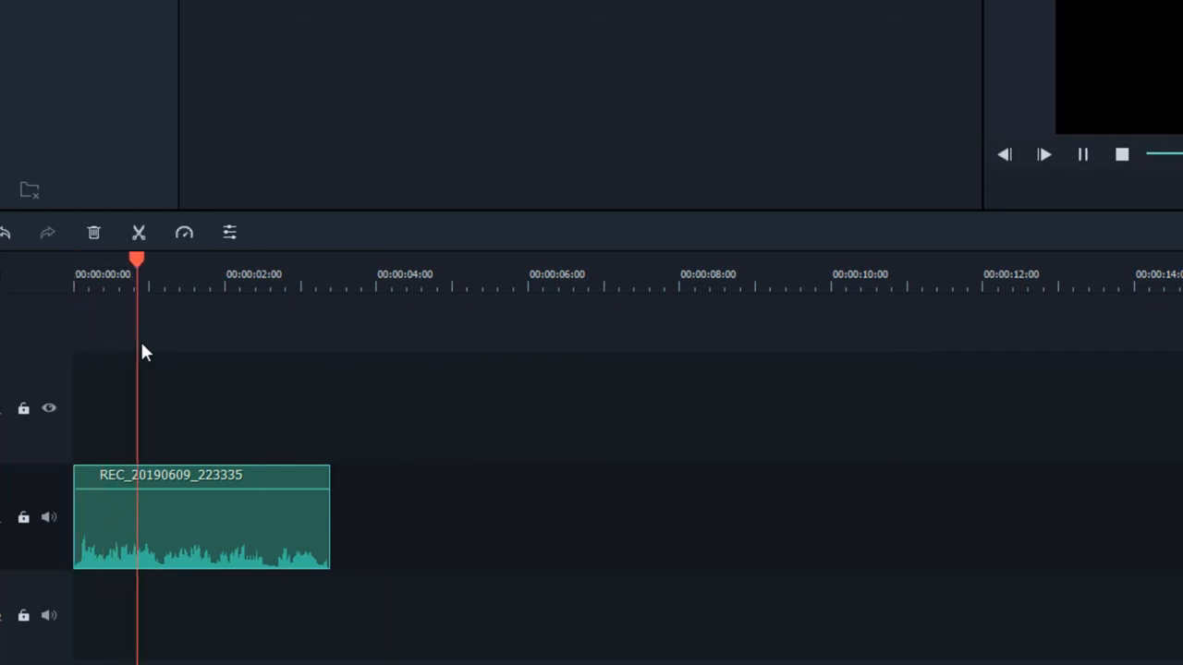
pyautogui.press('space')
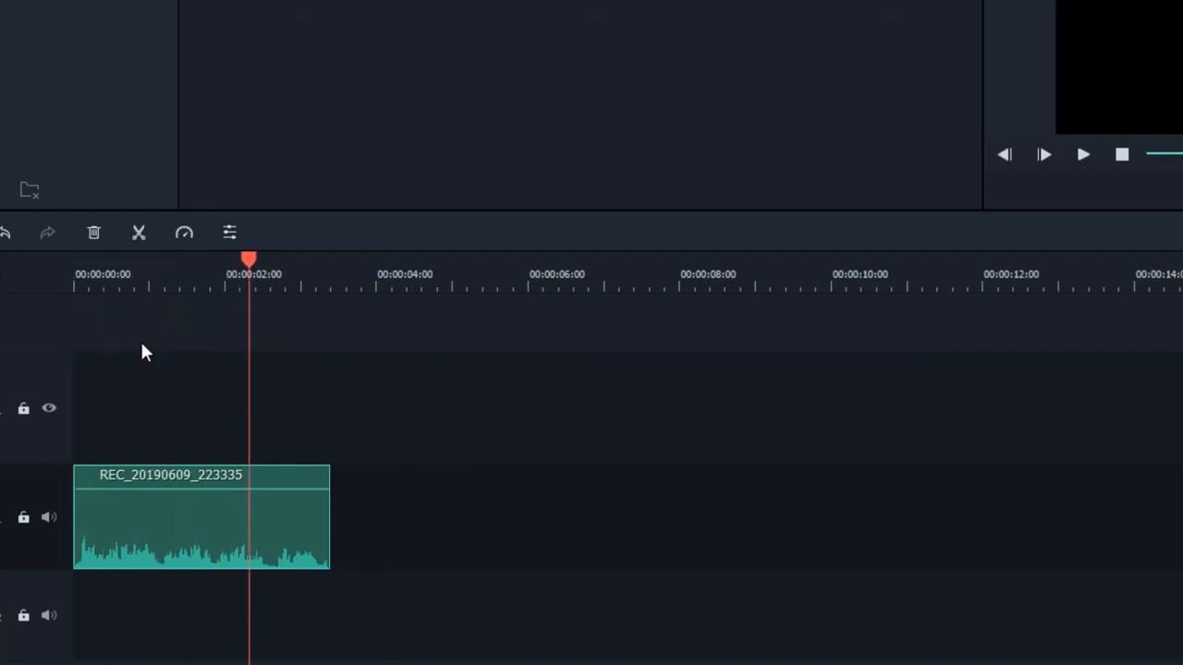
# Step: Reverse the voiceover clip and play it from the start of the timeline
pyautogui.click(184, 232)
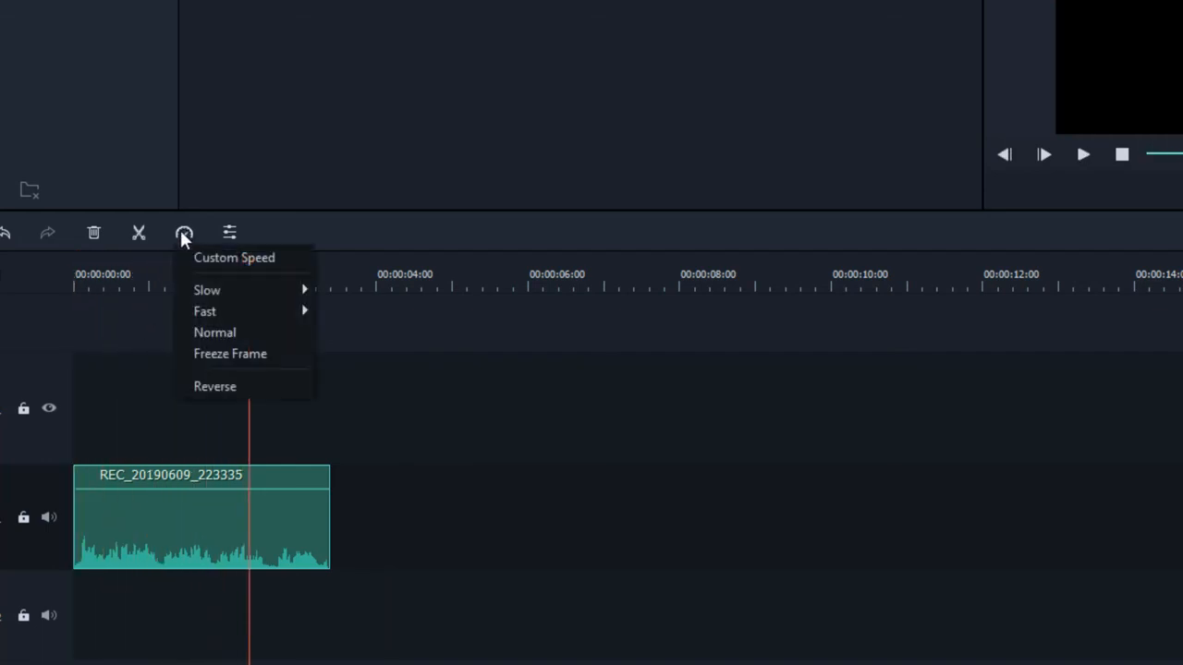
pyautogui.click(251, 384)
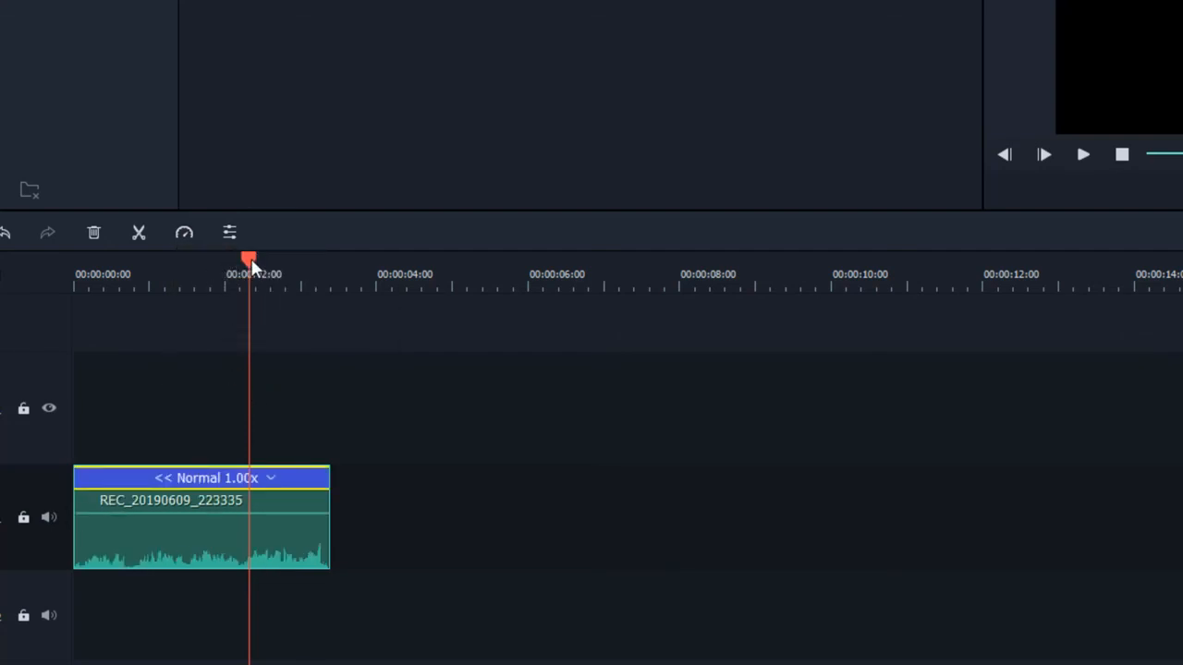
pyautogui.moveTo(250, 259); pyautogui.dragTo(76, 259)
pyautogui.press('space')
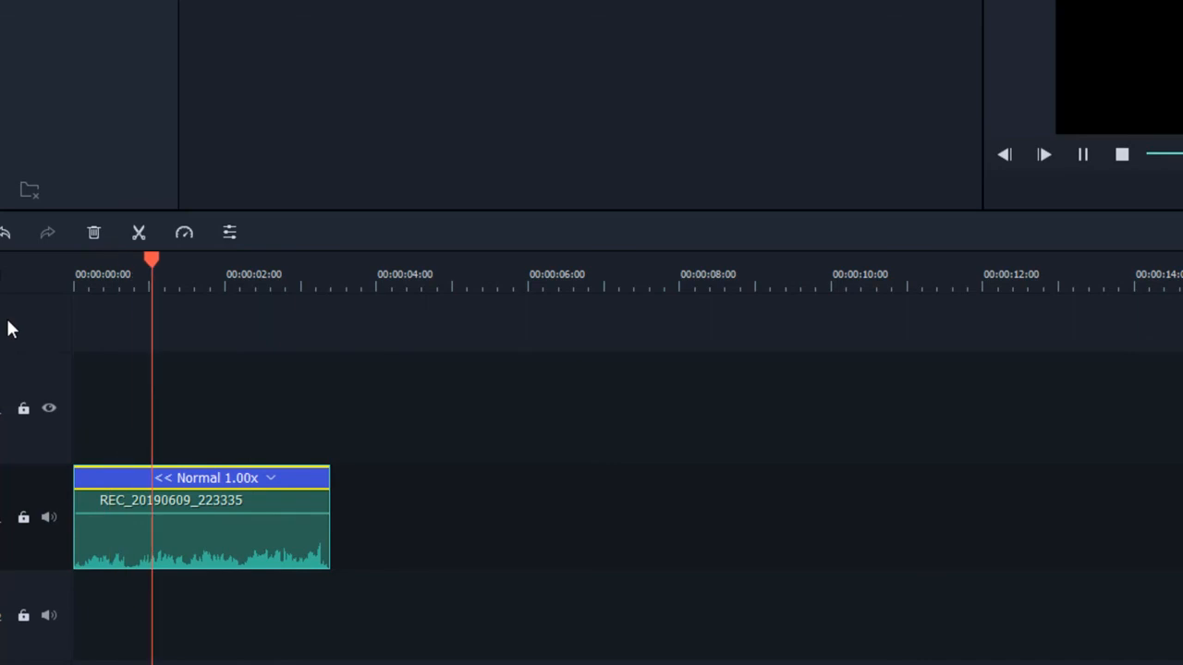